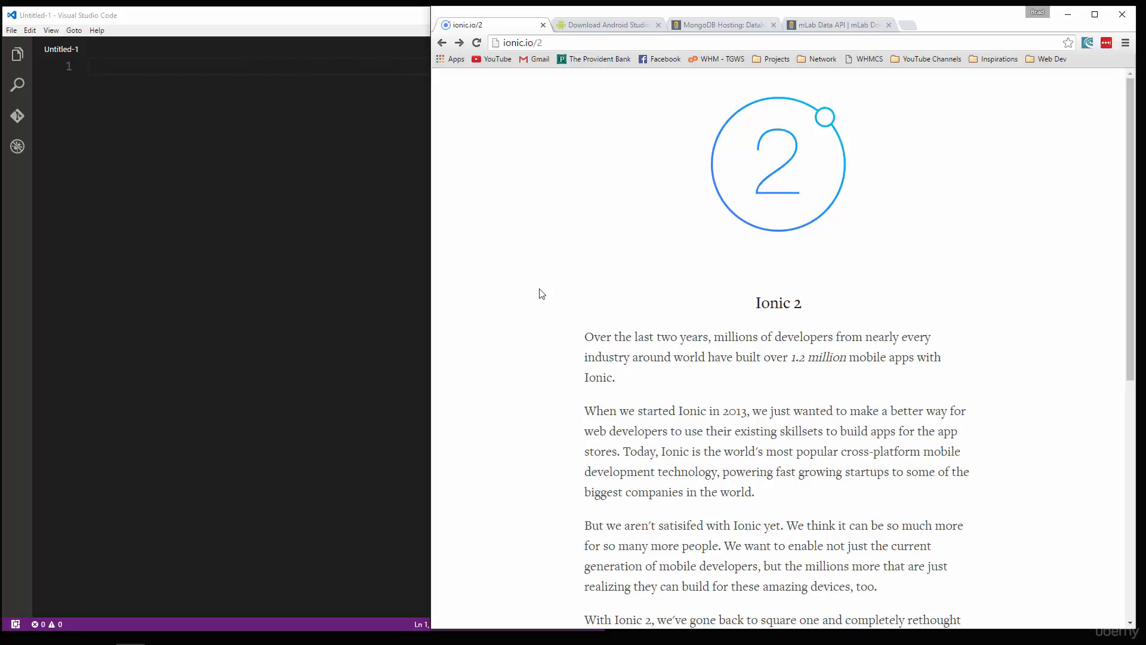
# Open the Ionic 2 preview Installing Ionic guide and scroll through it.
pyautogui.scroll(-7, 542, 294)
pyautogui.scroll(2, 541, 293)
pyautogui.scroll(-2, 541, 286)
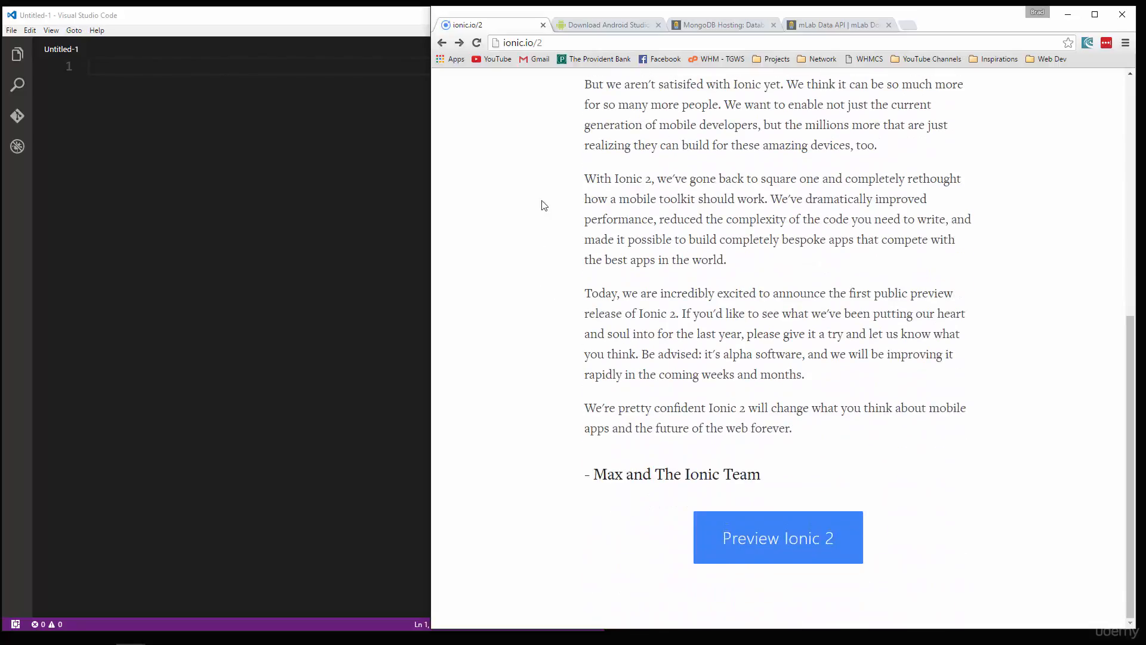
pyautogui.scroll(2, 538, 232)
pyautogui.scroll(-2, 528, 261)
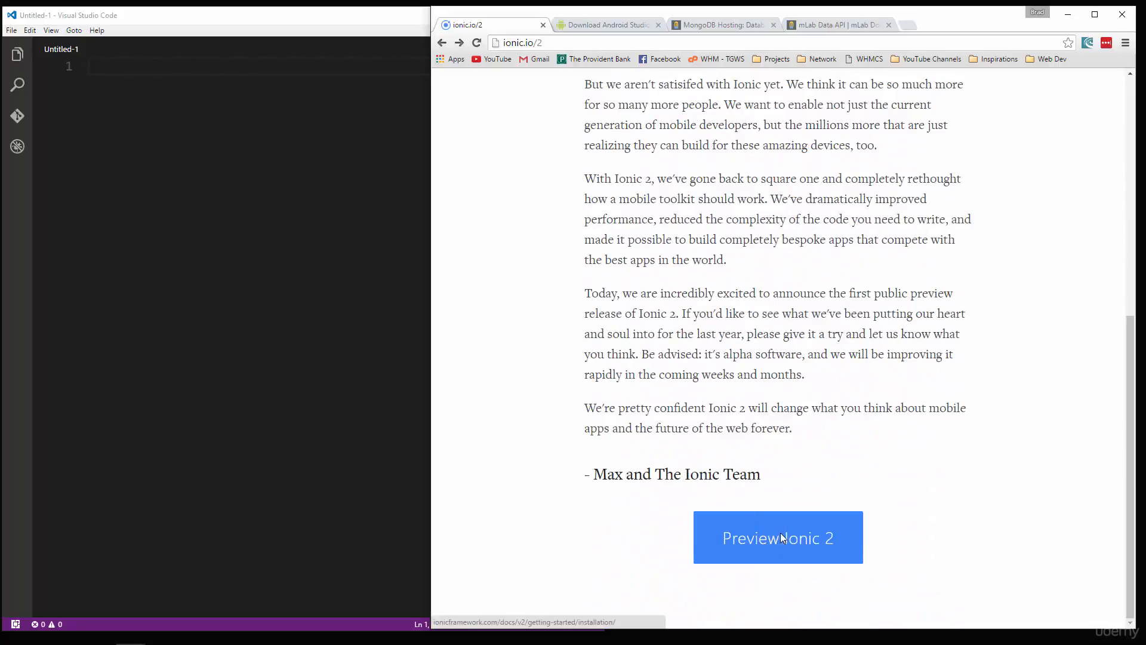
pyautogui.click(779, 538)
pyautogui.scroll(-3, 695, 284)
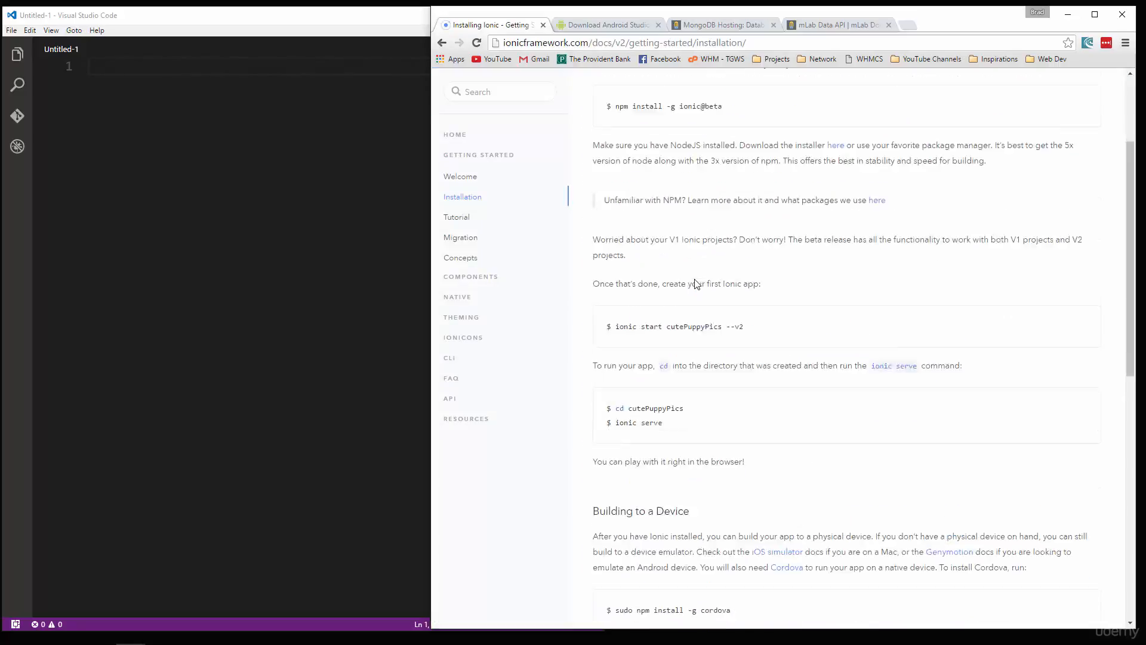
pyautogui.scroll(-5, 696, 284)
pyautogui.scroll(8, 698, 293)
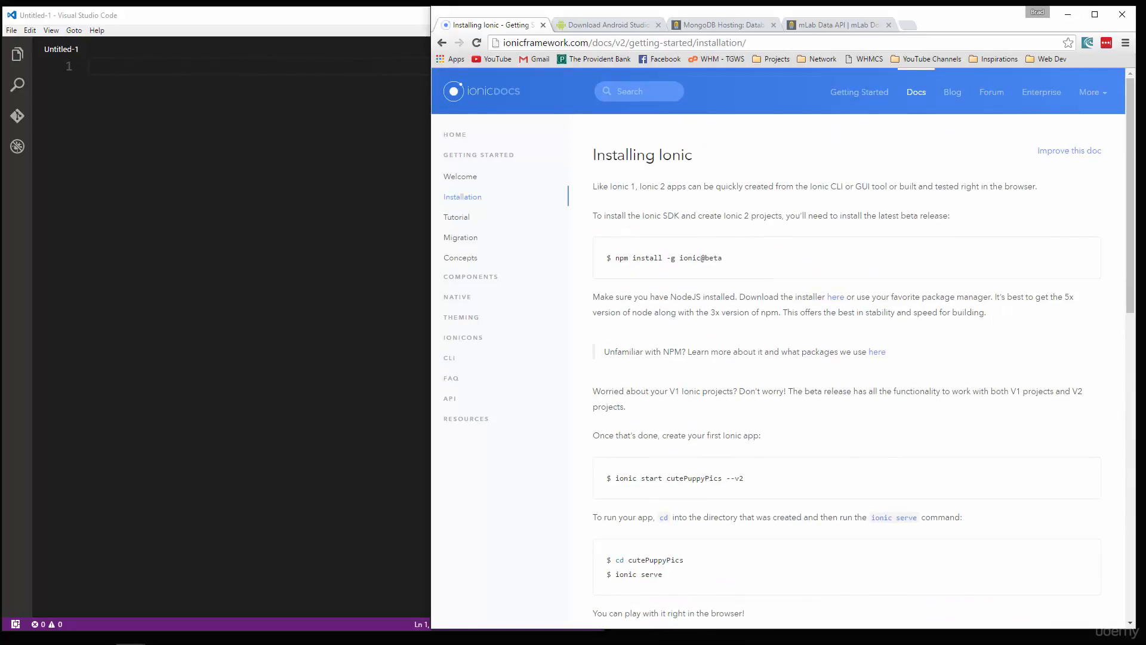
# Return to Chrome and show the Android Studio download page tab.
pyautogui.hotkey('alt', 'Tab')
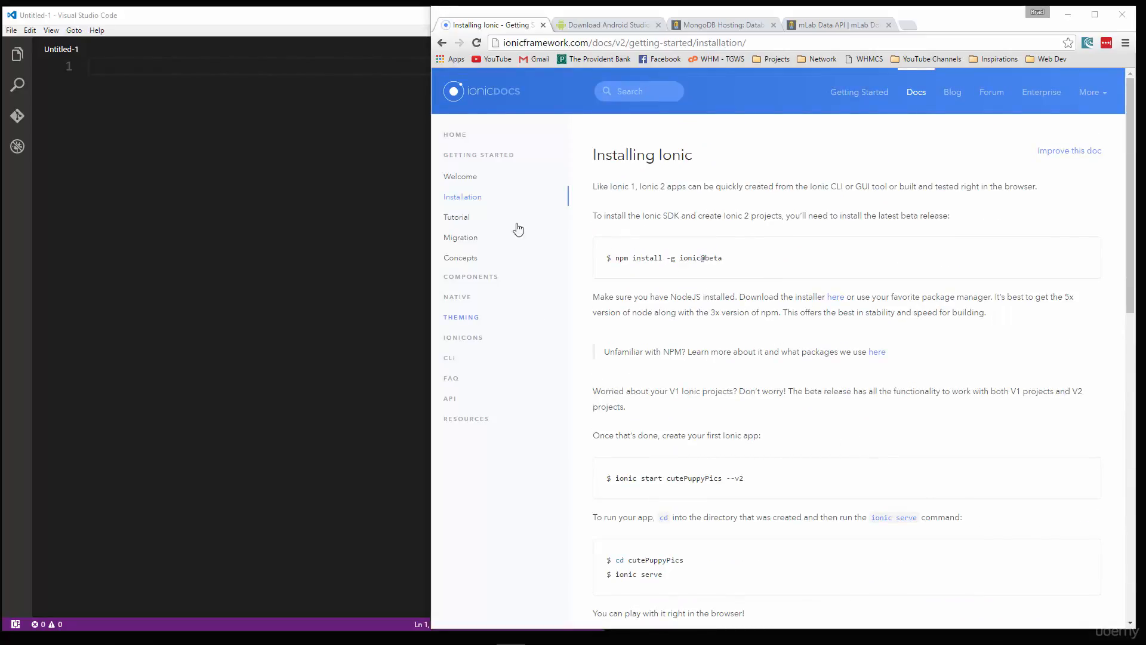
pyautogui.click(514, 230)
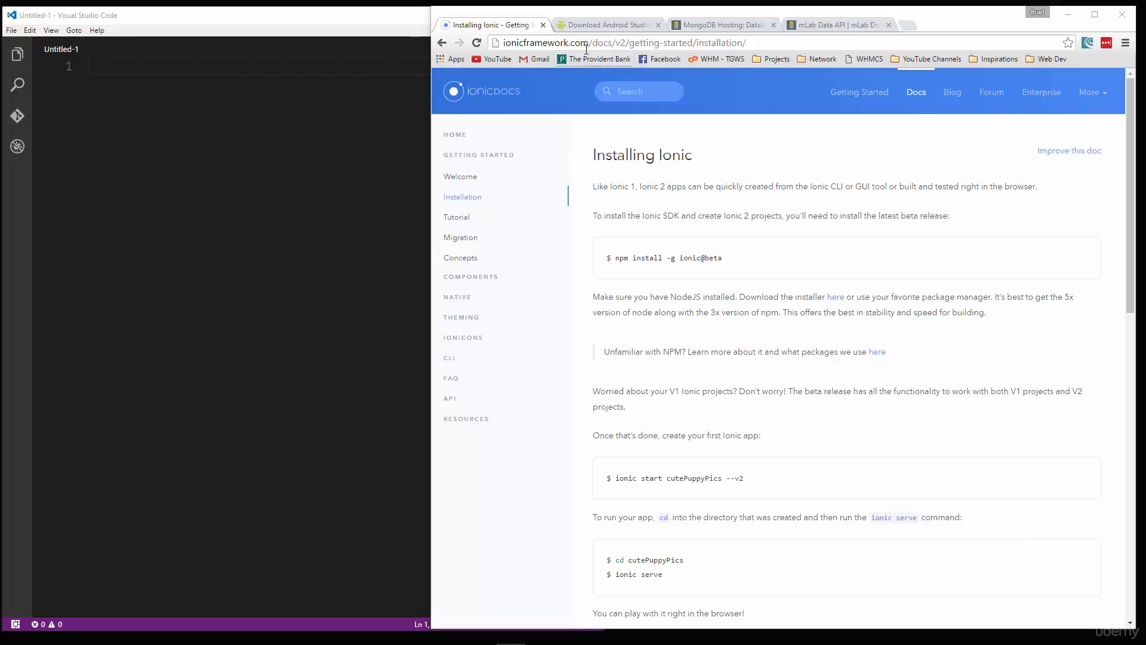
pyautogui.click(600, 25)
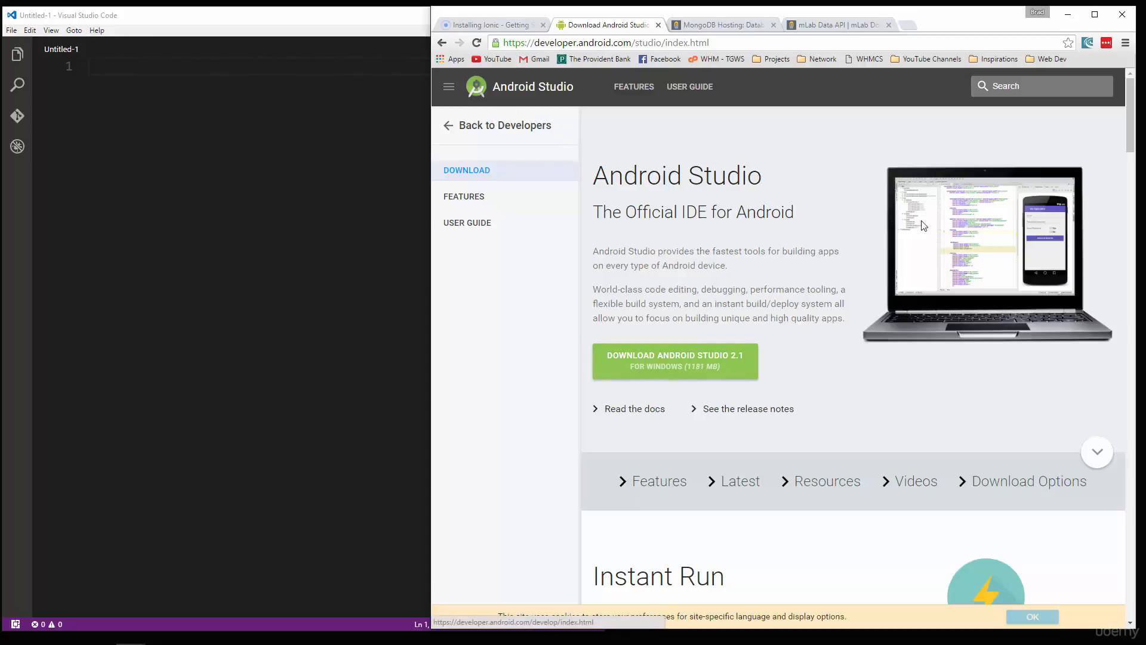
# Launch Android Studio from Windows search by typing 'andr'.
pyautogui.click(363, 16)
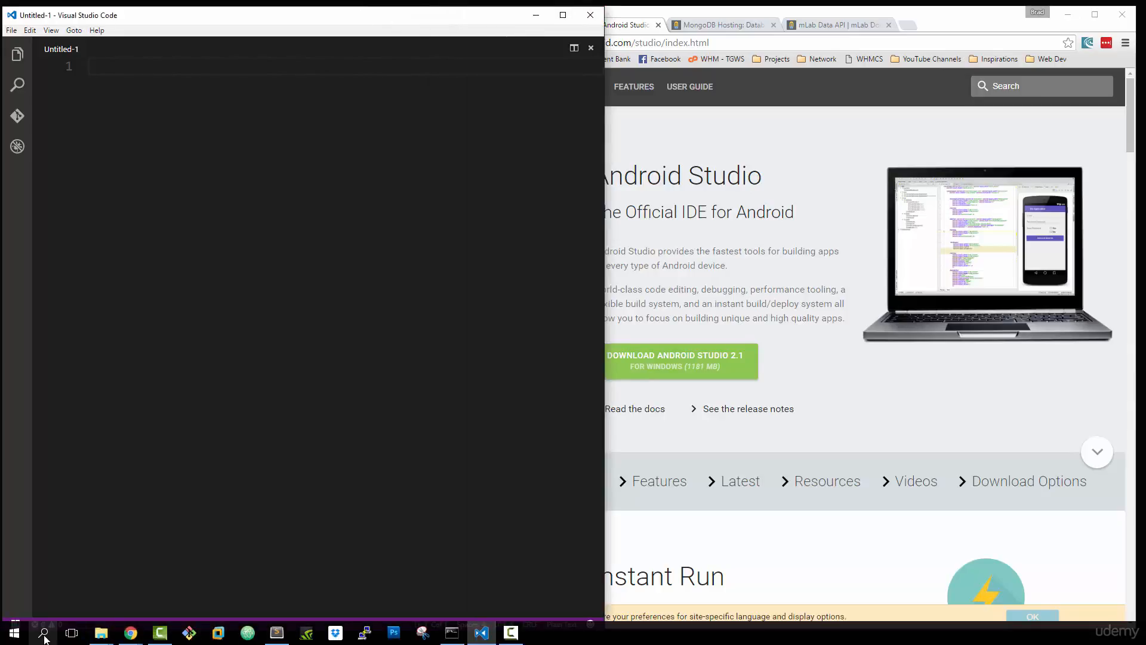
pyautogui.click(43, 634)
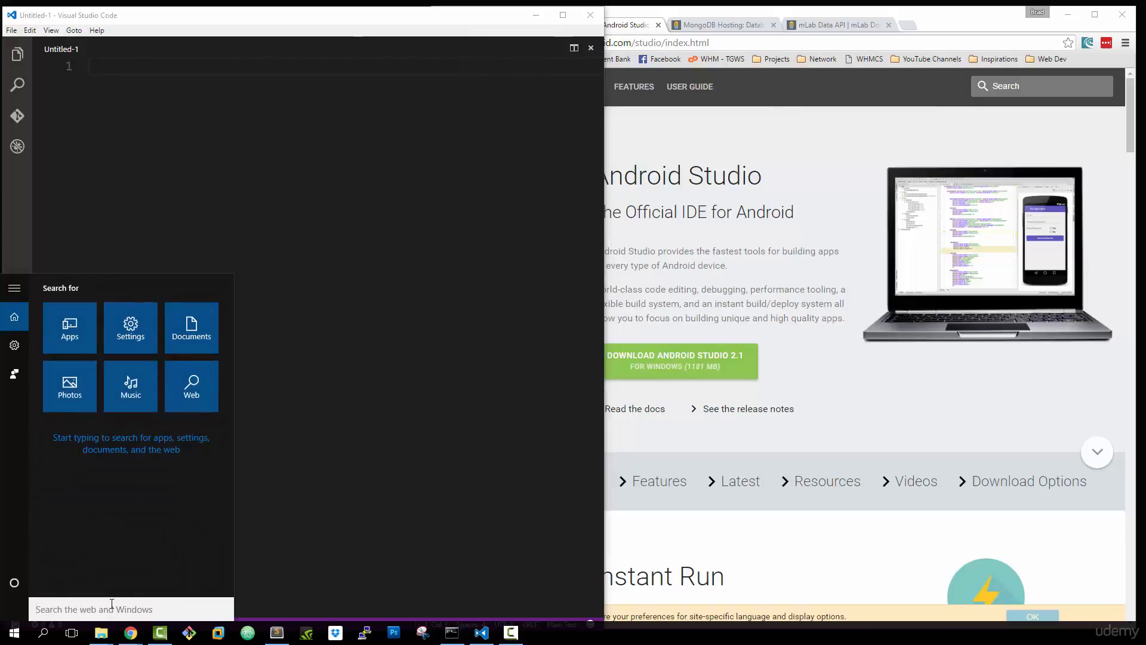
pyautogui.write('andr')
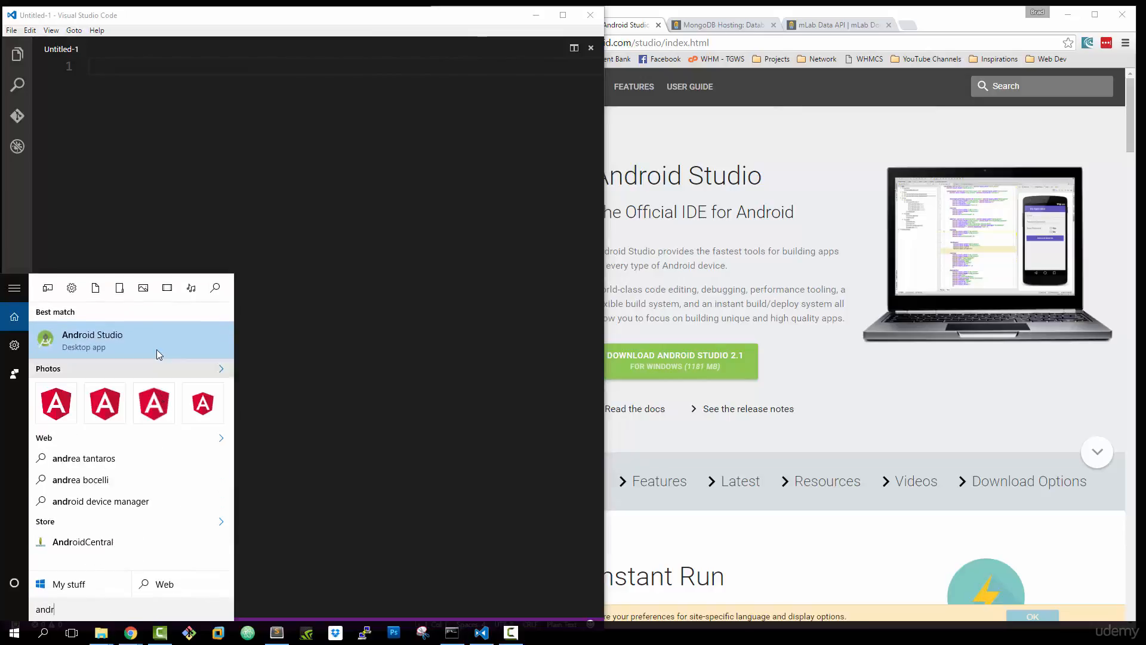
pyautogui.click(157, 351)
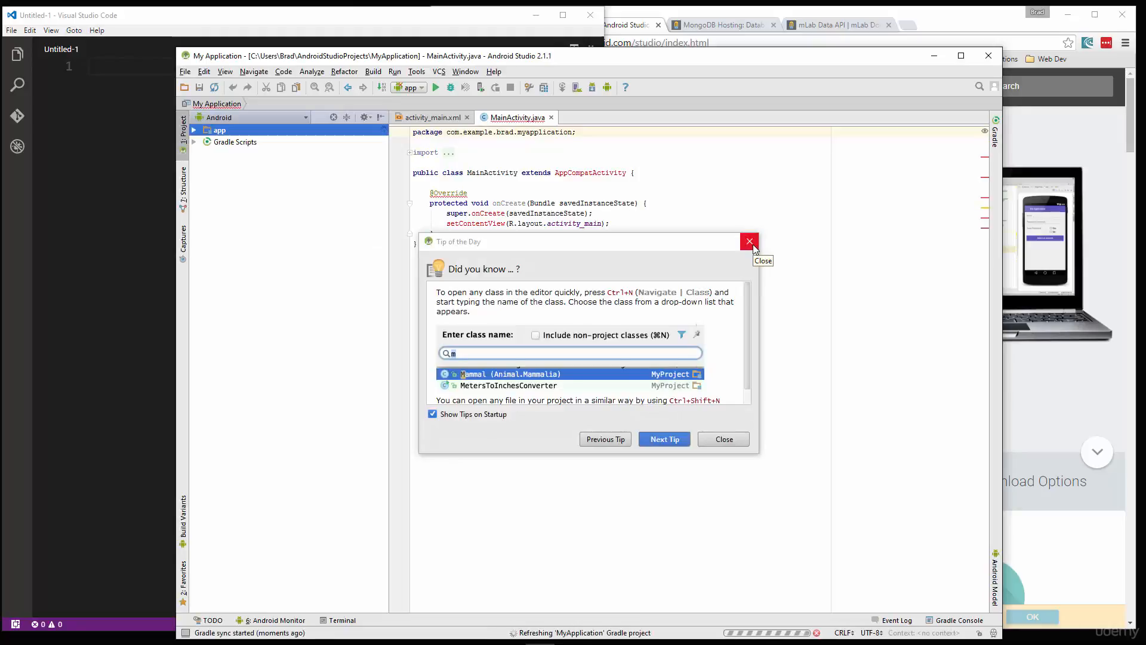
# Dismiss the Tip of the Day and browse Android Studio's menus.
pyautogui.click(750, 243)
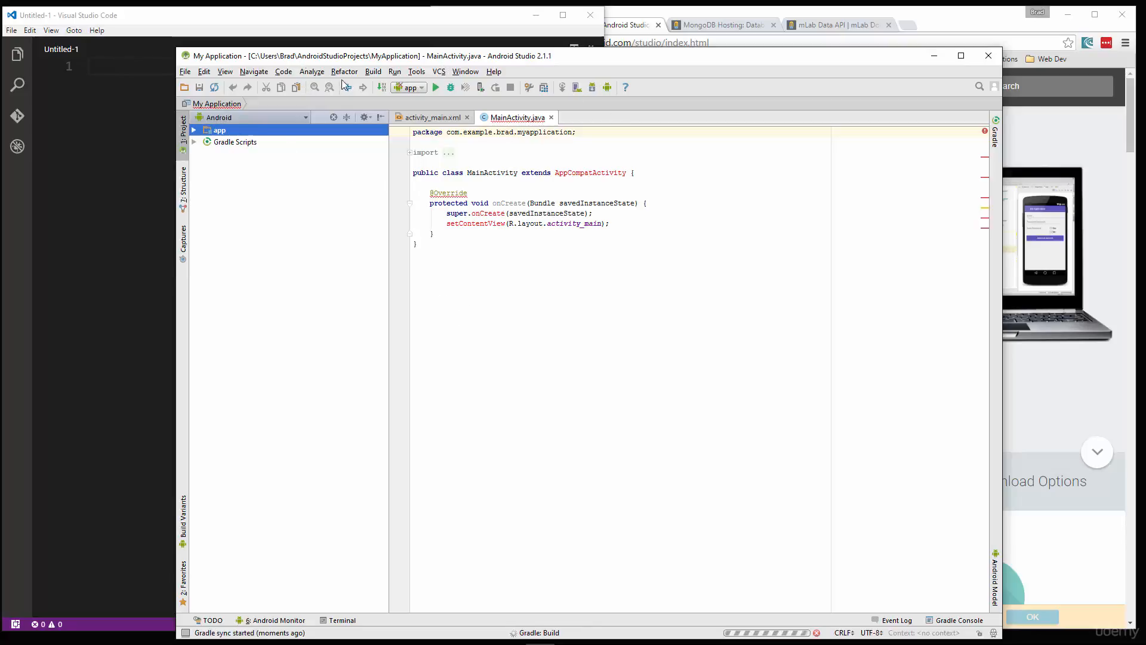
pyautogui.click(417, 72)
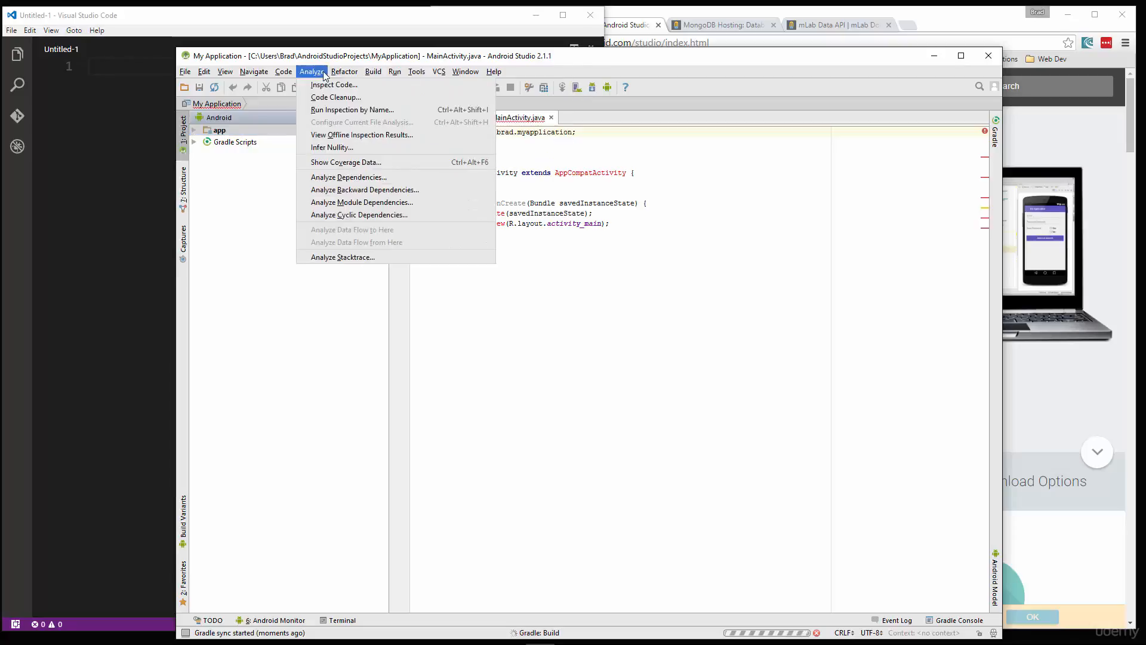
pyautogui.click(602, 239)
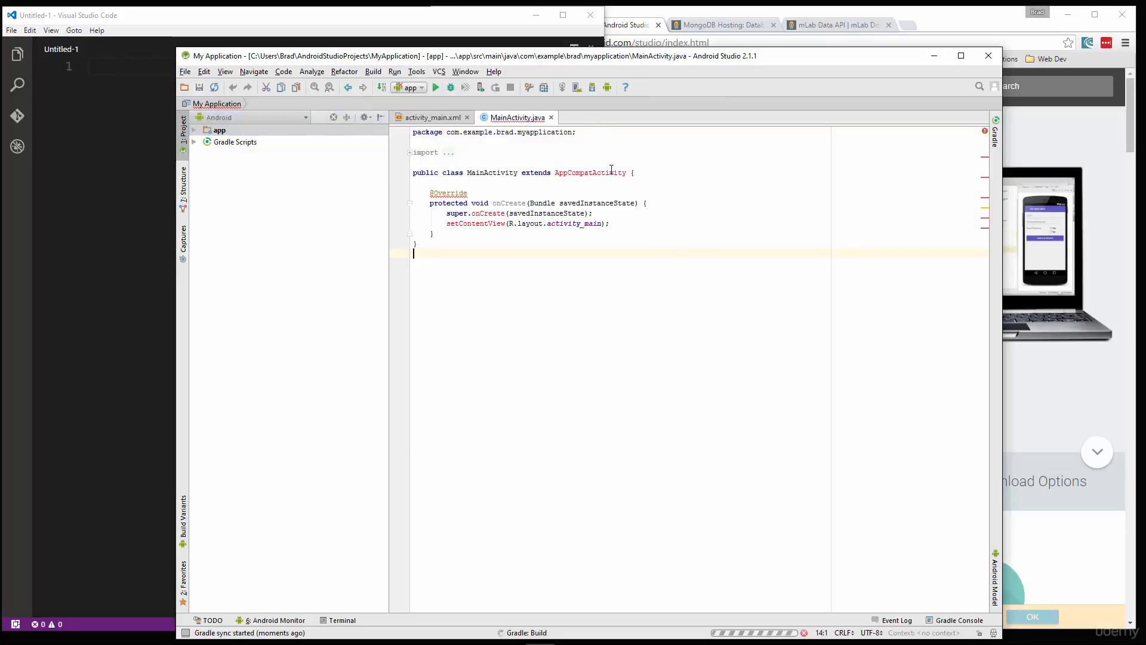
# Review the Android SDK Tools list for HAXM, GPU Debugging and Auto API Simulators, then confirm.
pyautogui.click(593, 88)
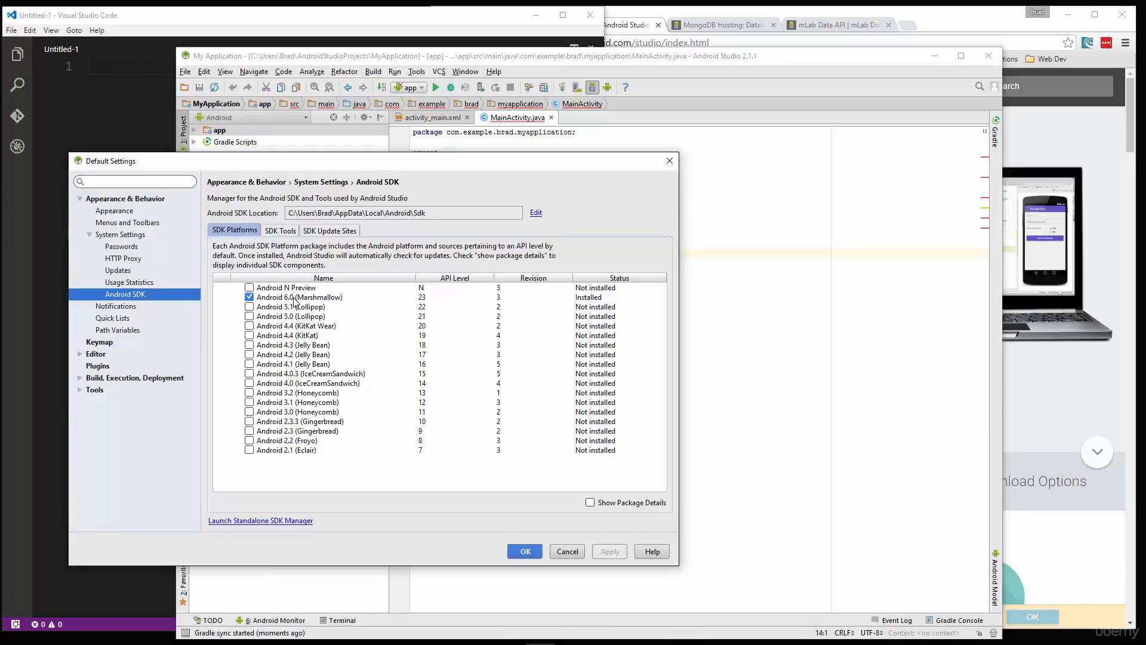
pyautogui.click(277, 233)
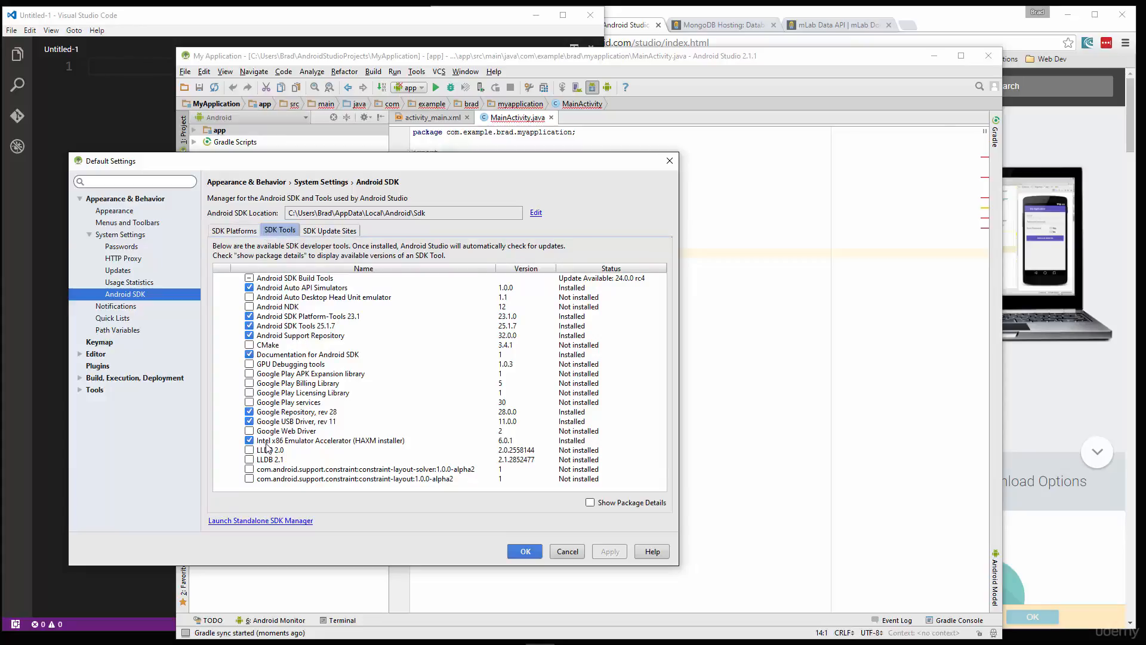
pyautogui.click(418, 443)
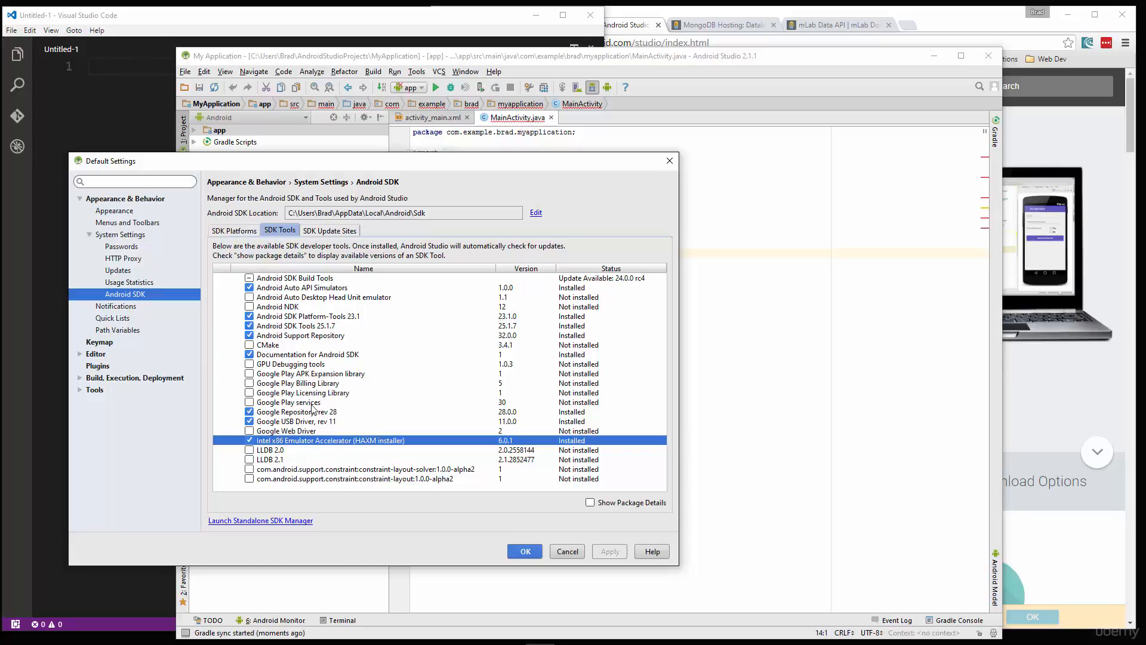
pyautogui.click(403, 365)
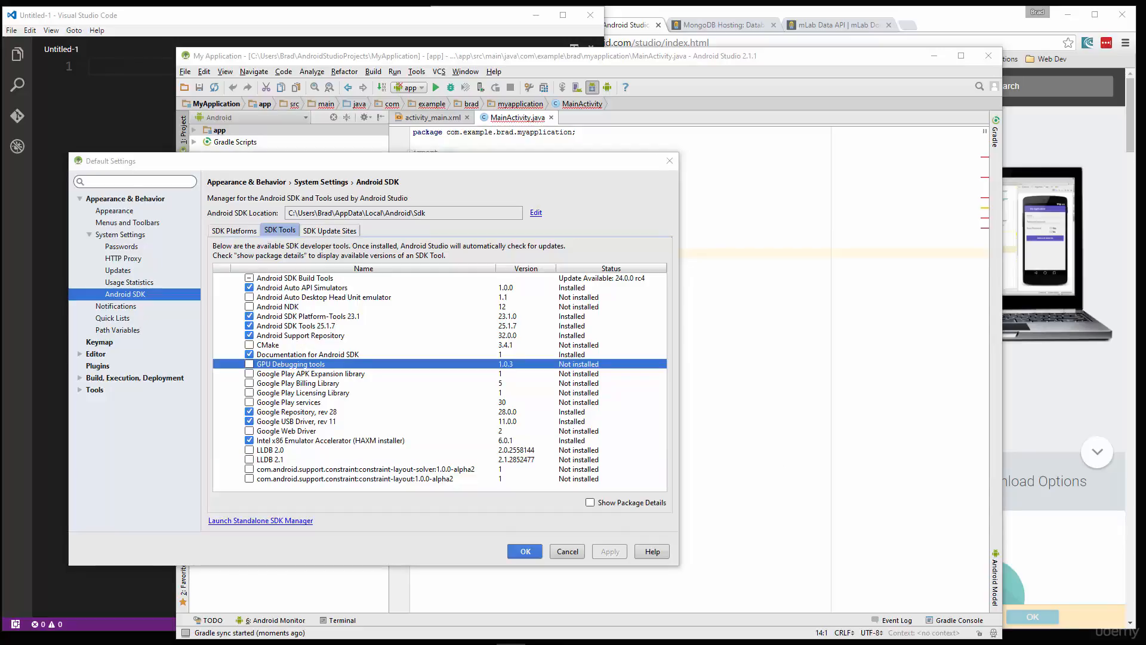
pyautogui.click(291, 289)
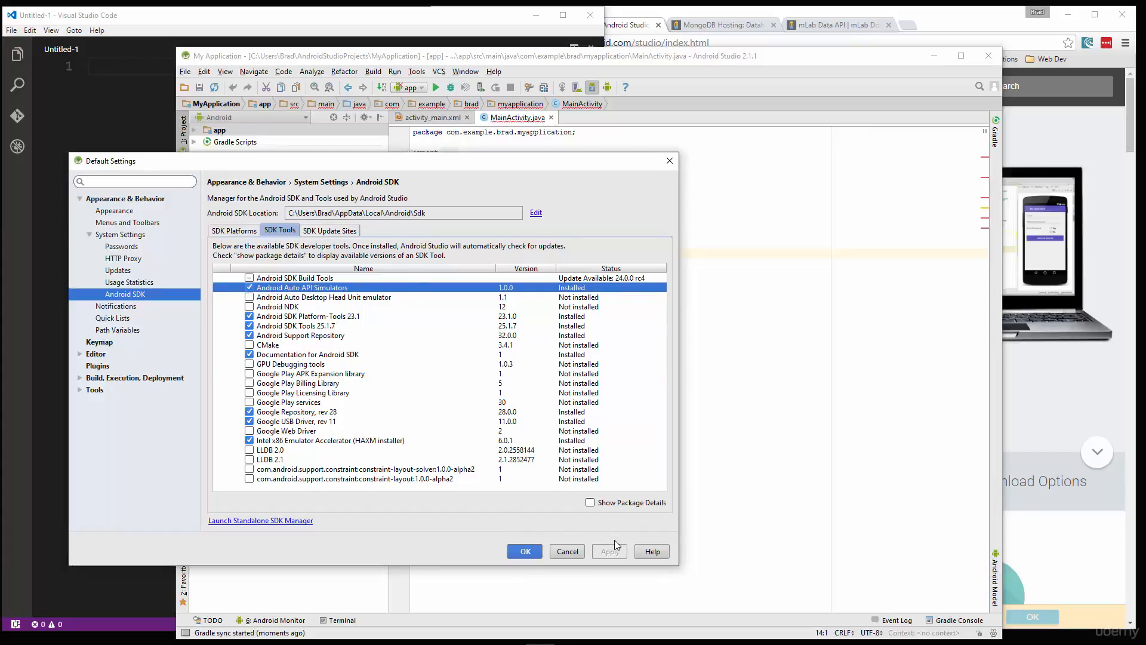
pyautogui.click(530, 553)
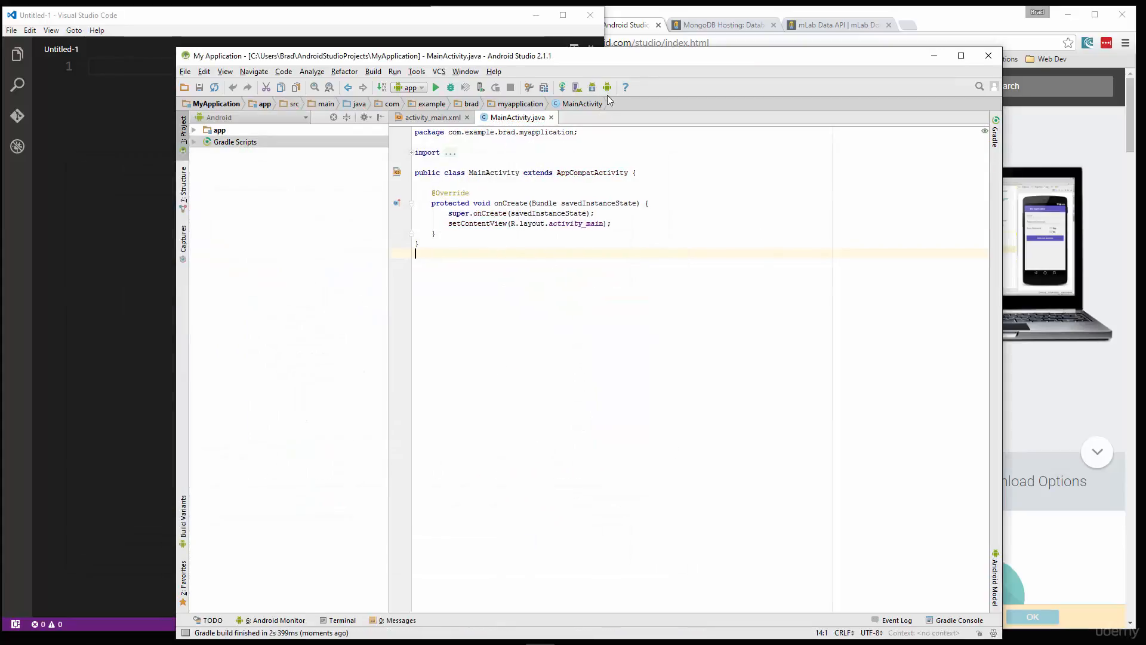
# Open the AVD Manager, cancel creating a virtual device, and exit Android Studio.
pyautogui.click(577, 88)
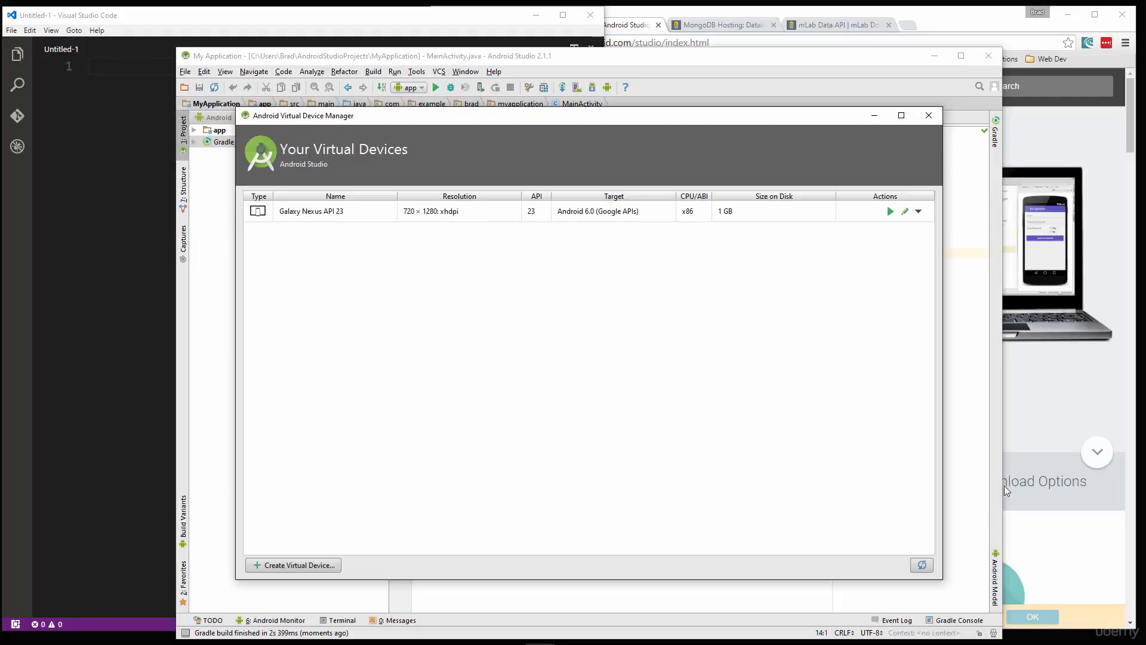
pyautogui.click(296, 564)
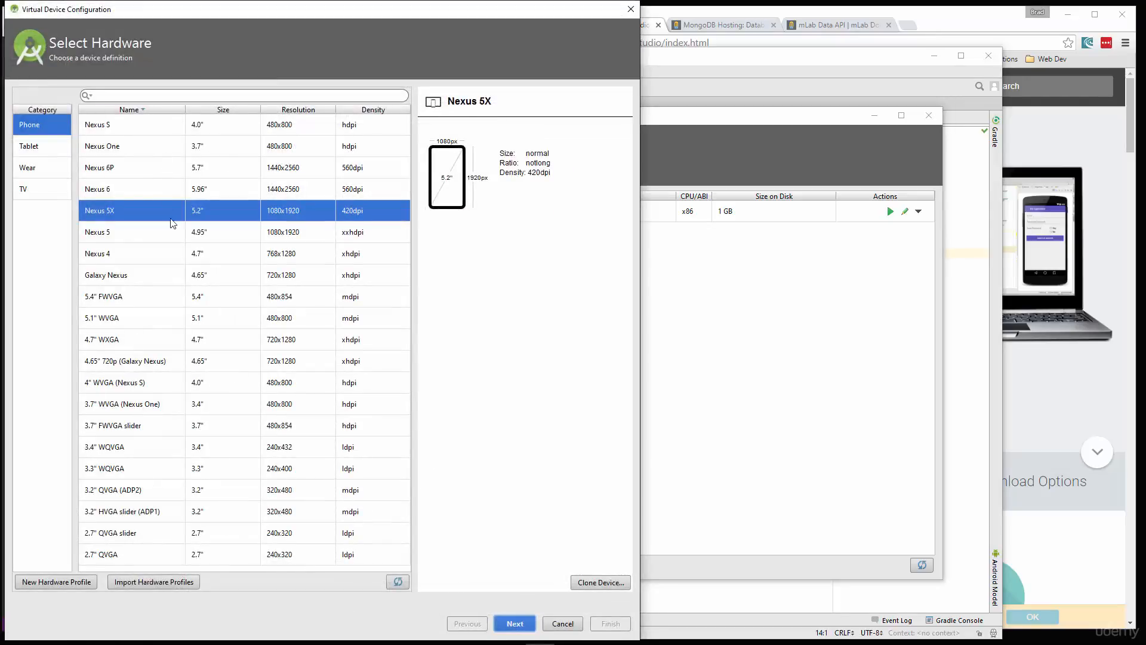
pyautogui.click(551, 628)
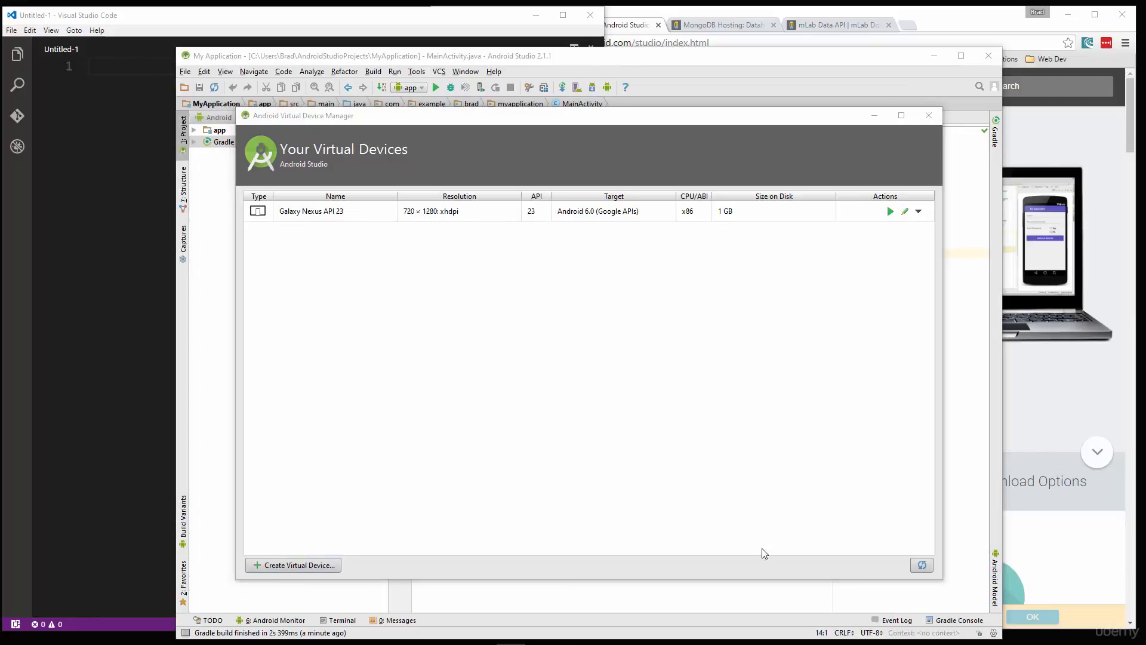
pyautogui.click(928, 118)
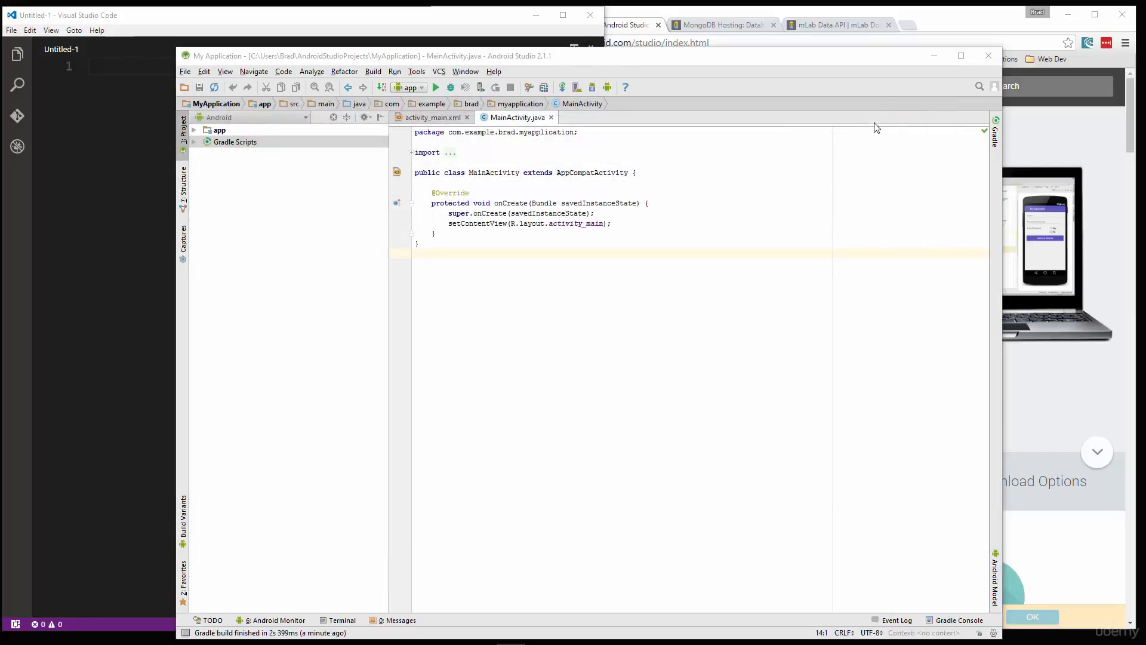
pyautogui.click(989, 56)
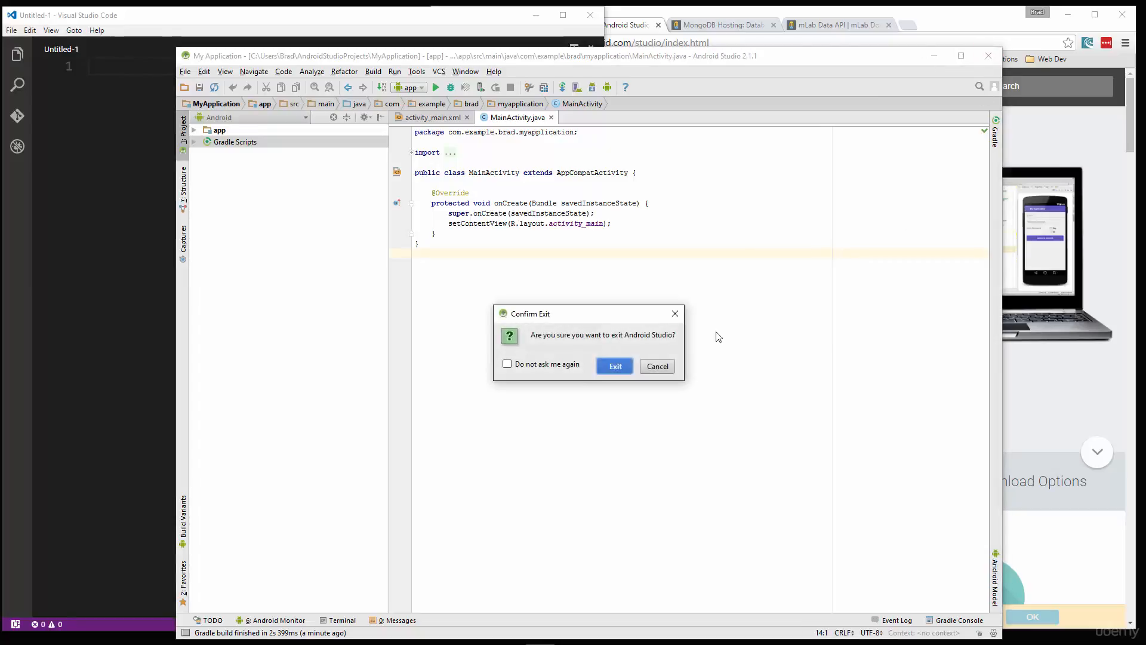
pyautogui.click(615, 368)
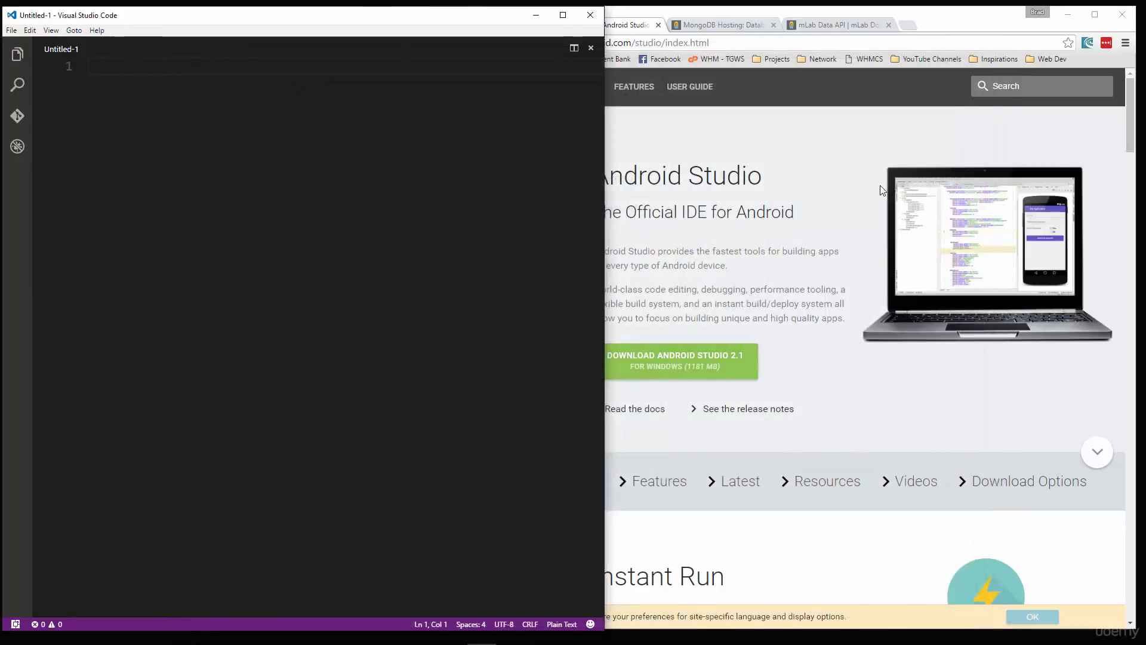
# Switch Chrome to the mLab MongoDB Hosting tab showing the deployments list.
pyautogui.click(693, 25)
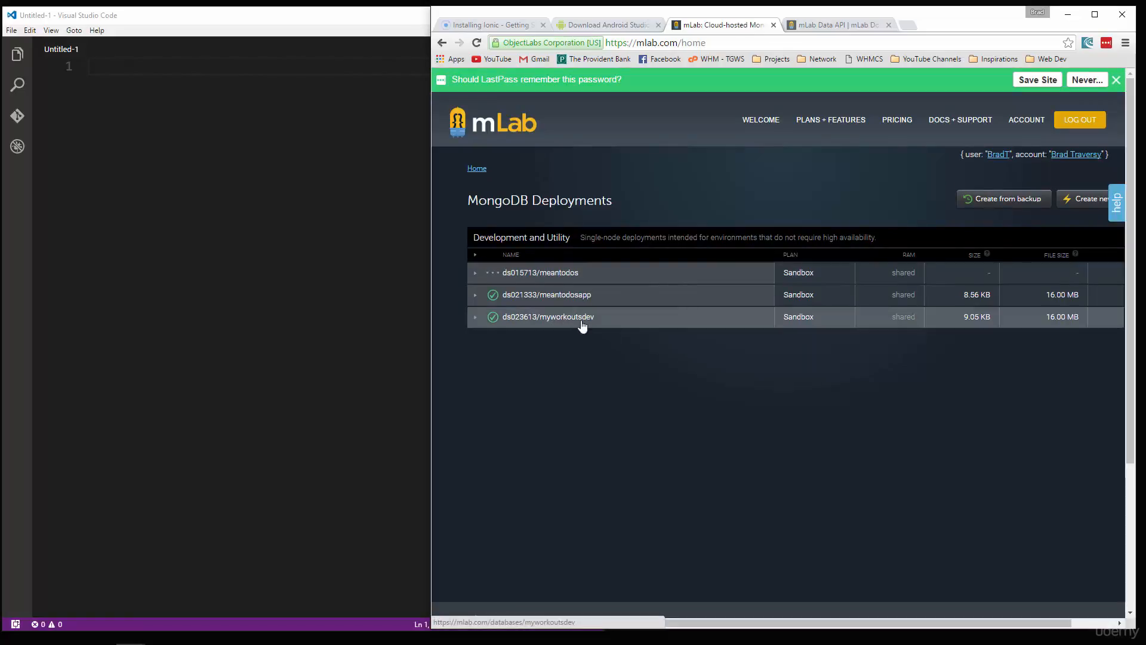
# Create a single-node free Sandbox MongoDB deployment on AWS named myworkoutsapp.
pyautogui.click(1069, 200)
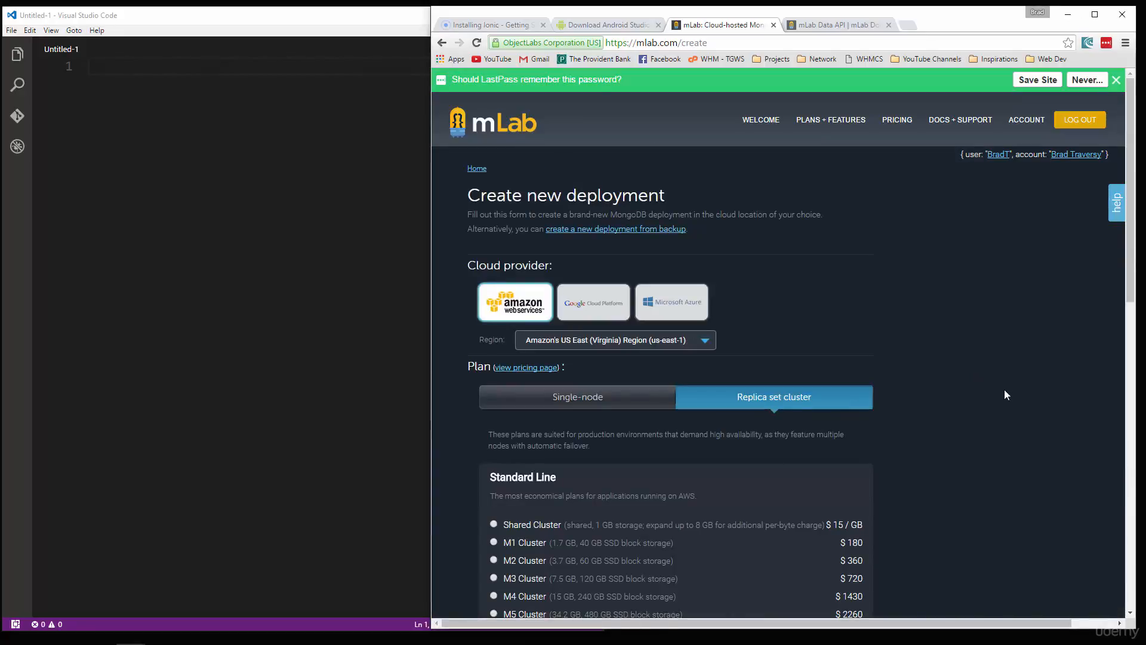
pyautogui.scroll(-2, 1005, 389)
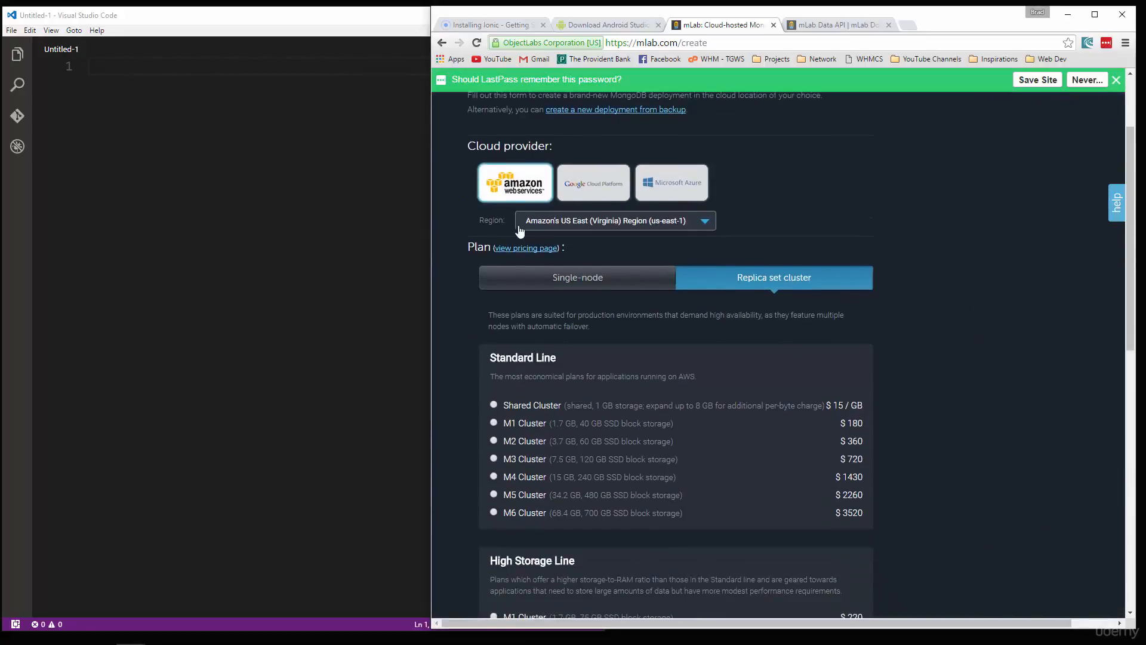
pyautogui.click(571, 285)
pyautogui.scroll(-1, 591, 295)
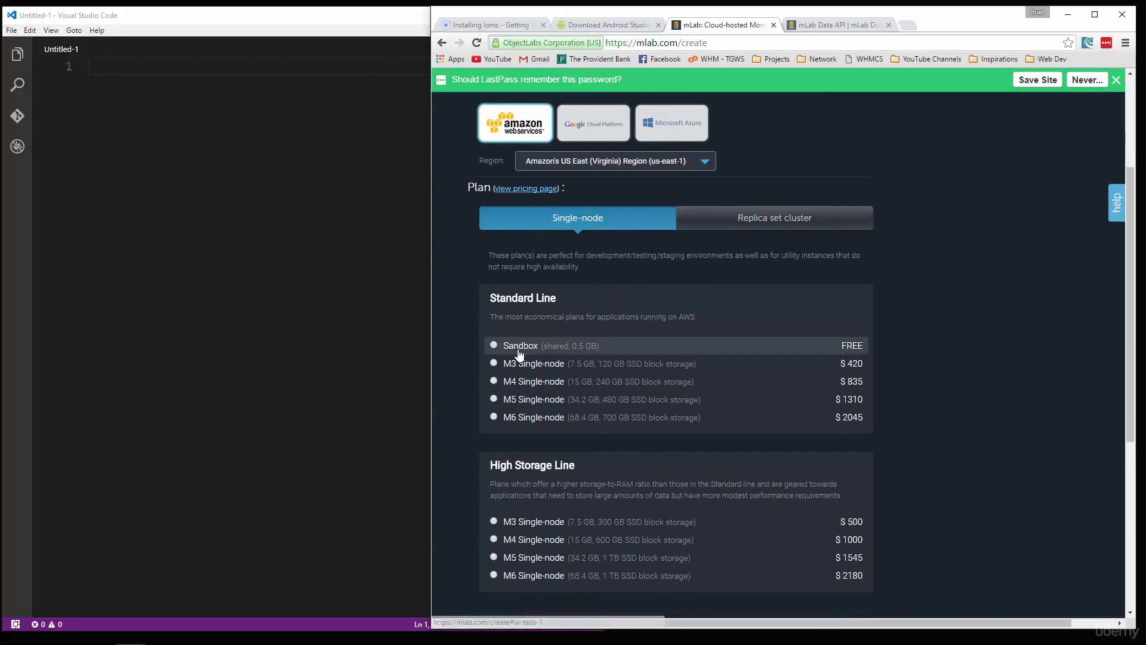
pyautogui.click(519, 351)
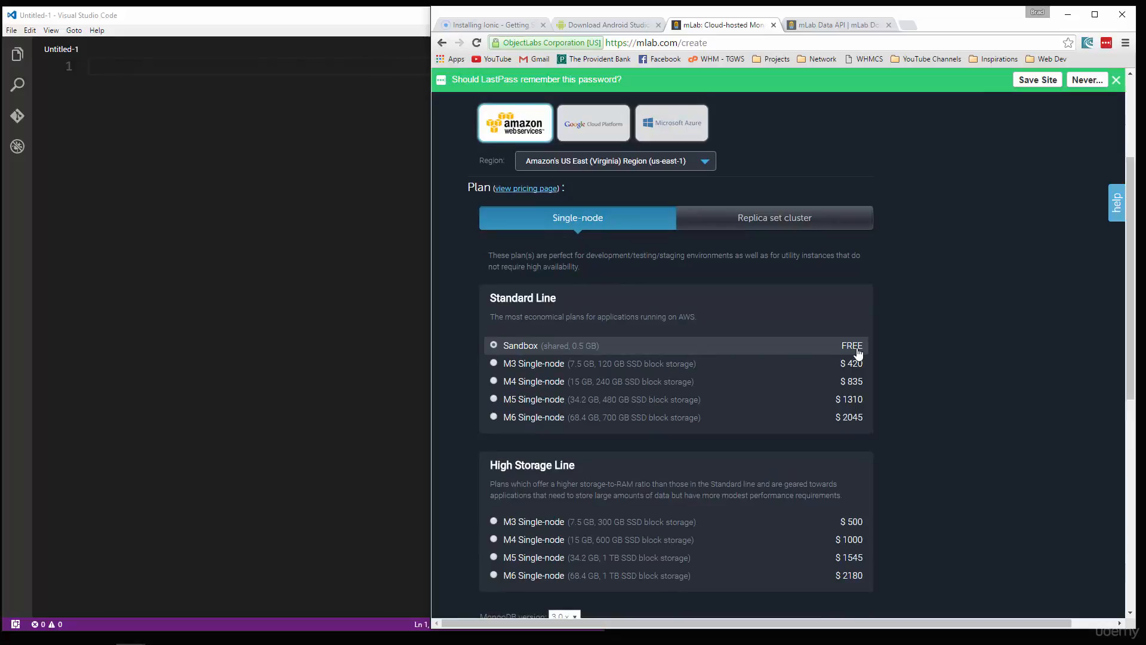
pyautogui.scroll(-6, 965, 352)
pyautogui.click(548, 345)
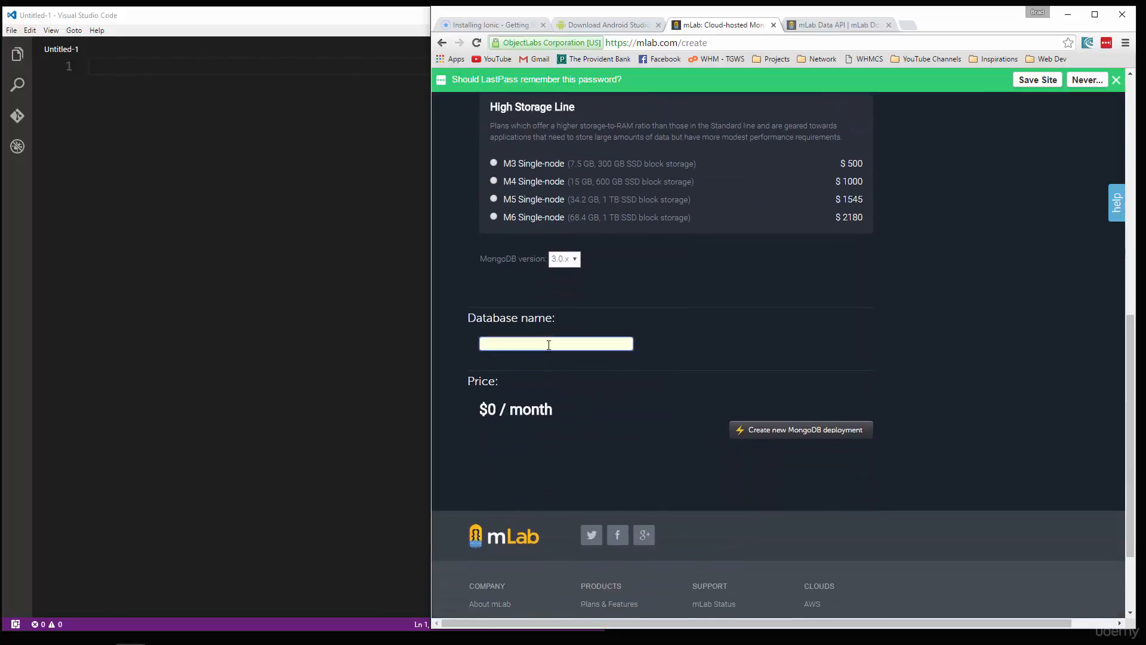
pyautogui.write('myworkoutsapp')
pyautogui.click(747, 430)
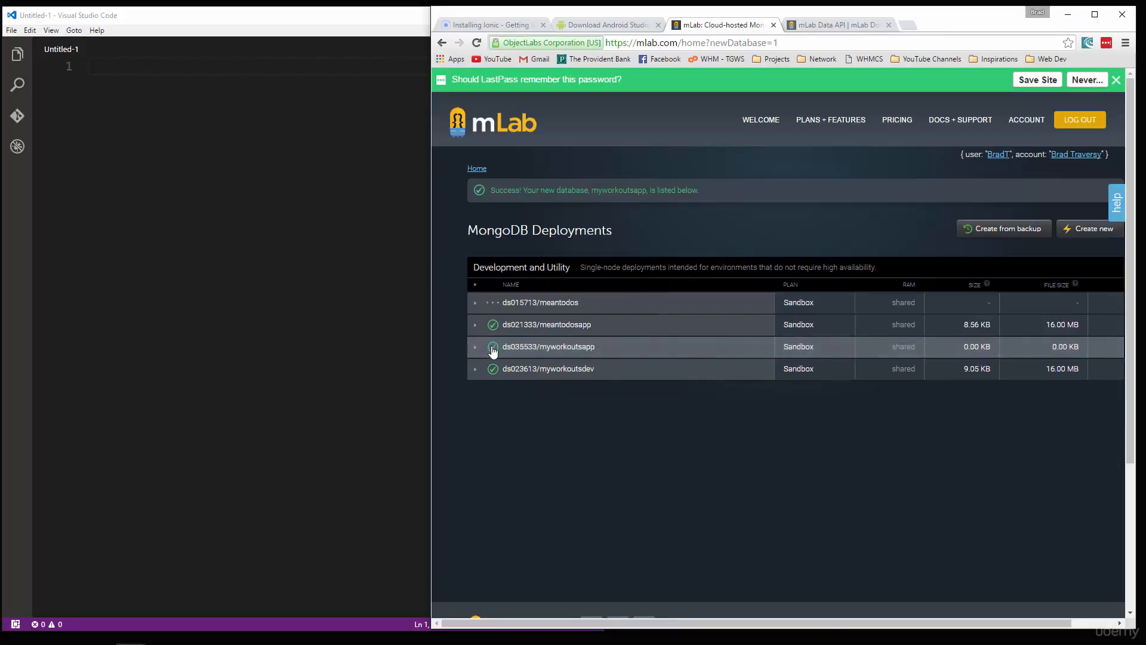
# Open myworkoutsapp and add a database user with a username and password.
pyautogui.click(620, 348)
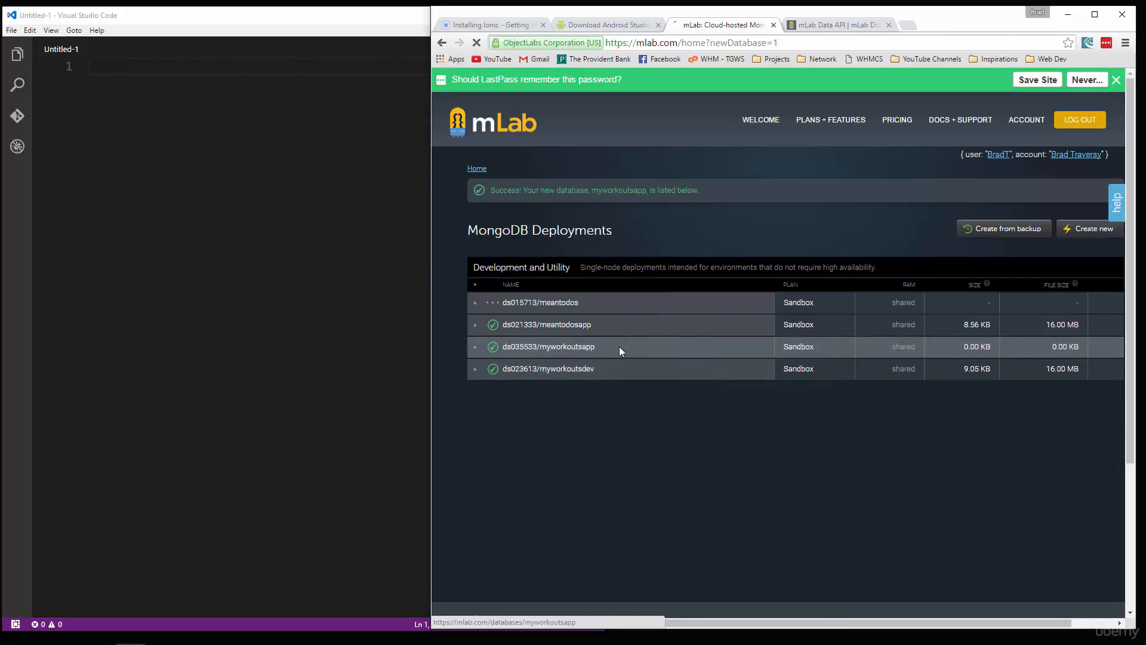
pyautogui.scroll(-2, 654, 460)
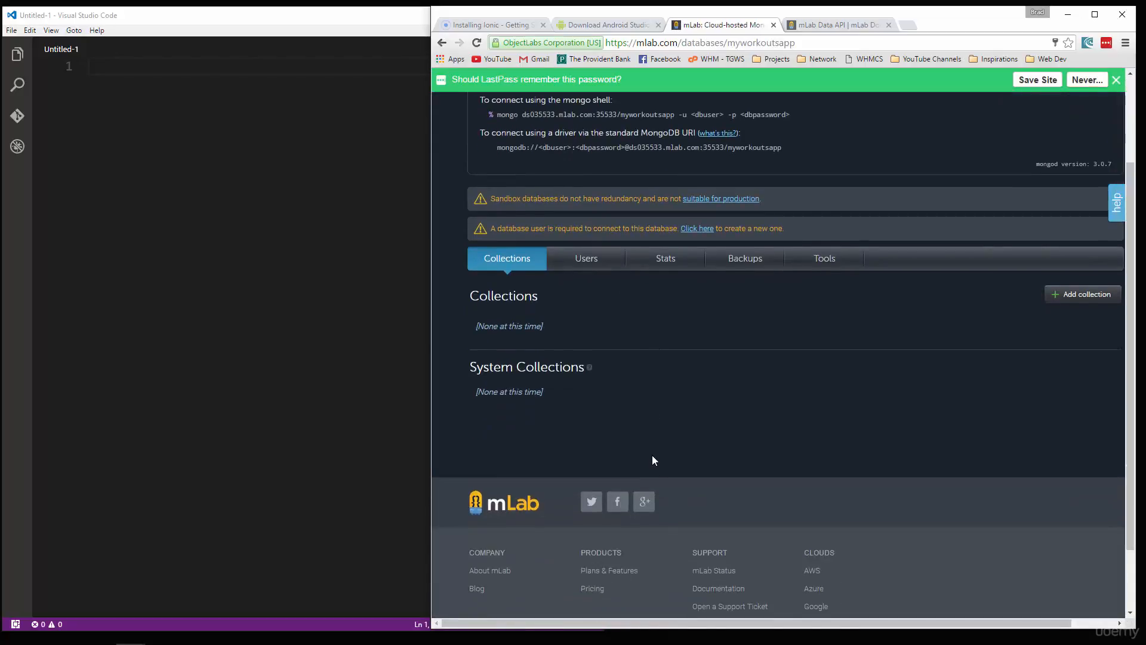
pyautogui.scroll(1, 652, 455)
pyautogui.click(579, 323)
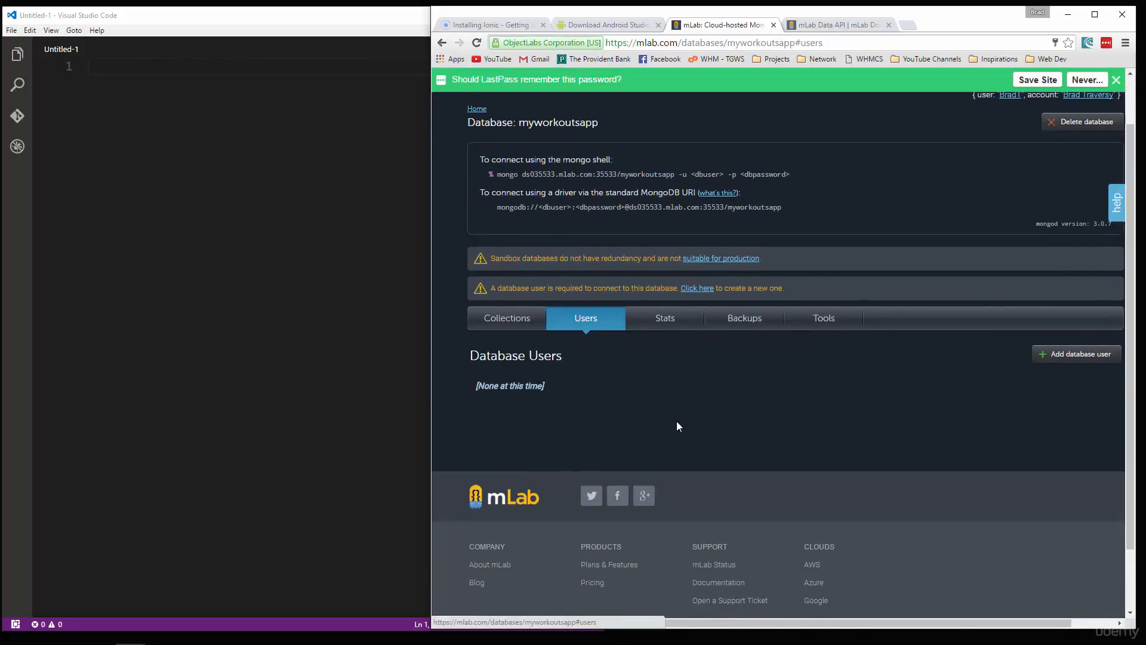
pyautogui.click(1071, 358)
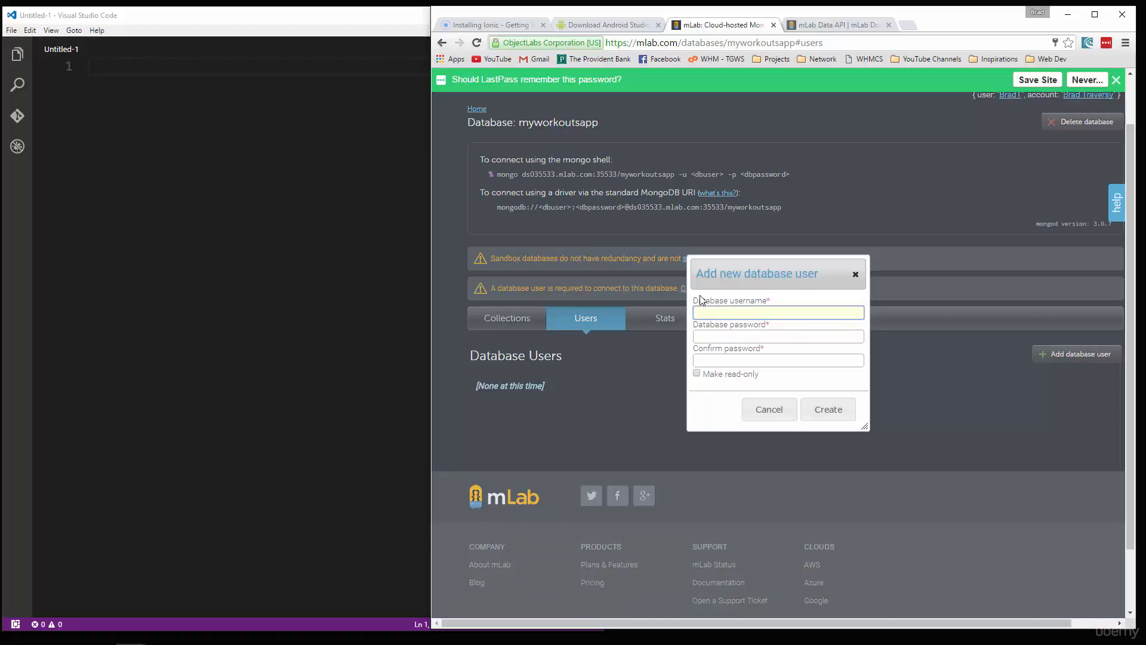
pyautogui.press('Tab')
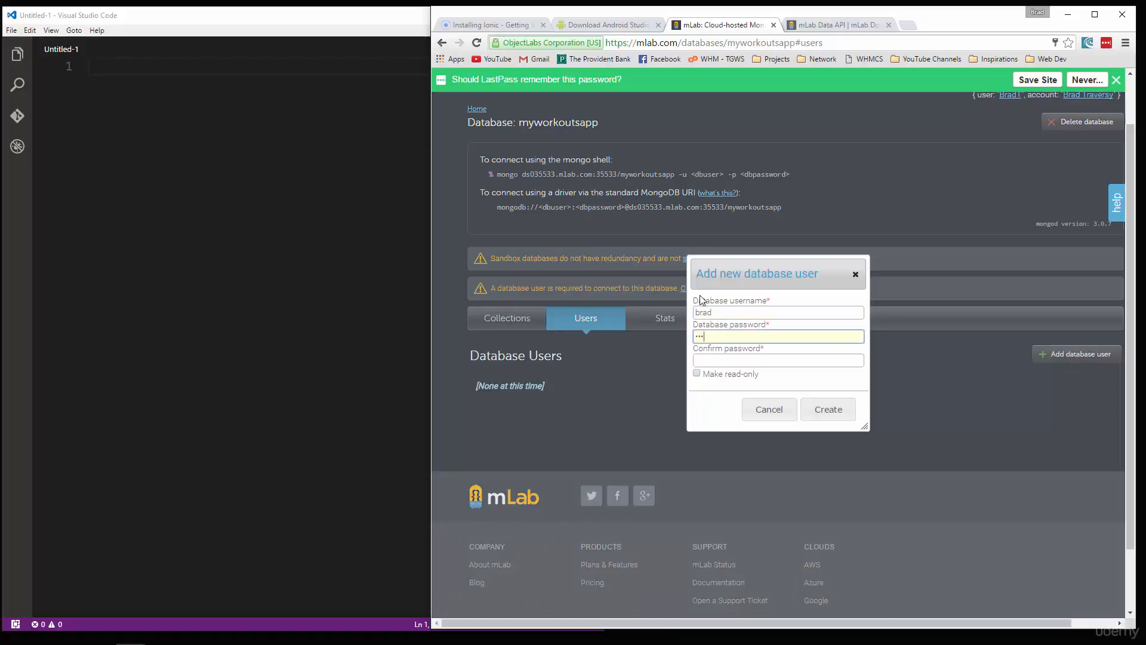
pyautogui.press('Tab')
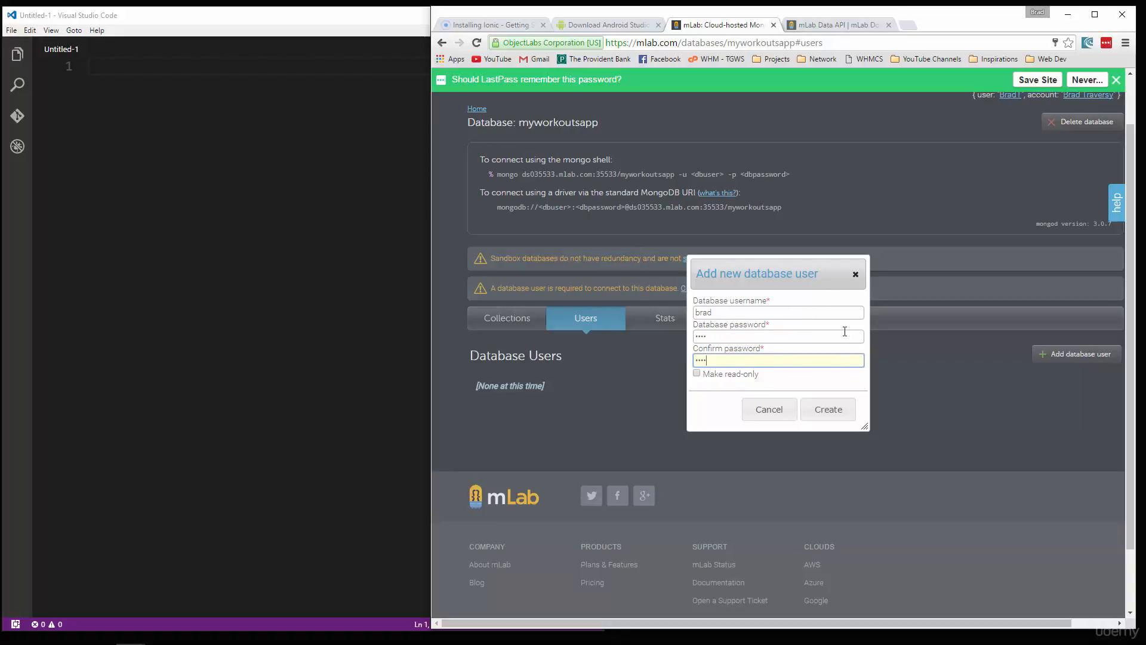
pyautogui.click(824, 412)
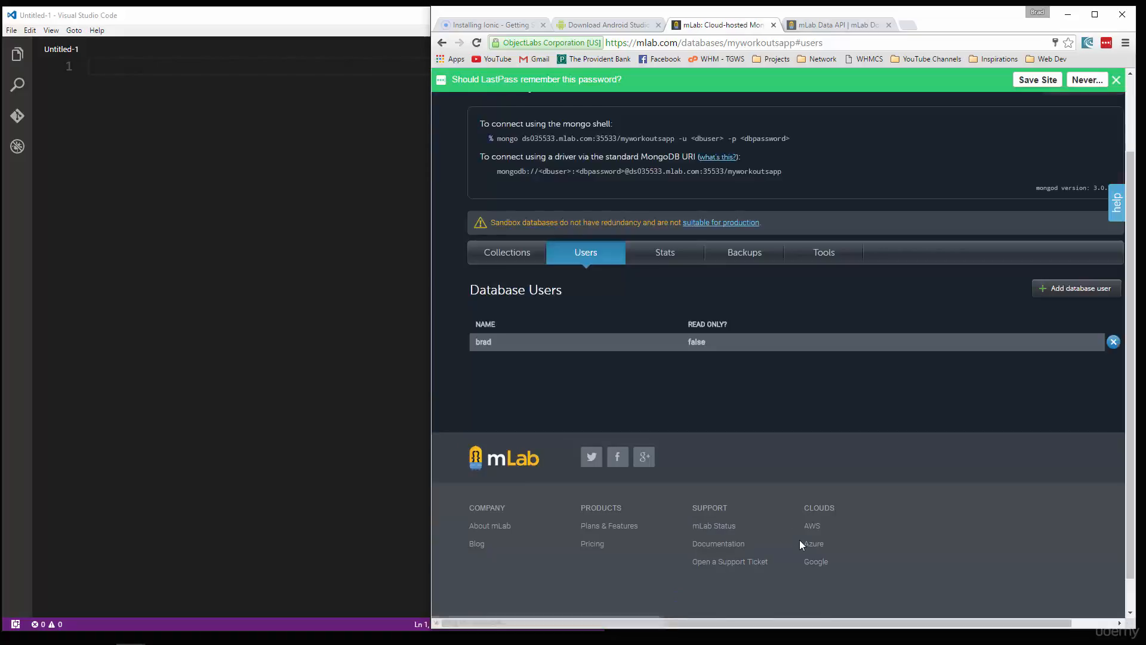
# Add a collection named workouts to the database.
pyautogui.click(502, 249)
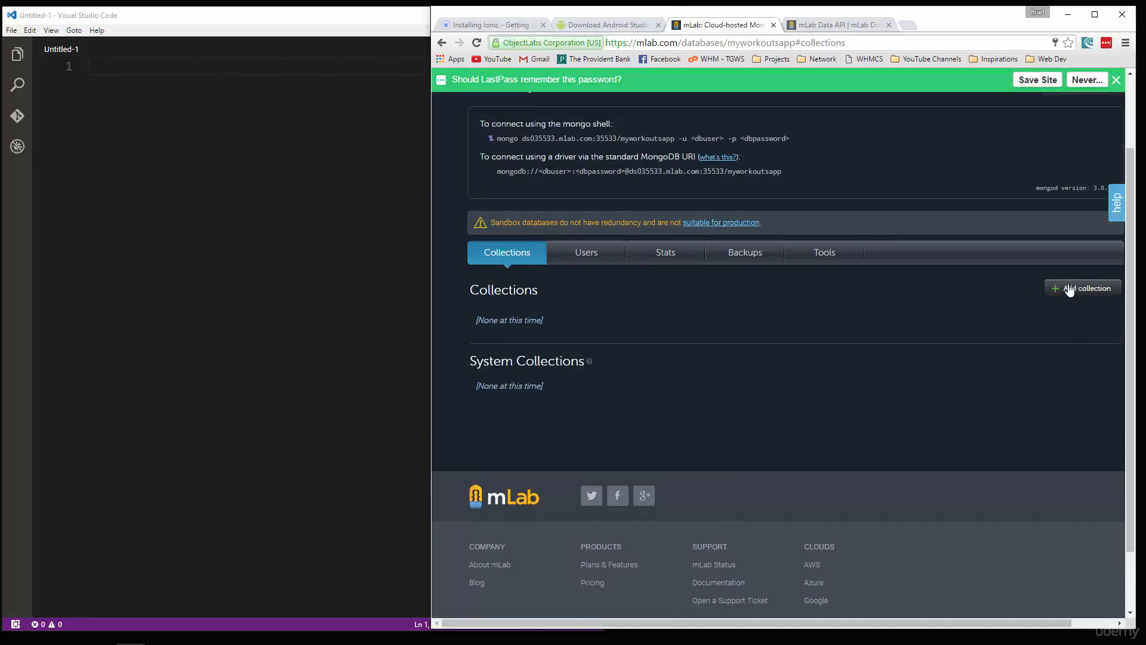
pyautogui.click(1070, 289)
pyautogui.write('workouts')
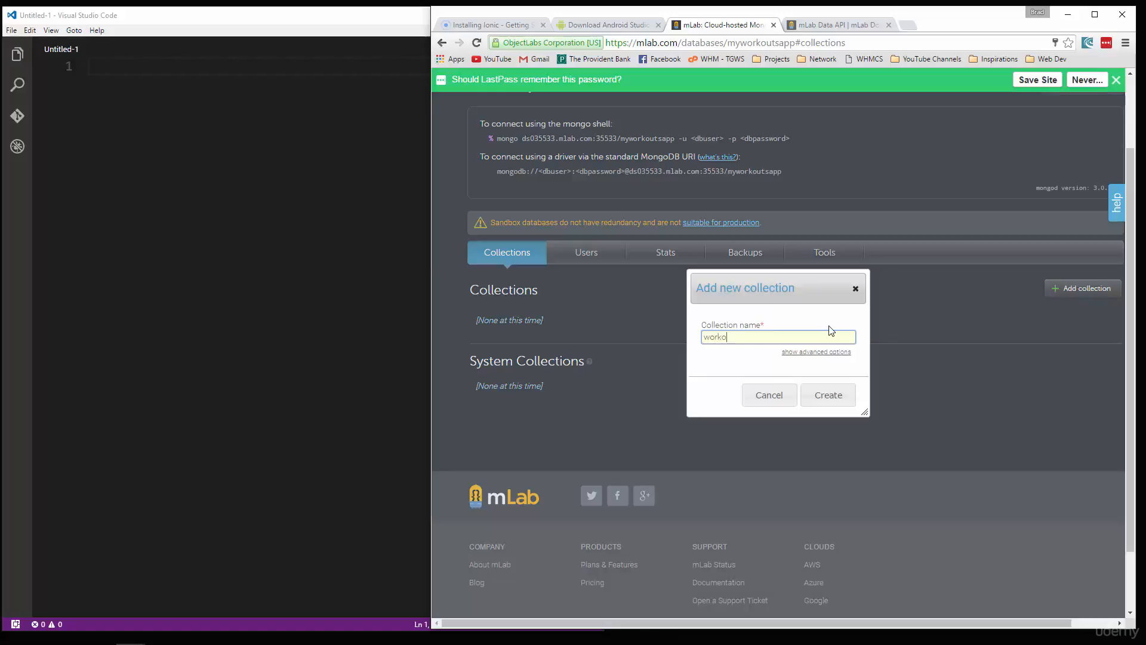
pyautogui.click(827, 397)
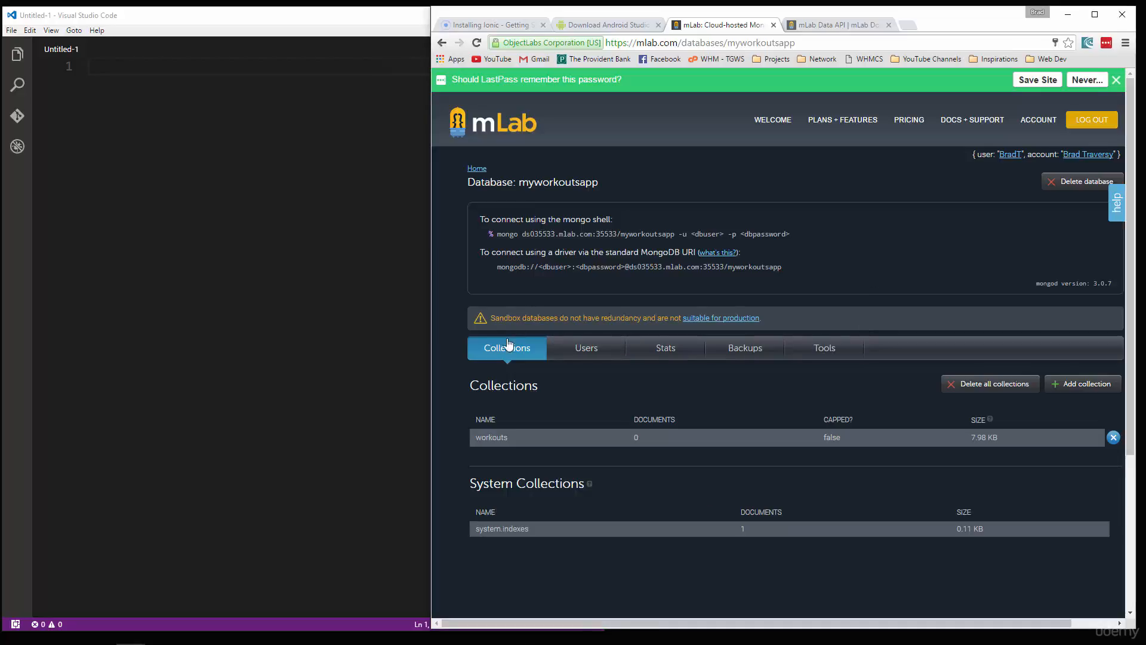
# Add a workouts document with title 'Morning Run', note '5AM morning run for 1 hour', type 'Jogging', copying its JSON.
pyautogui.click(495, 438)
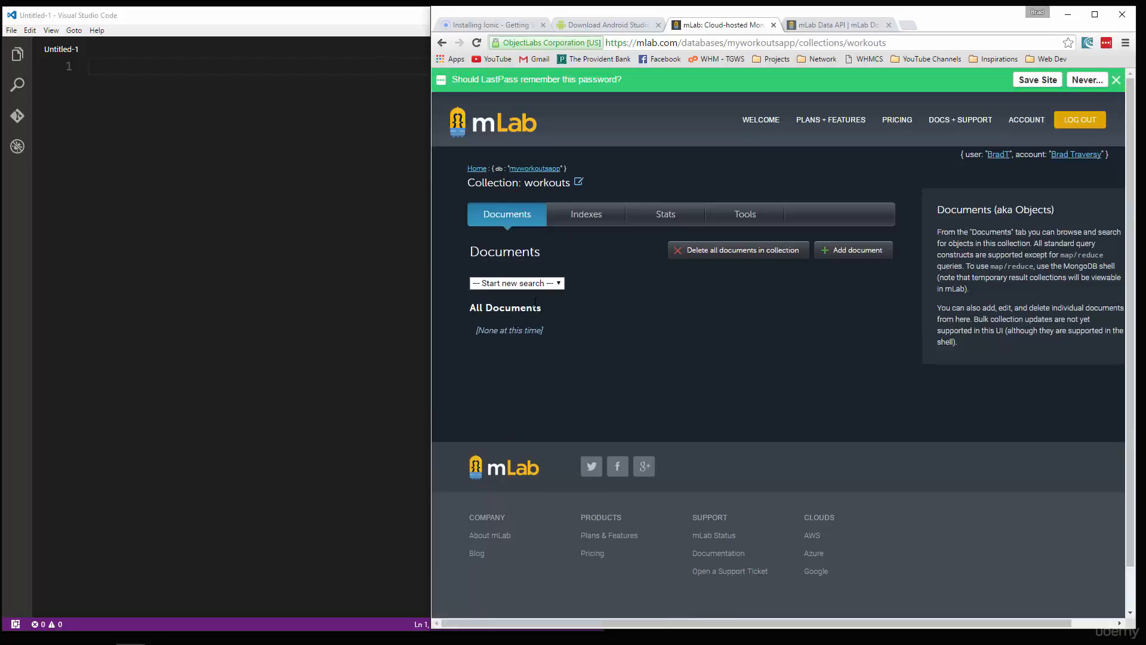
pyautogui.click(836, 251)
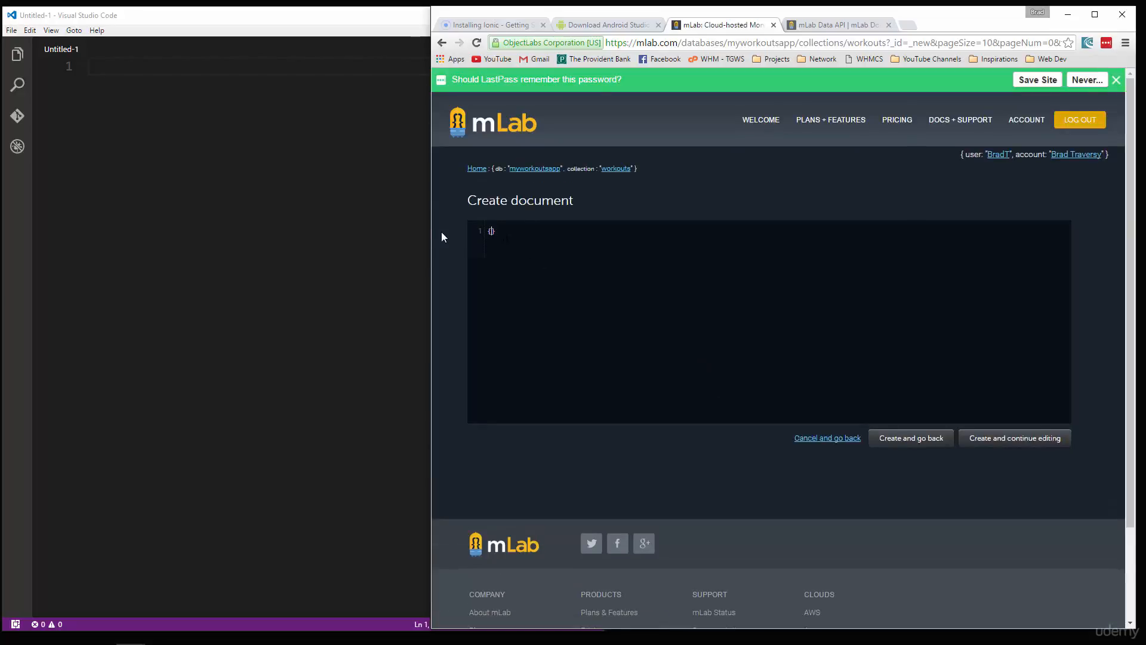
pyautogui.press('Return')
pyautogui.press('Return')
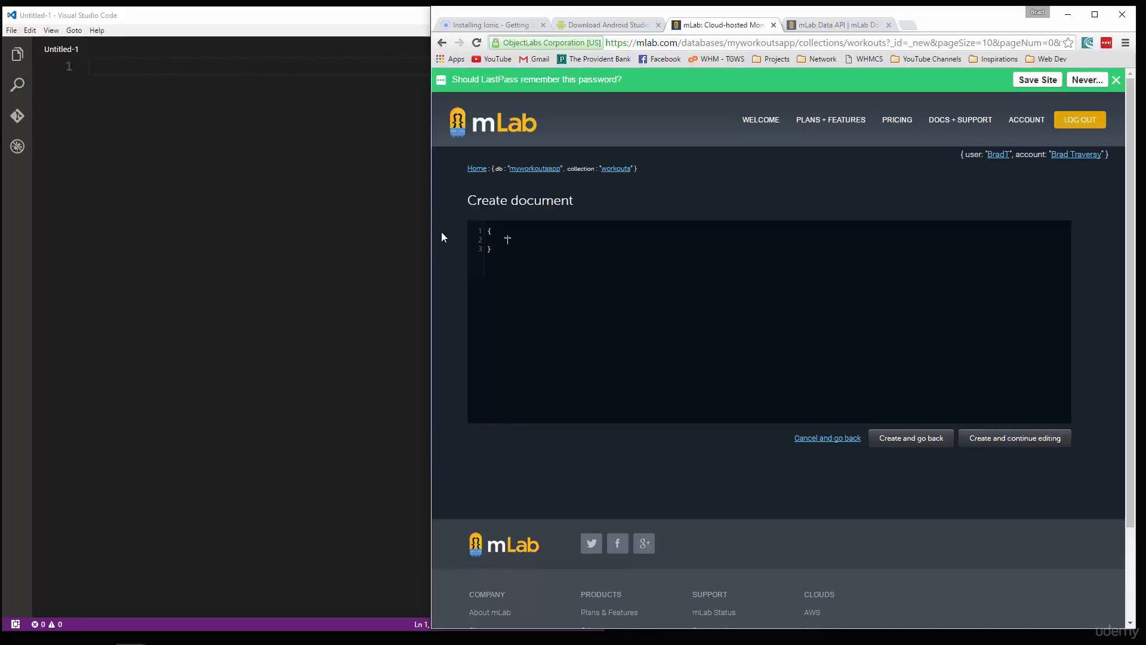
pyautogui.write('"')
pyautogui.write('title"')
pyautogui.write(': "')
pyautogui.write('Morni')
pyautogui.write('ng R')
pyautogui.write('un",     "')
pyautogui.write('note":')
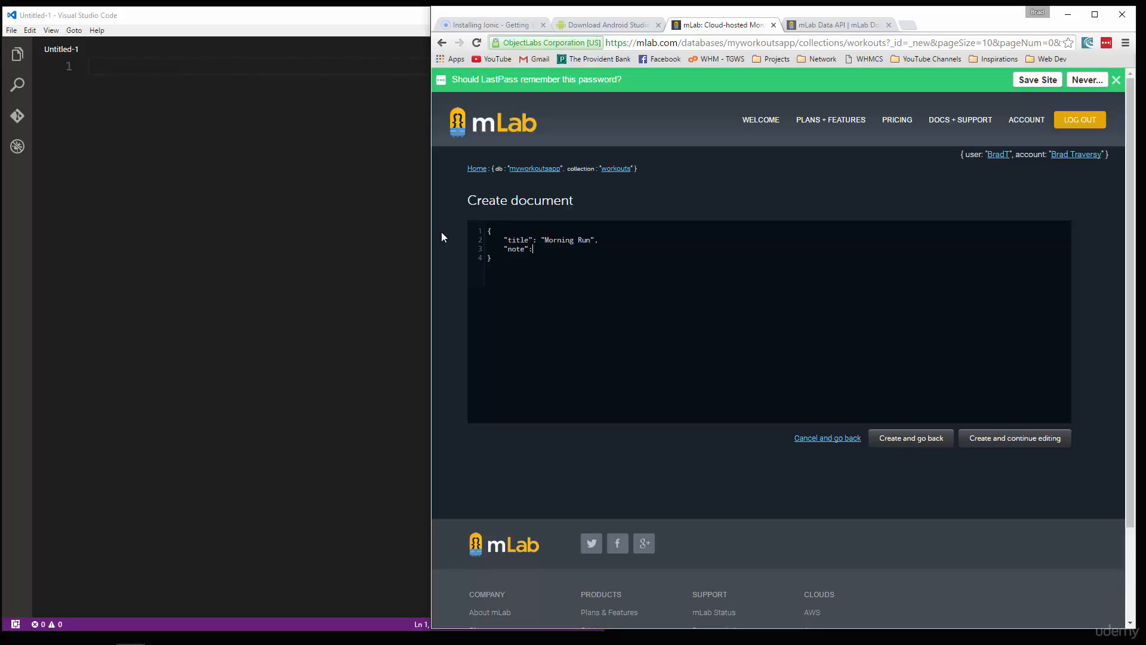
pyautogui.write(' "')
pyautogui.write('5AM')
pyautogui.write(' morning ru')
pyautogui.write('n for ')
pyautogui.write('1 hour')
pyautogui.write('",     "')
pyautogui.write('type"')
pyautogui.write(': "')
pyautogui.write('Jogging')
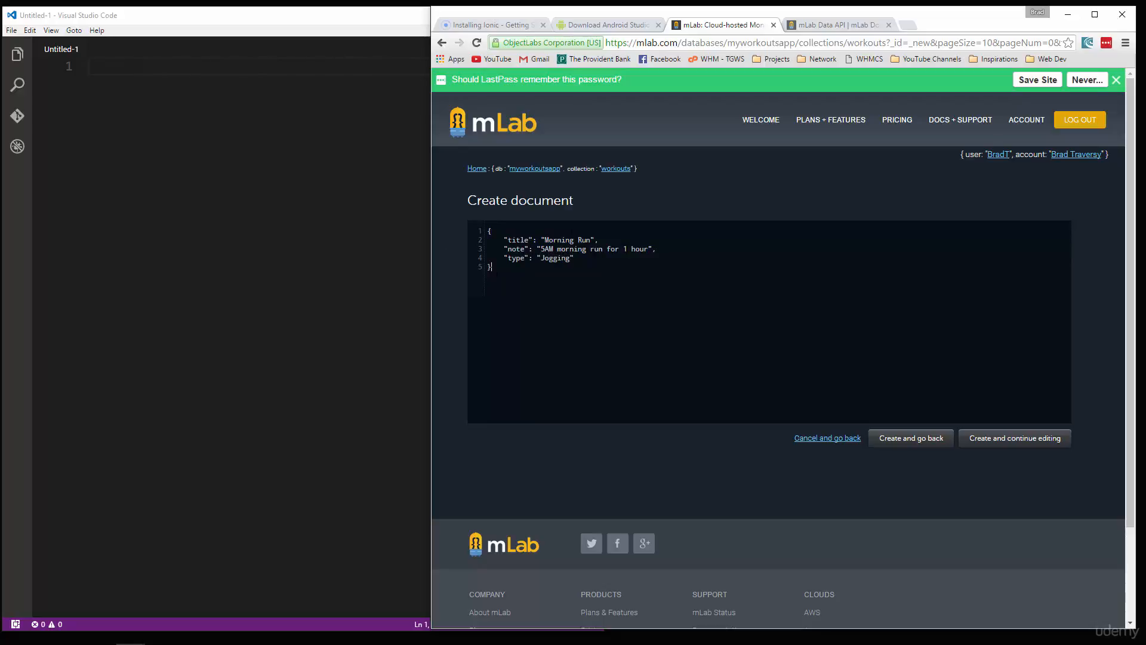
pyautogui.hotkey('ctrl', 'a')
pyautogui.rightClick(545, 255)
pyautogui.click(584, 277)
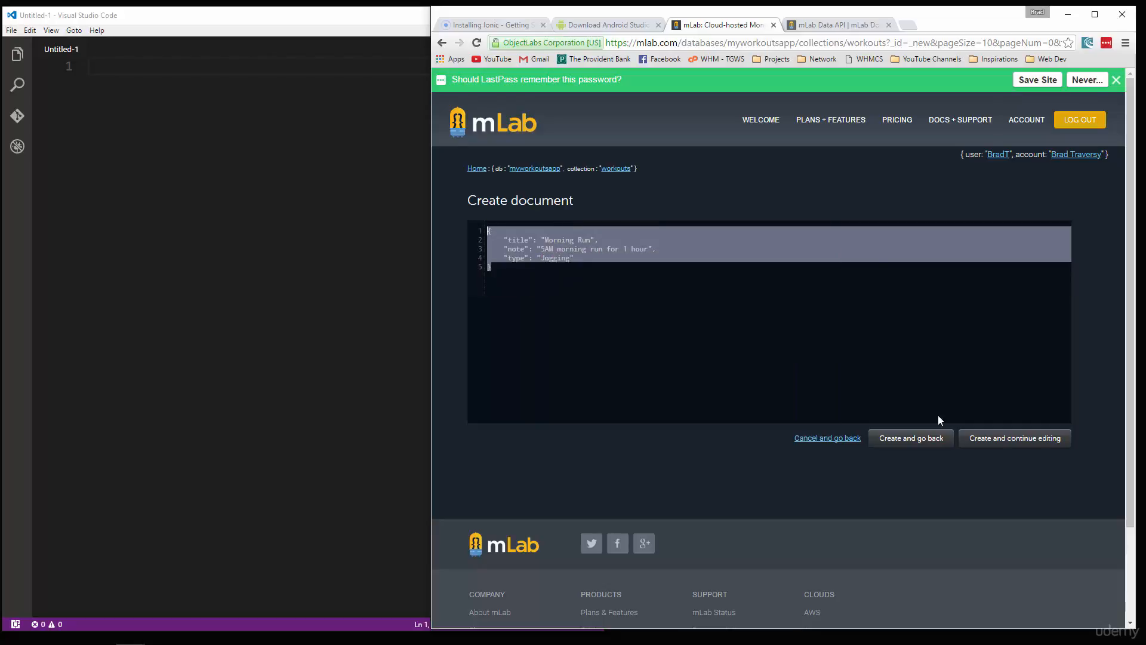
pyautogui.click(907, 442)
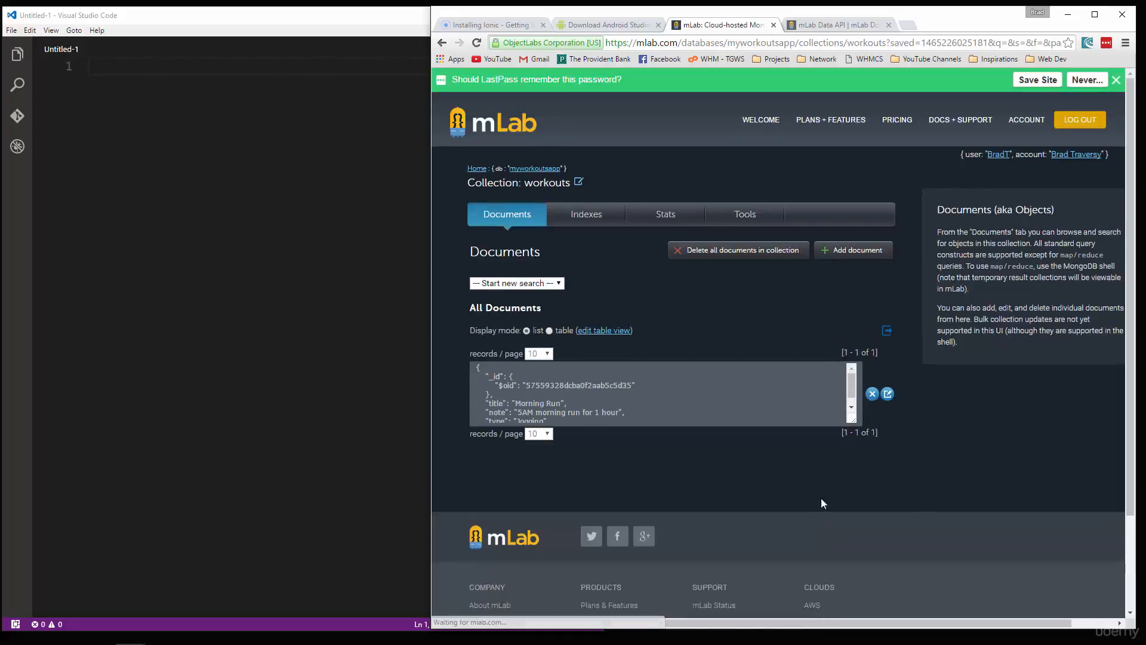
# Start a new workouts document and paste in the copied workout JSON.
pyautogui.doubleClick(493, 376)
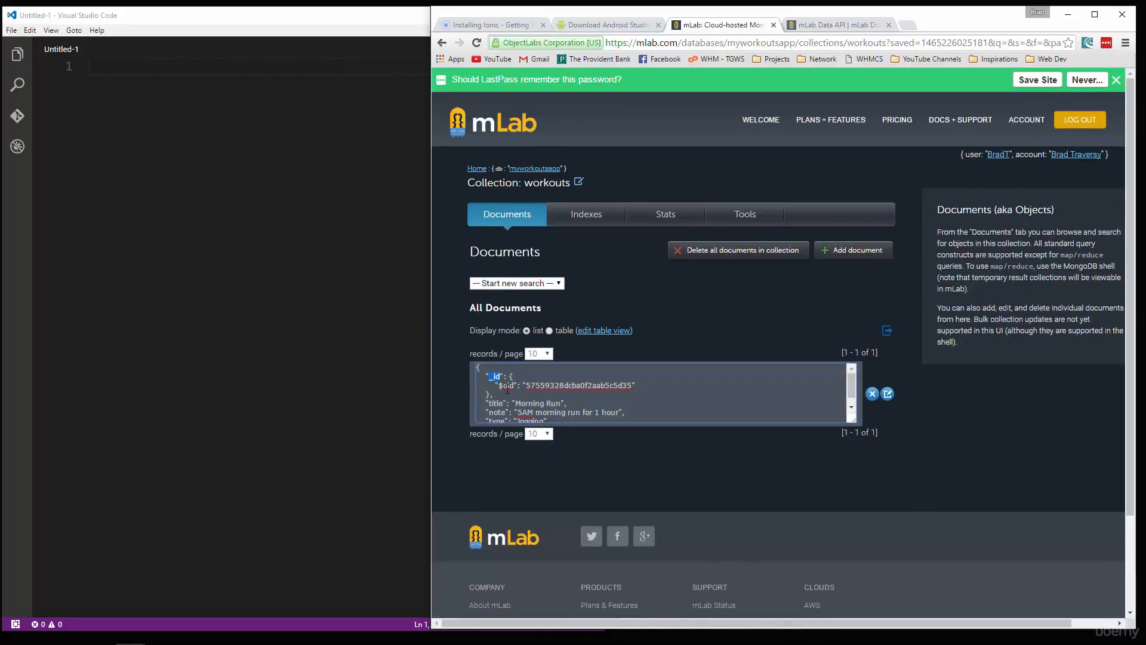
pyautogui.click(660, 476)
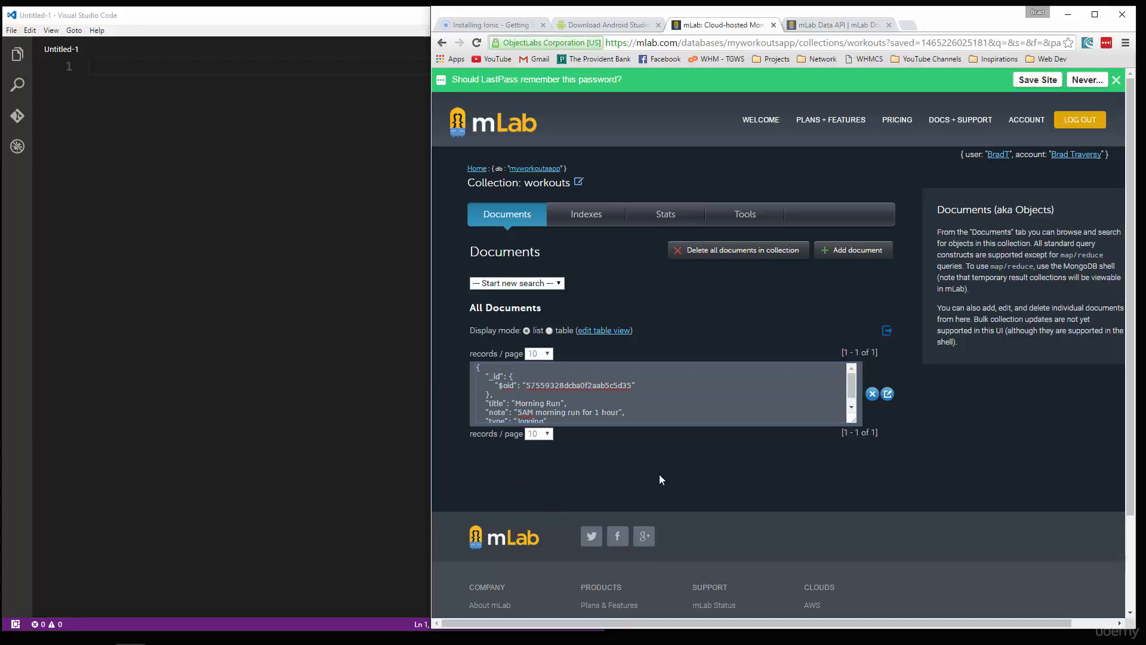
pyautogui.click(850, 254)
pyautogui.click(486, 234)
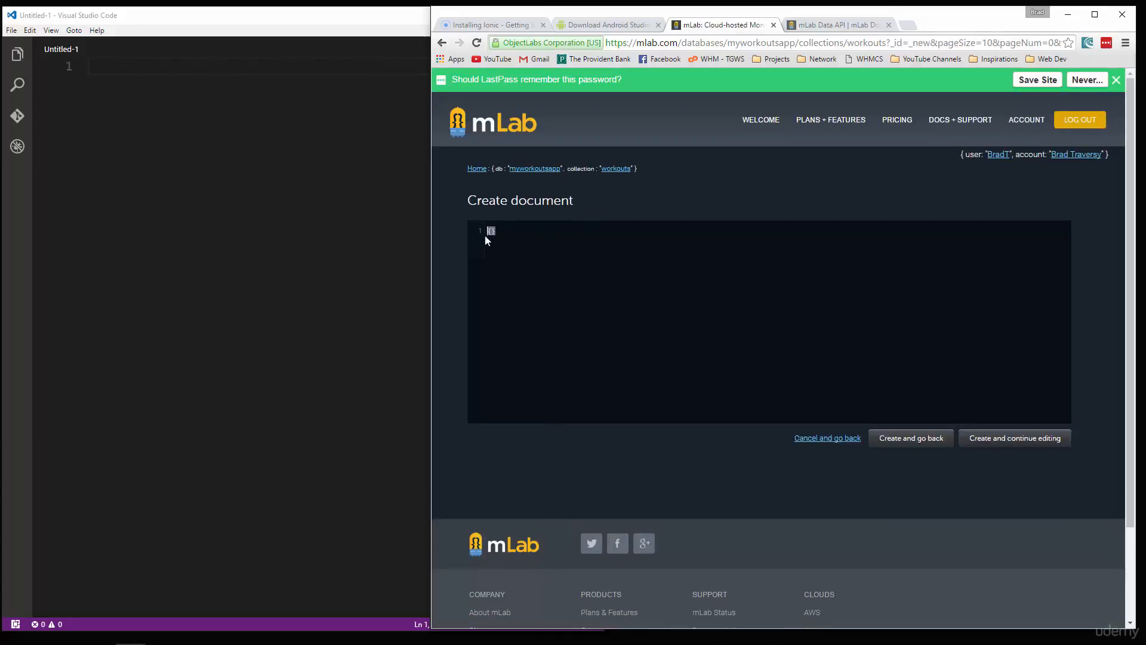
pyautogui.hotkey('ctrl', 'v')
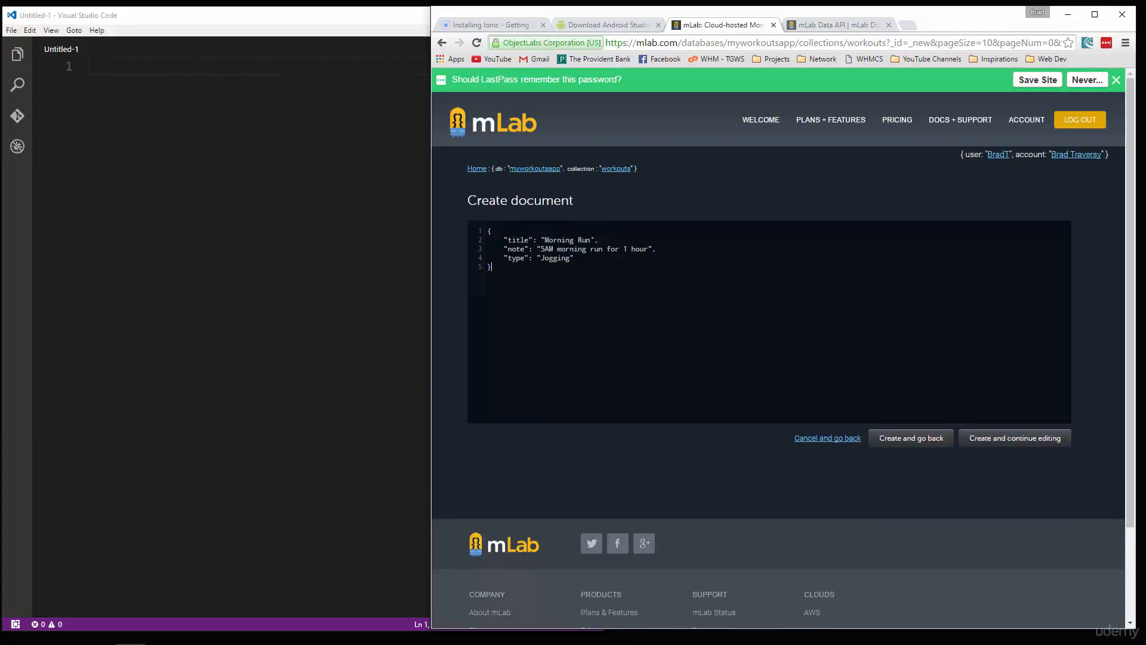
# Change it to 'Chest & Triceps', note 'Quick chest and tri workout for 30 min', type 'Free Weights', and save.
pyautogui.moveTo(590, 240); pyautogui.dragTo(545, 240)
pyautogui.write('Chect')
pyautogui.press('BackSpace')
pyautogui.press('BackSpace')
pyautogui.write('st & Triceps')
pyautogui.moveTo(648, 248); pyautogui.dragTo(541, 249)
pyautogui.write('Quick ches')
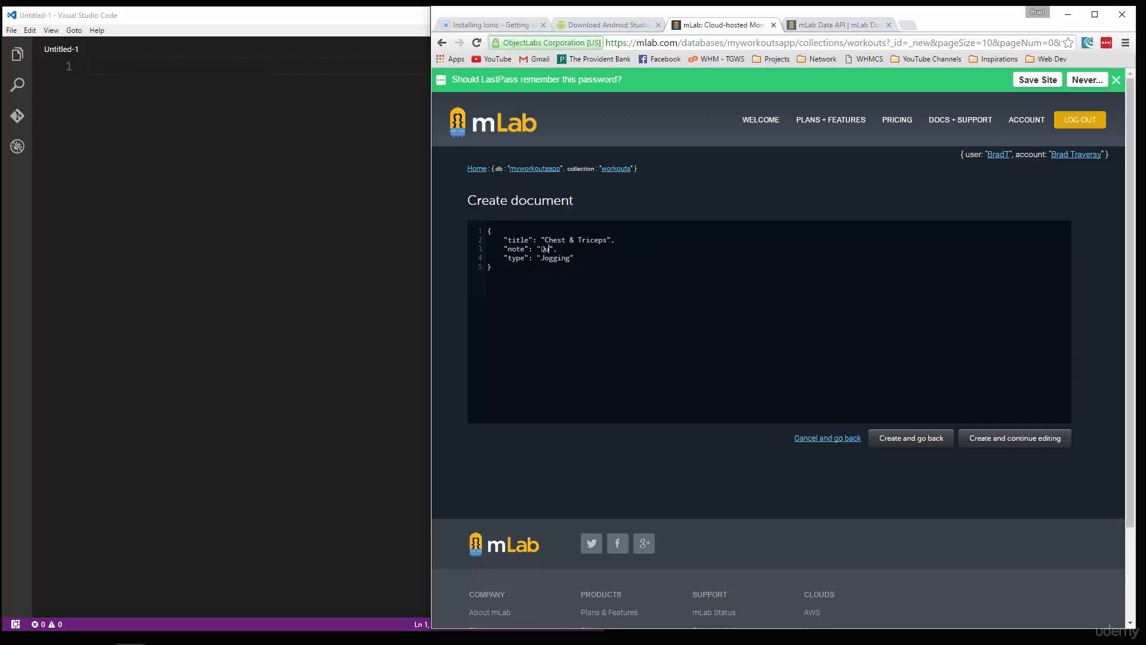
pyautogui.write('t and tri workout for 30 min')
pyautogui.press('BackSpace')
pyautogui.press('BackSpace')
pyautogui.press('BackSpace')
pyautogui.press('BackSpace')
pyautogui.press('BackSpace')
pyautogui.press('BackSpace')
pyautogui.press('BackSpace')
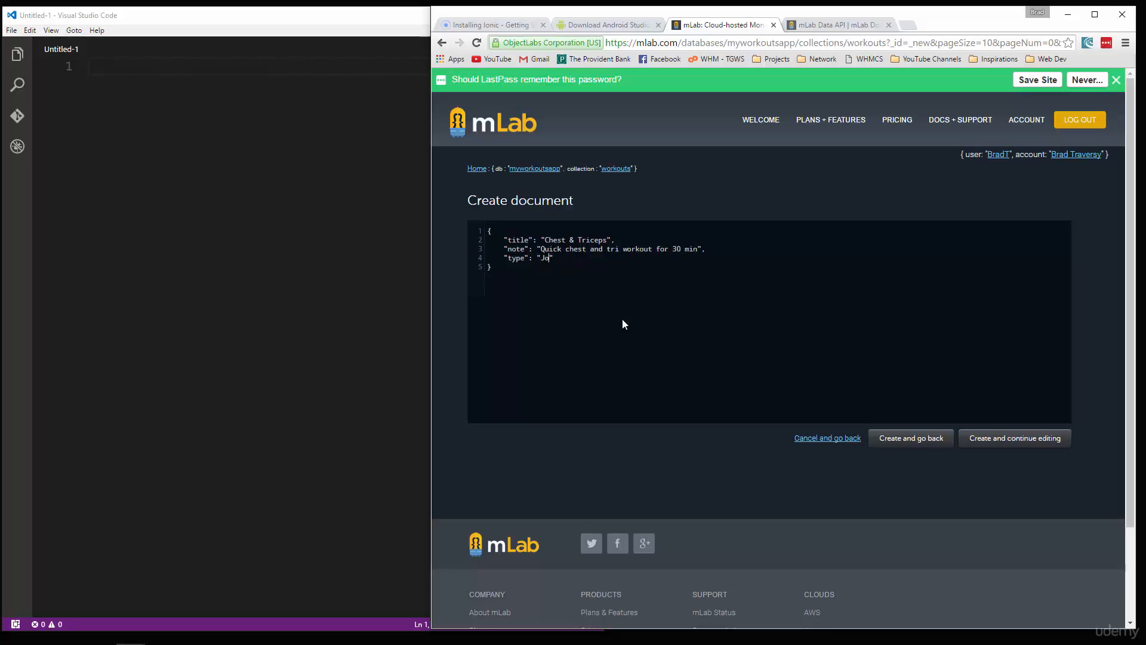
pyautogui.write('Free Weights')
pyautogui.click(895, 438)
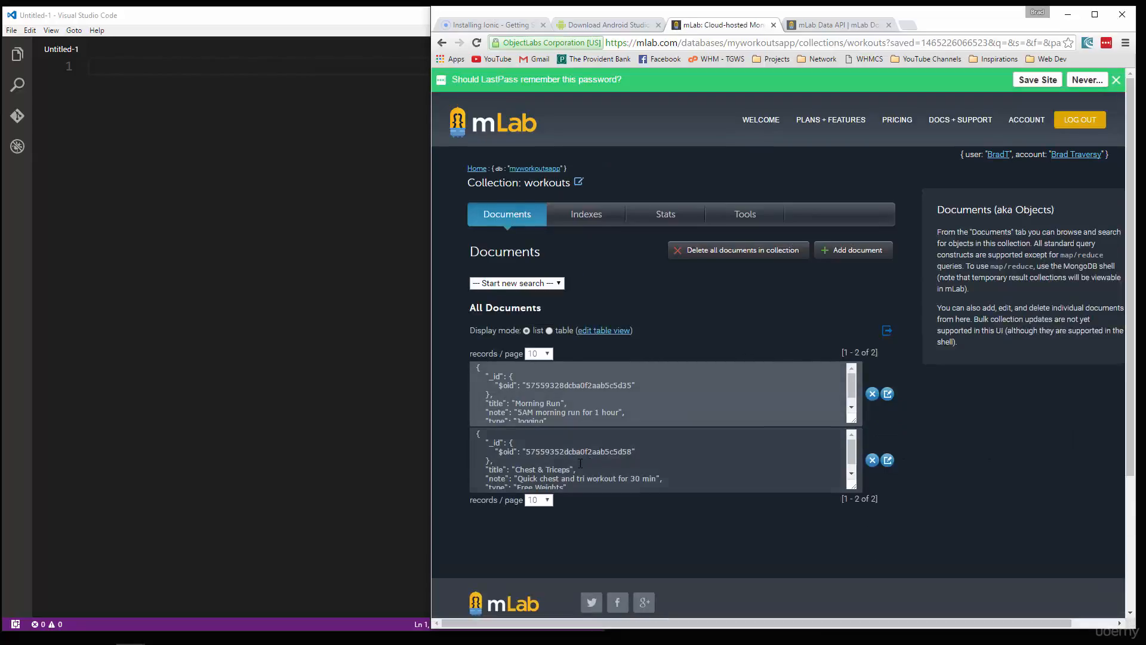
# Paste the template into a new document, changing title to 'Afternoon Run' and note to '1pm afternoon run for 1 hour'.
pyautogui.click(860, 251)
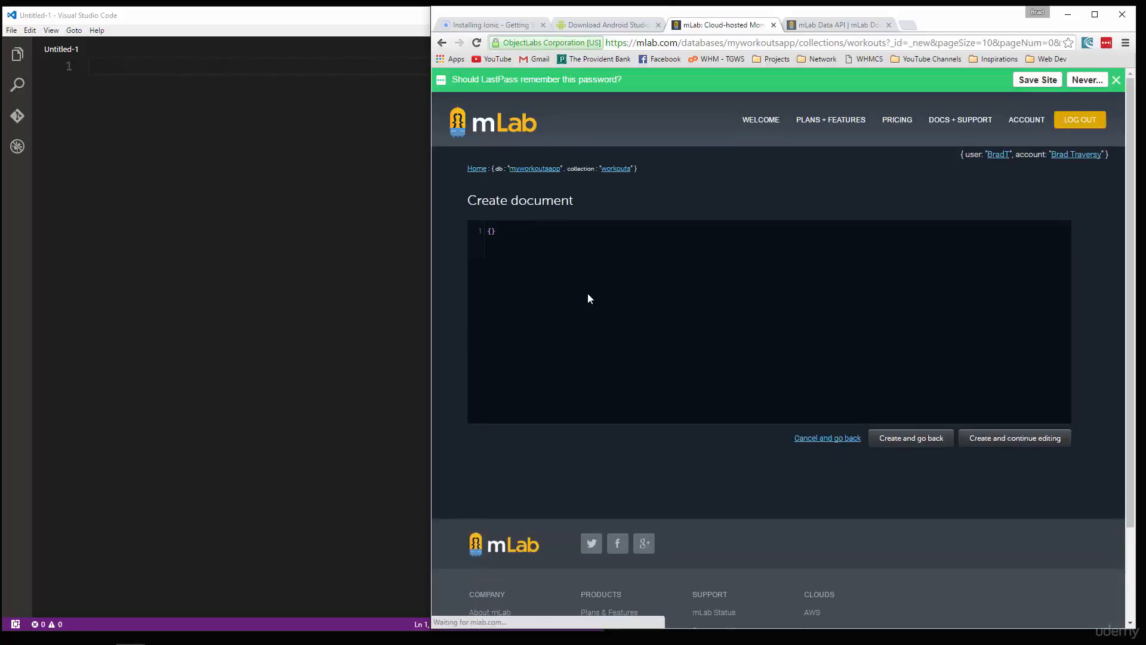
pyautogui.hotkey('ctrl', 'v')
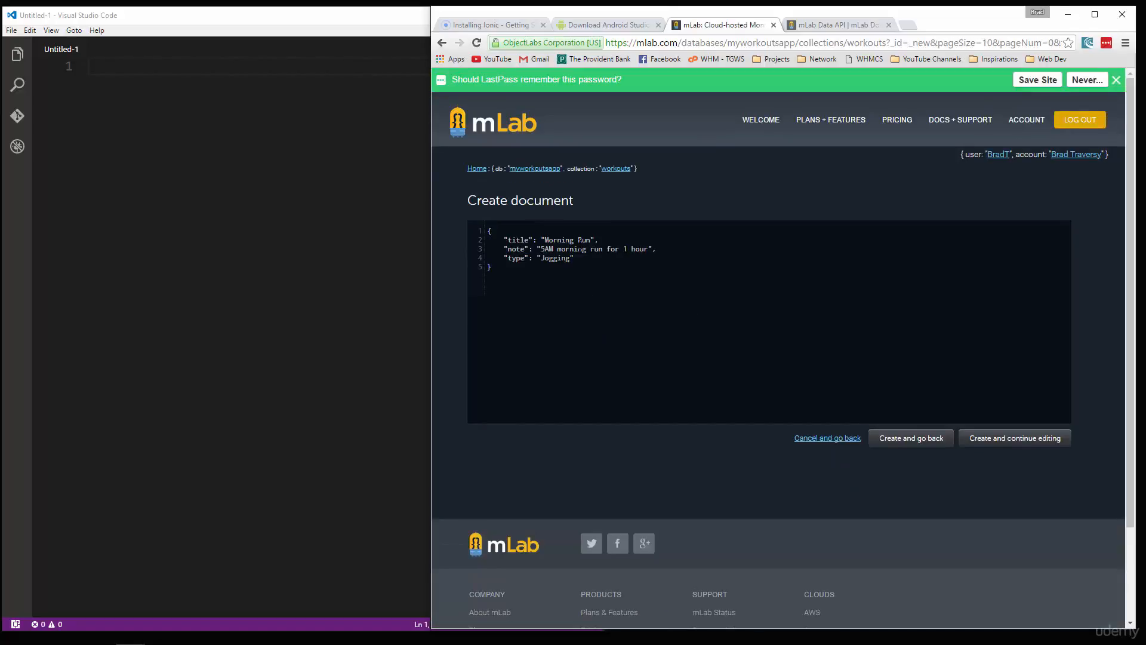
pyautogui.press('BackSpace')
pyautogui.press('BackSpace')
pyautogui.press('BackSpace')
pyautogui.press('BackSpace')
pyautogui.press('BackSpace')
pyautogui.press('BackSpace')
pyautogui.press('BackSpace')
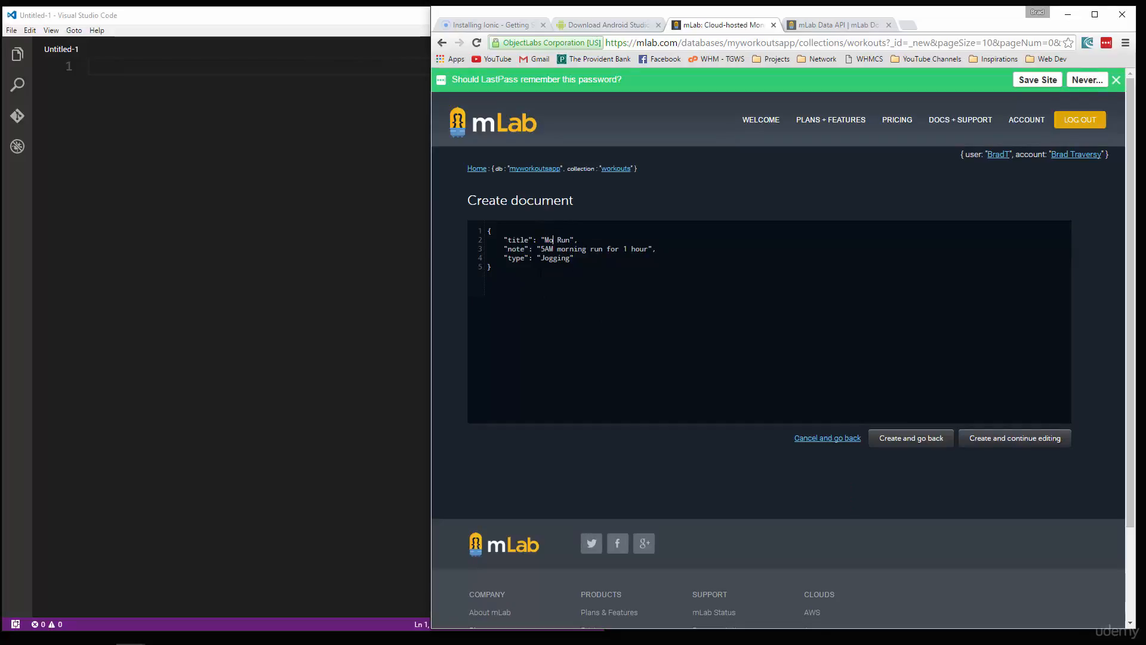
pyautogui.write('Afternoon')
pyautogui.press('BackSpace')
pyautogui.press('BackSpace')
pyautogui.press('BackSpace')
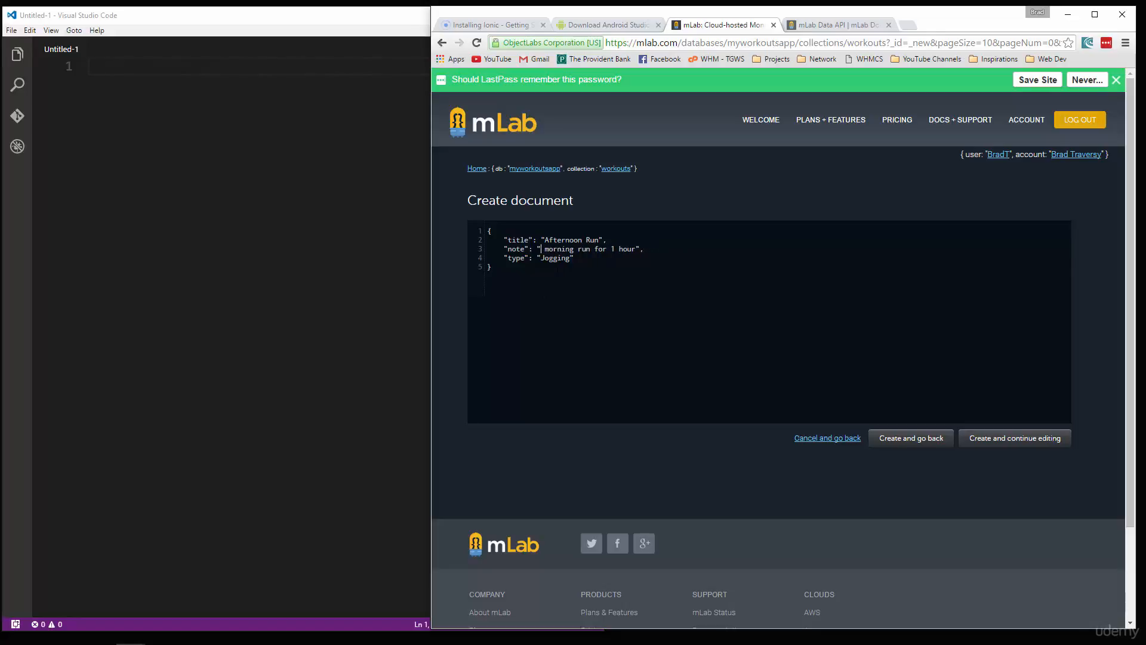
pyautogui.write('1pm')
pyautogui.hotkey('shift', 'Left')
pyautogui.hotkey('shift', 'Left')
pyautogui.hotkey('shift', 'Left')
pyautogui.hotkey('shift', 'Left')
pyautogui.hotkey('shift', 'Left')
pyautogui.hotkey('shift', 'Left')
pyautogui.hotkey('shift', 'Left')
pyautogui.write('afternoon')
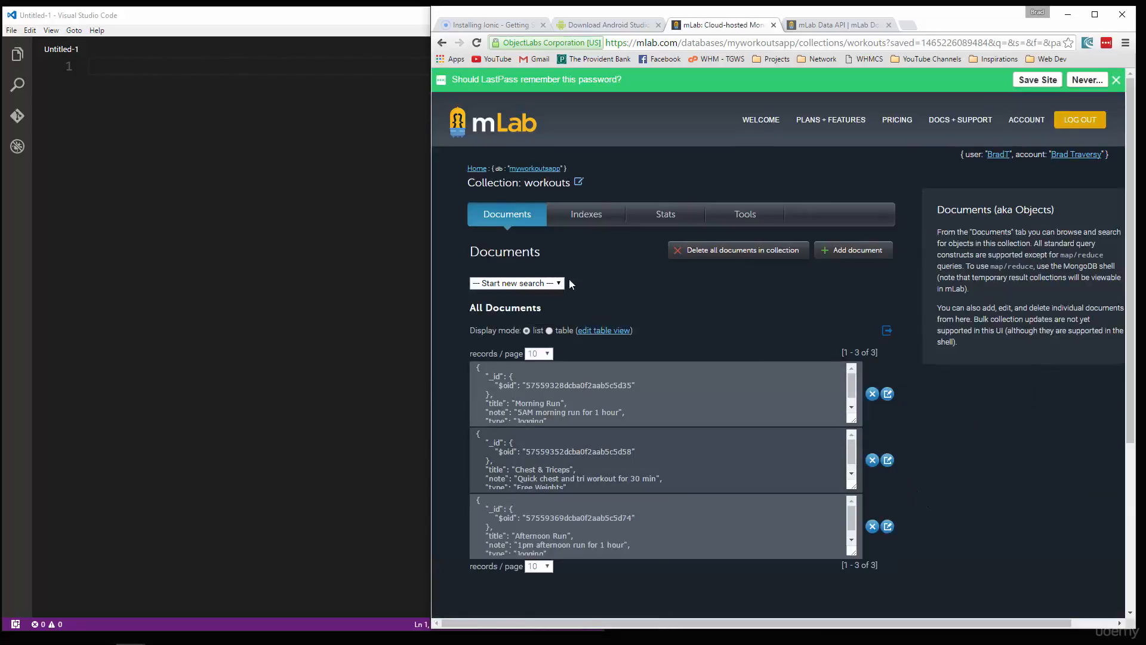
# Show the Installing Ionic docs page and select the ionic@beta package name.
pyautogui.click(488, 24)
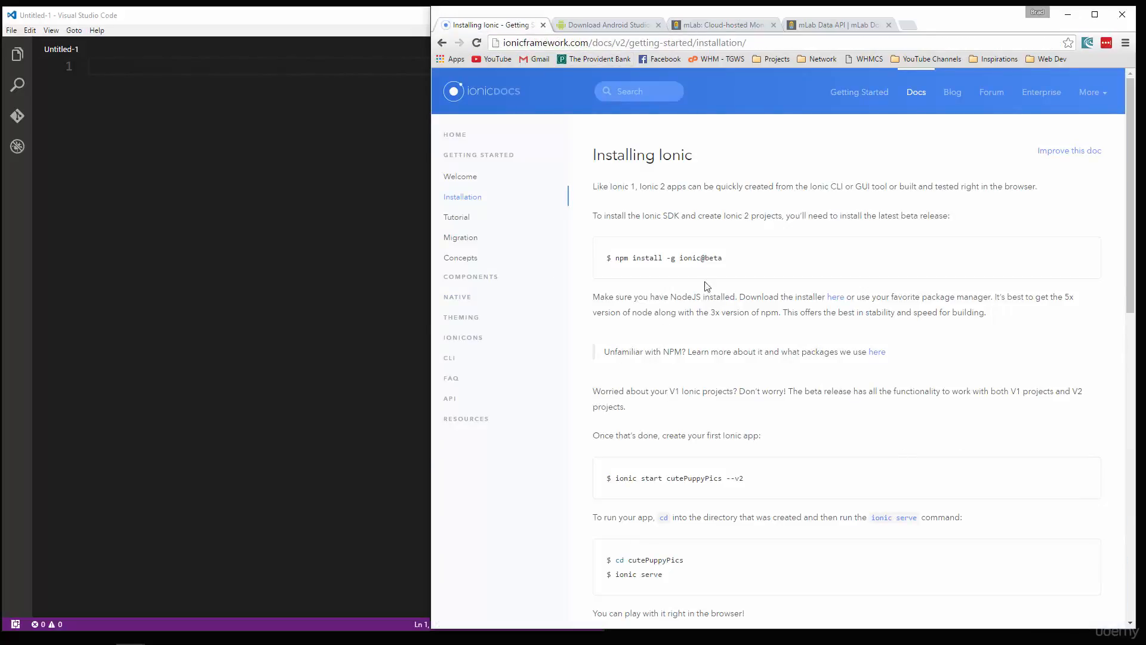
pyautogui.doubleClick(702, 260)
# Close the earlier Command Prompt window and bring up Windows search.
pyautogui.moveTo(427, 642)
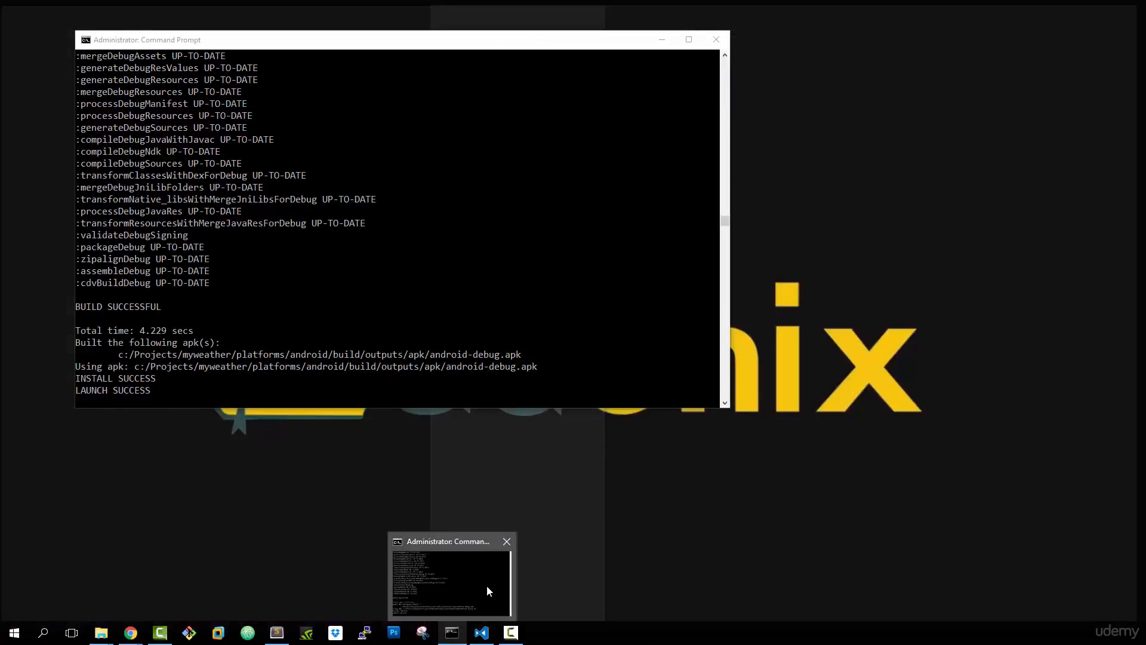
pyautogui.click(486, 585)
pyautogui.click(723, 39)
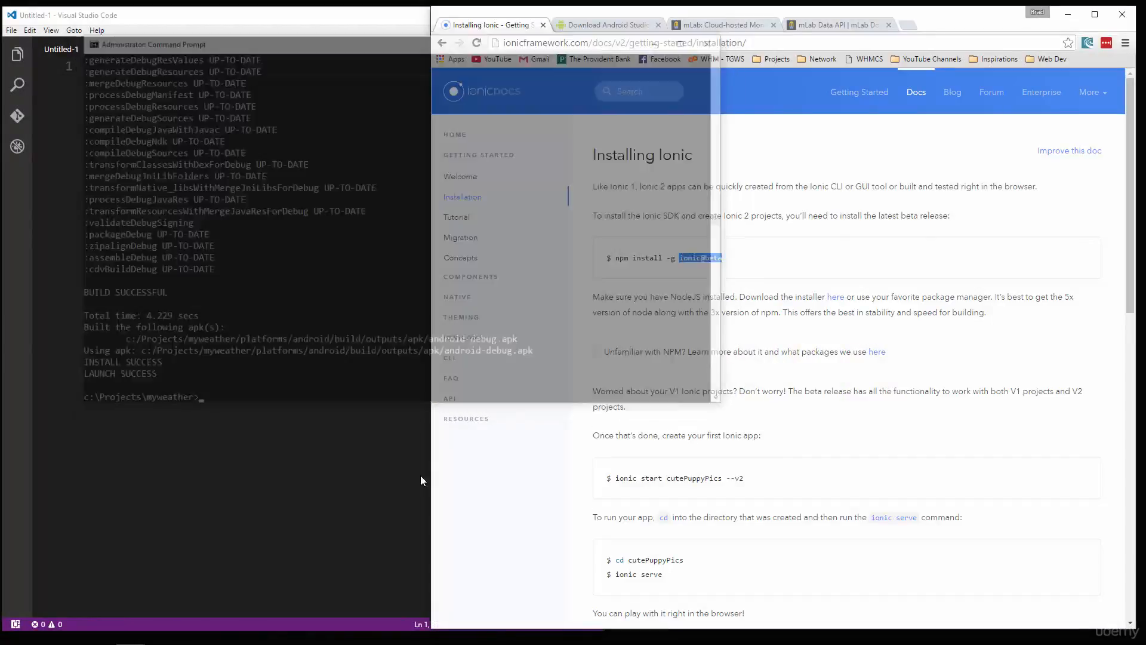
pyautogui.click(53, 638)
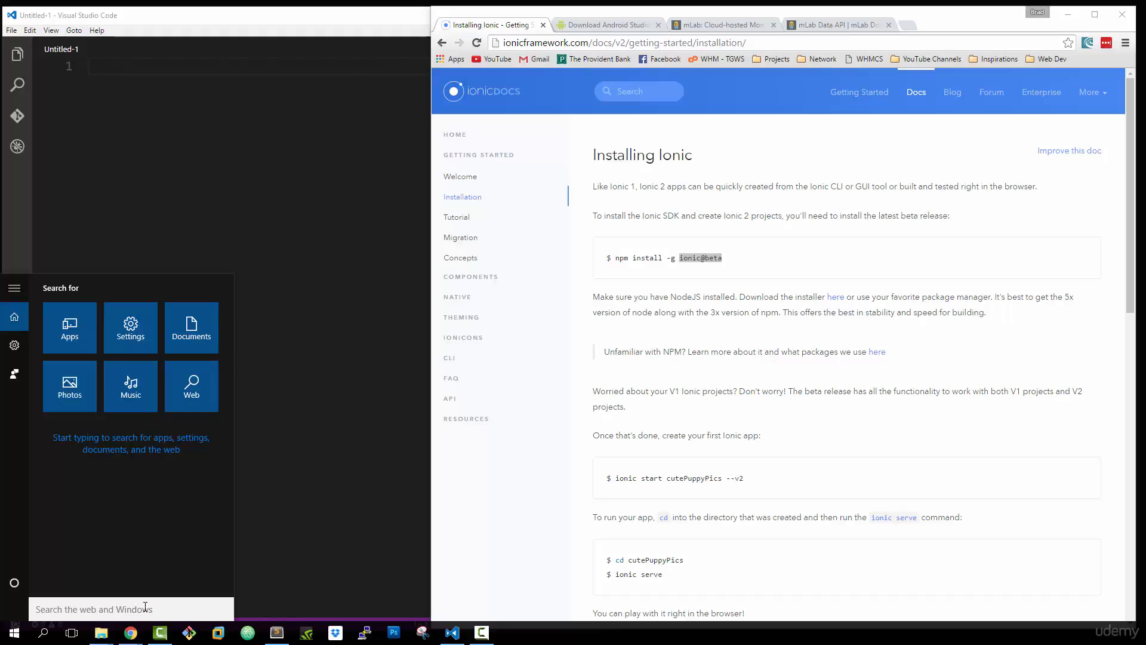
# Launch Command Prompt as administrator from a 'cmd' search.
pyautogui.write('cmd')
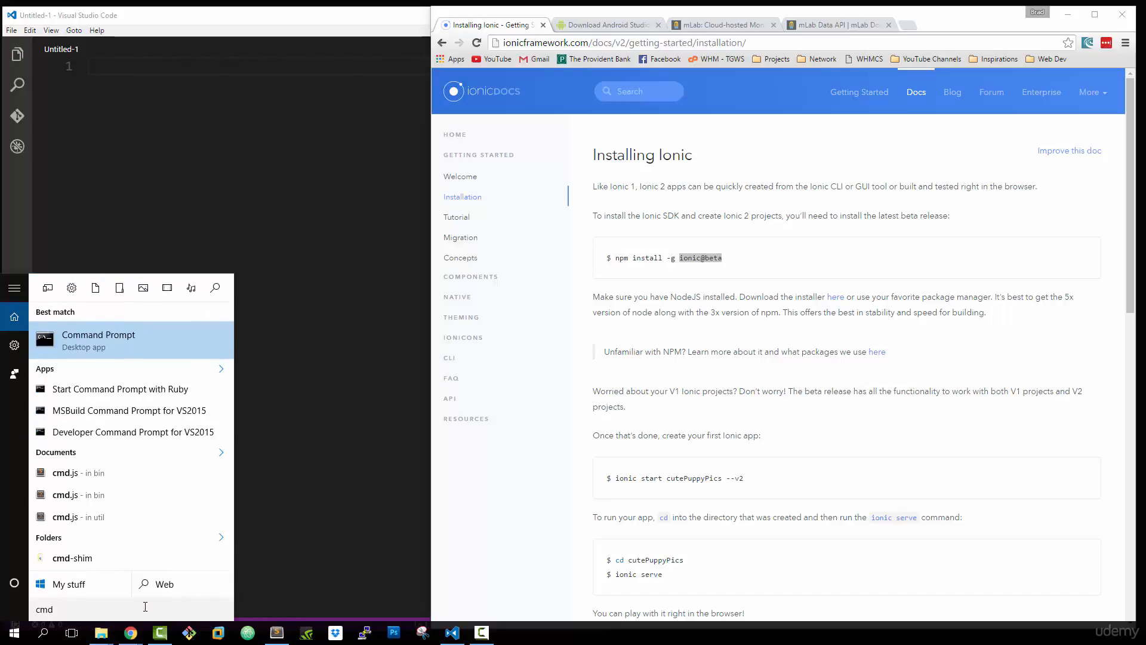
pyautogui.rightClick(140, 352)
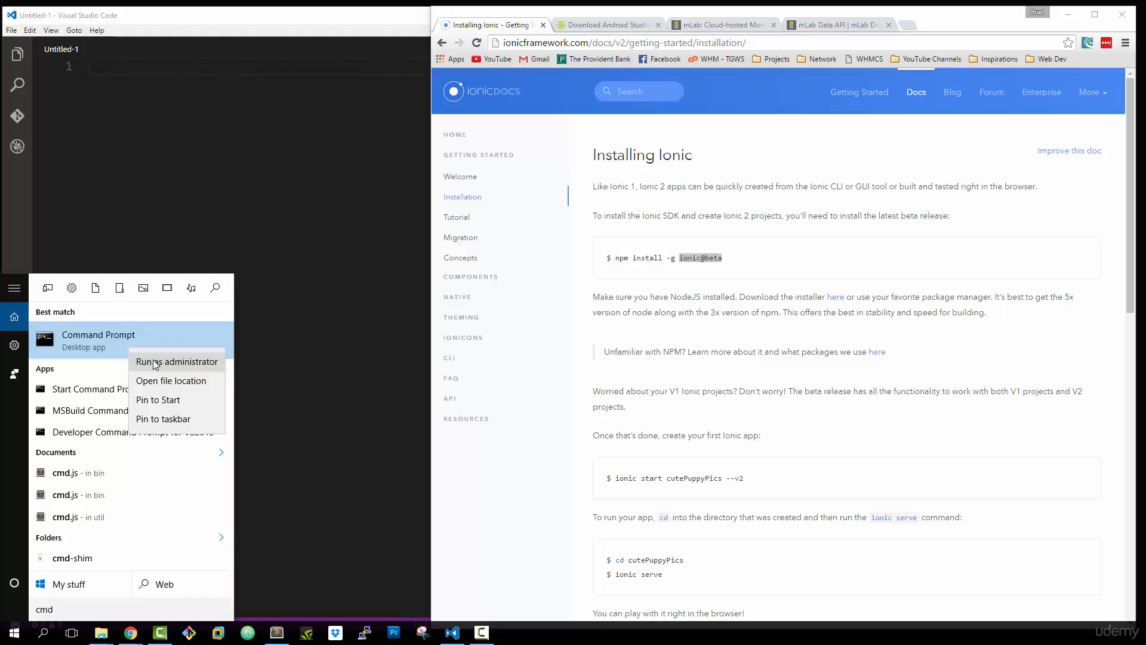
pyautogui.click(155, 363)
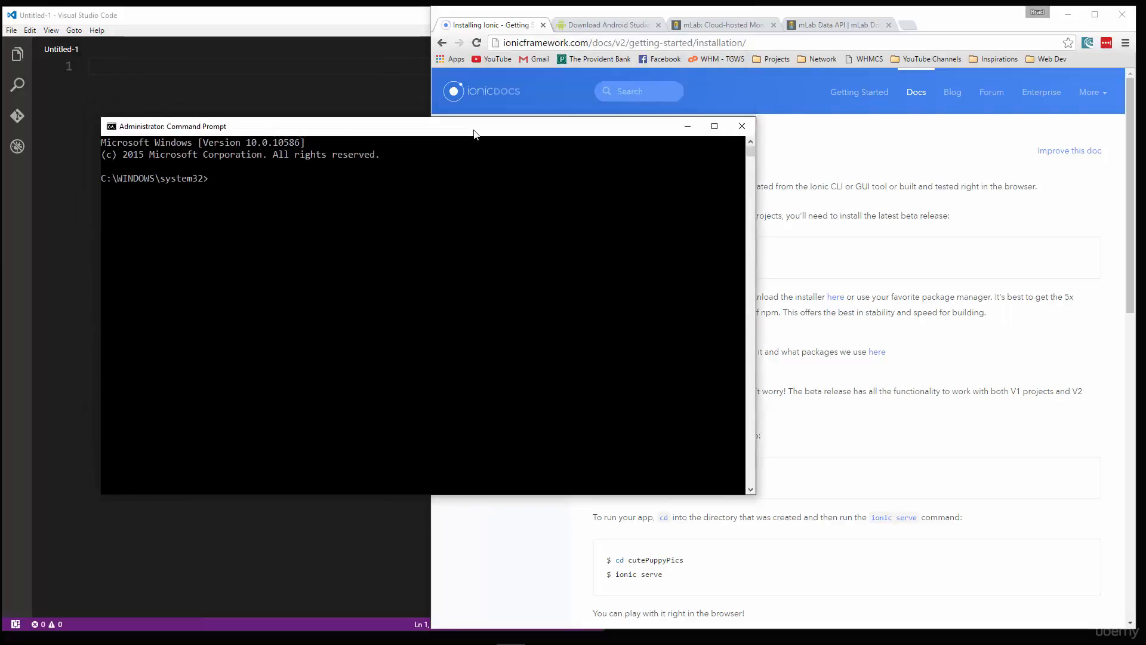
pyautogui.click(478, 286)
# Change directory through Users and the home folder to Desktop\a2_projects.
pyautogui.write('cd //')
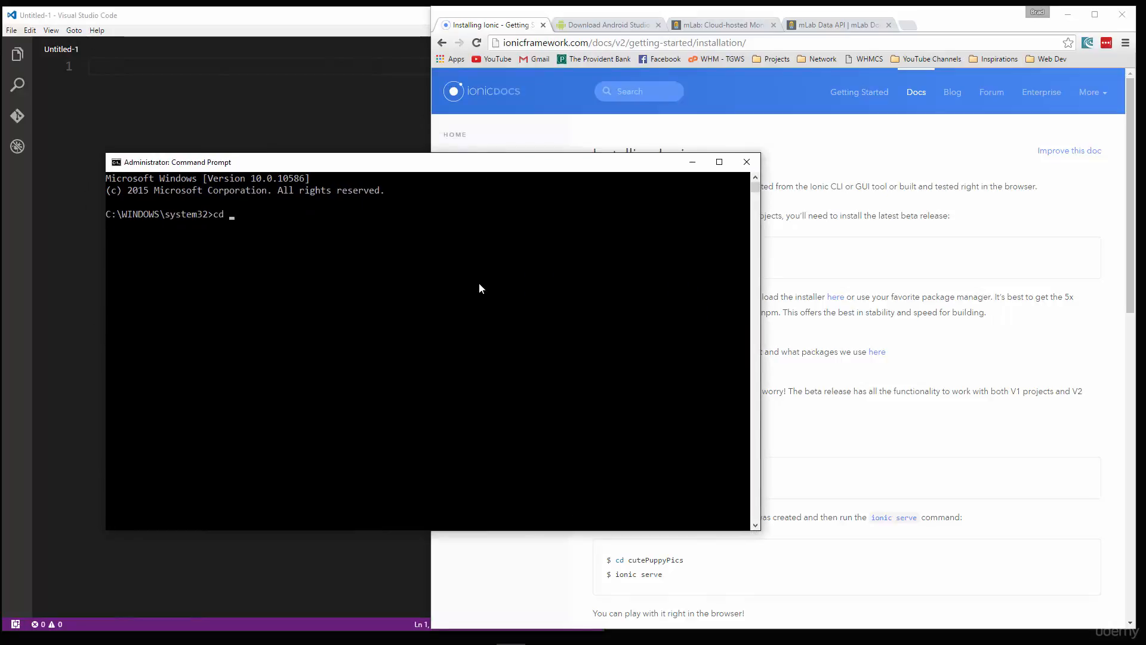
pyautogui.press('Return')
pyautogui.write('cd')
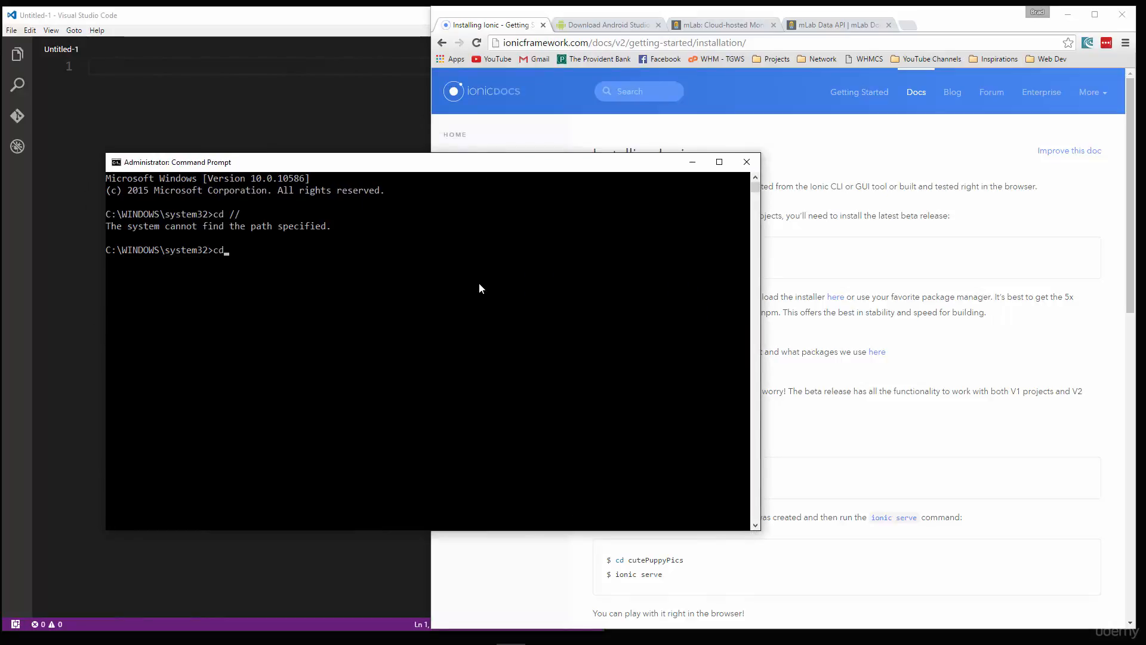
pyautogui.write(' ..')
pyautogui.press('Return')
pyautogui.write('cd ..')
pyautogui.press('Return')
pyautogui.write('cd user')
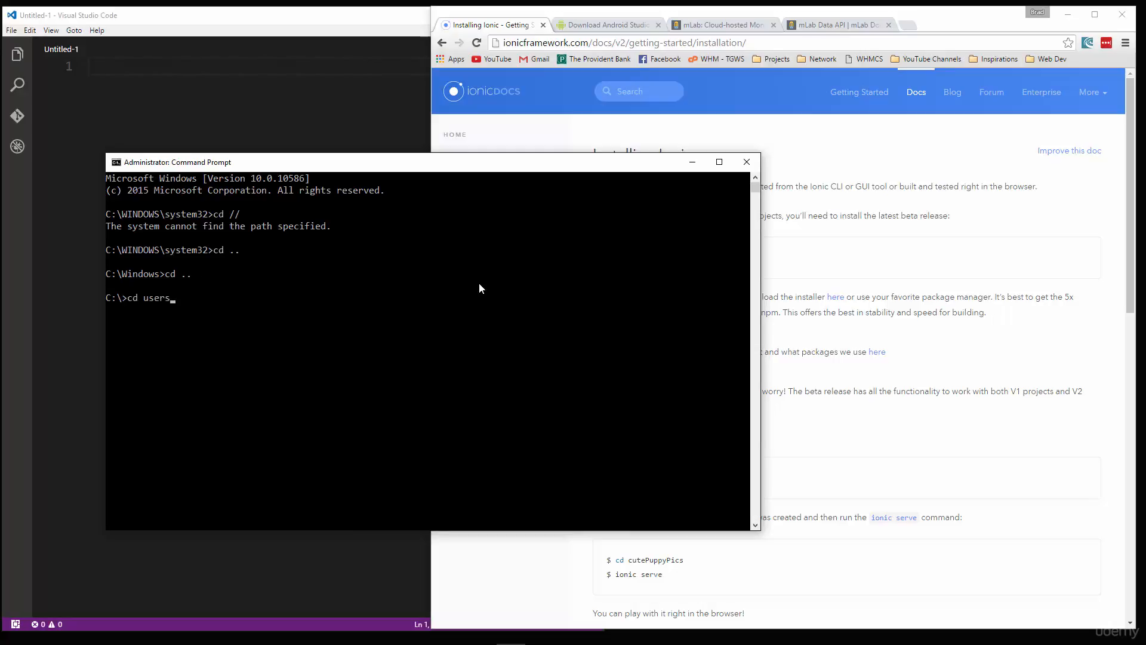
pyautogui.write('s')
pyautogui.press('Return')
pyautogui.write('cd Brad')
pyautogui.press('Return')
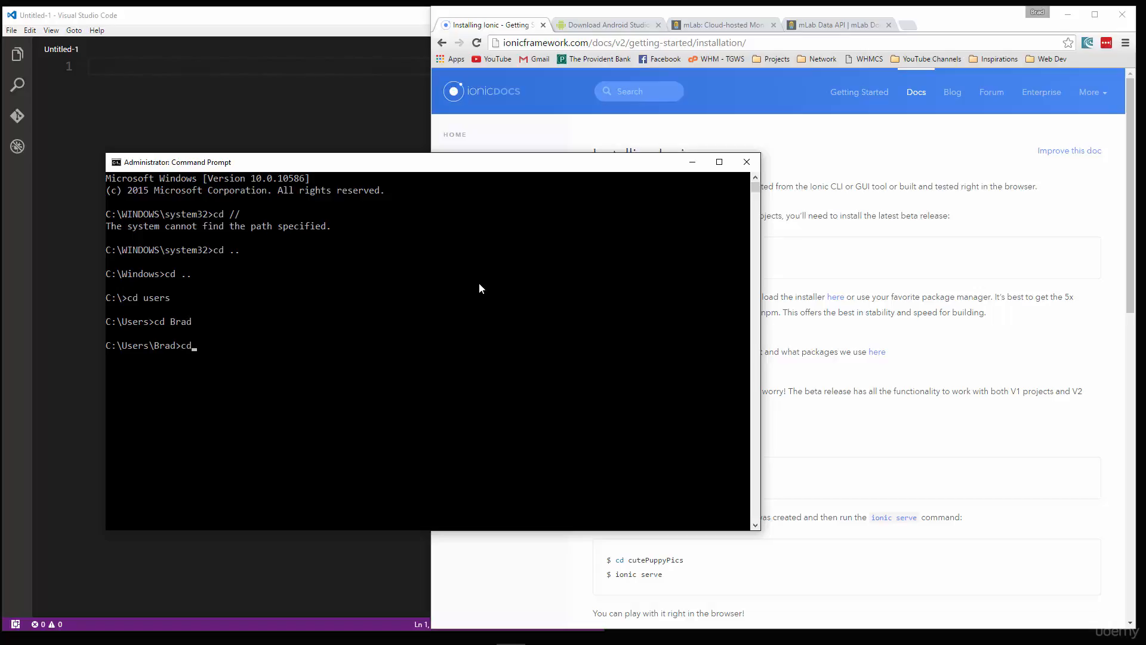
pyautogui.write('cd deskti')
pyautogui.press('BackSpace')
pyautogui.write('op')
pyautogui.press('Return')
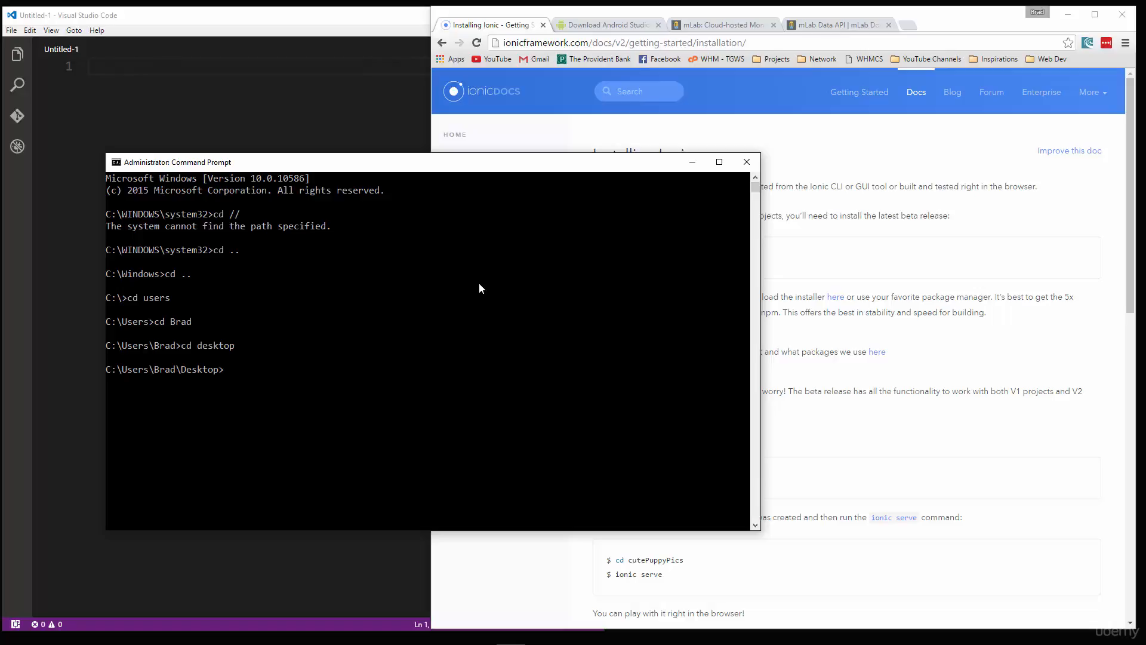
pyautogui.write('cd a2_projects')
pyautogui.press('Return')
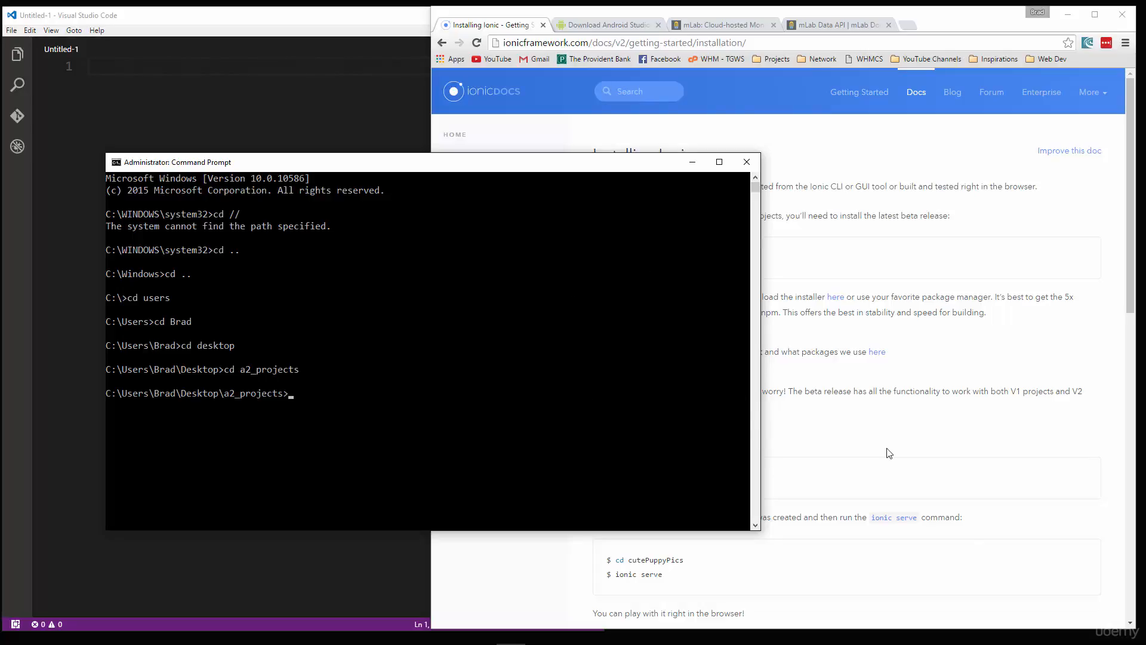
# Start the install command 'npm install -g' at the a2_projects prompt.
pyautogui.click(404, 428)
pyautogui.write('npm install')
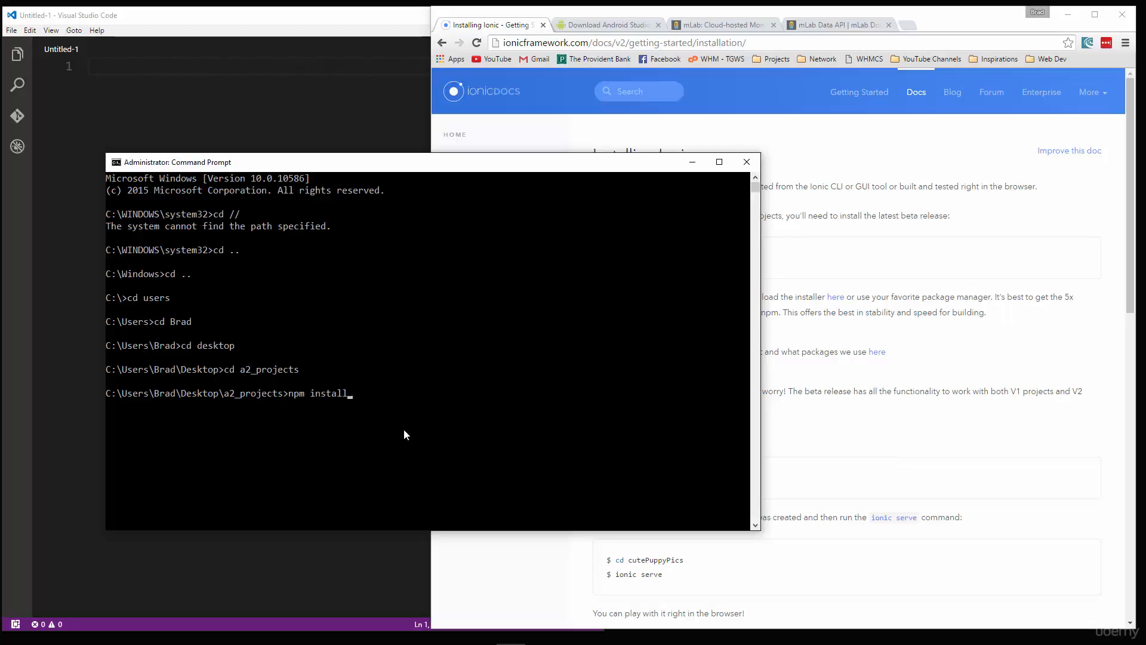
pyautogui.write(' -g ionic@beta')
pyautogui.click(854, 377)
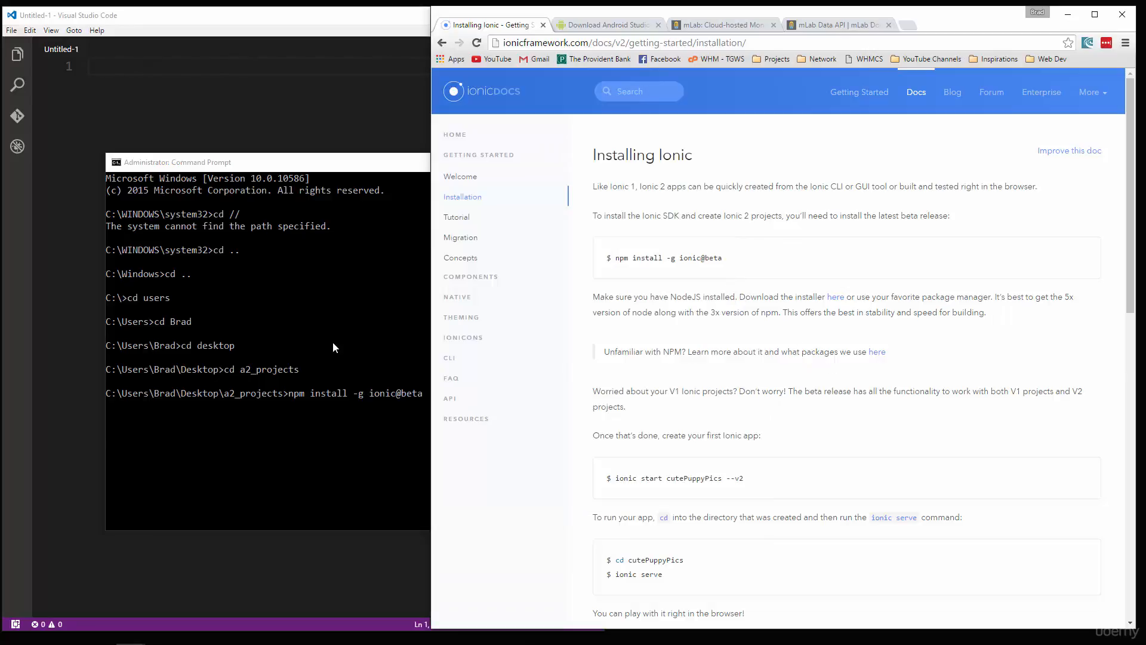
# Run 'npm install -g ionic@beta' to install the Ionic 2.0.0-beta.29 CLI globally.
pyautogui.click(332, 342)
pyautogui.click(446, 382)
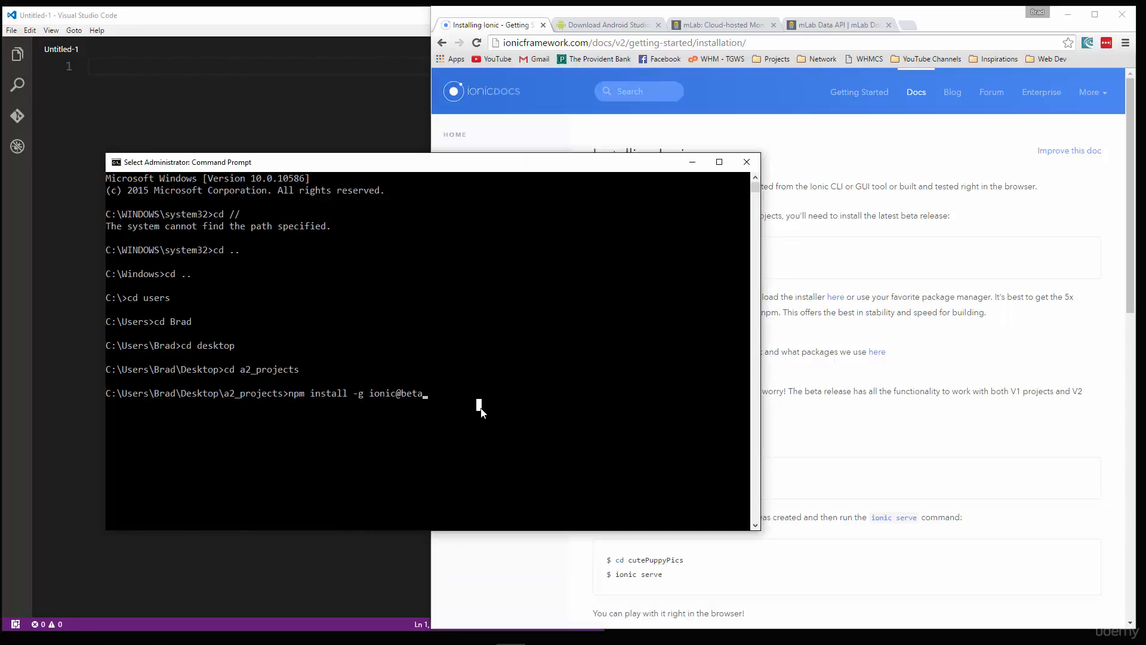
pyautogui.rightClick(483, 411)
pyautogui.click(476, 403)
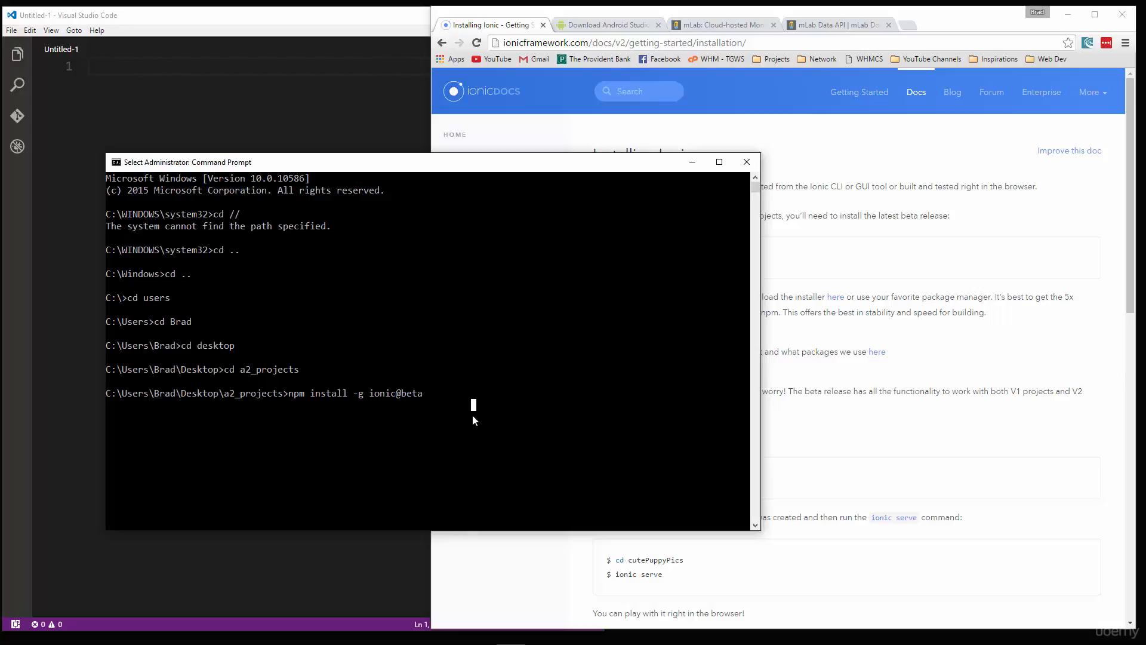
pyautogui.rightClick(432, 392)
pyautogui.press('Return')
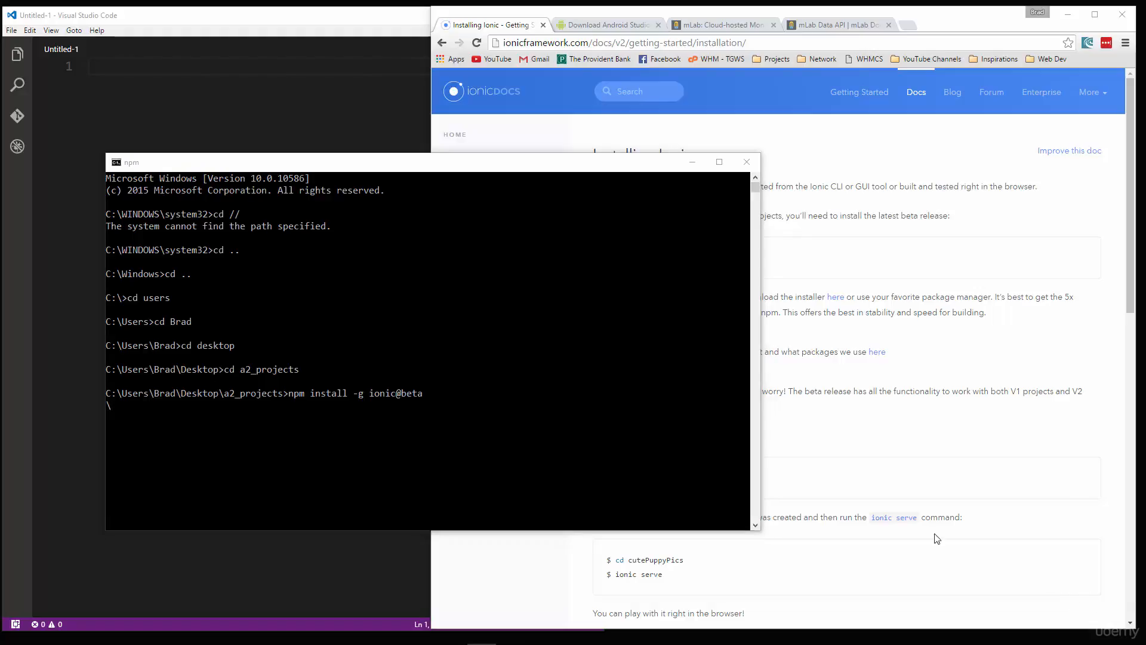
# Scroll the installation docs and highlight the --v2 flag of the start command.
pyautogui.click(1004, 449)
pyautogui.scroll(-4, 931, 454)
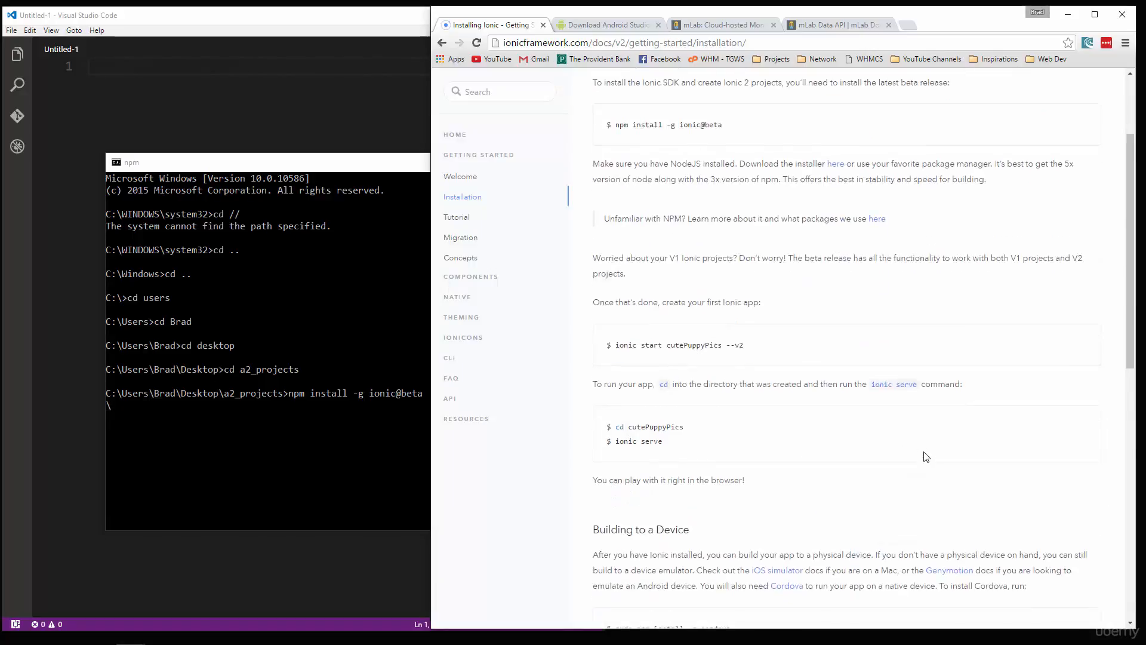
pyautogui.scroll(-1, 683, 212)
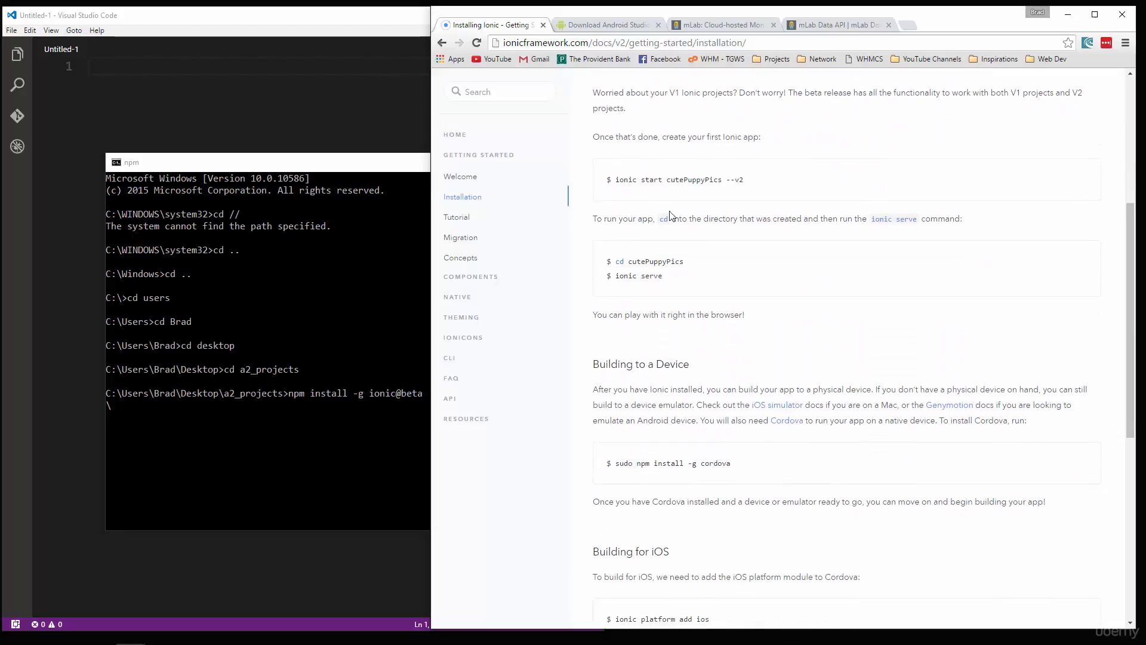
pyautogui.moveTo(615, 180); pyautogui.dragTo(726, 179)
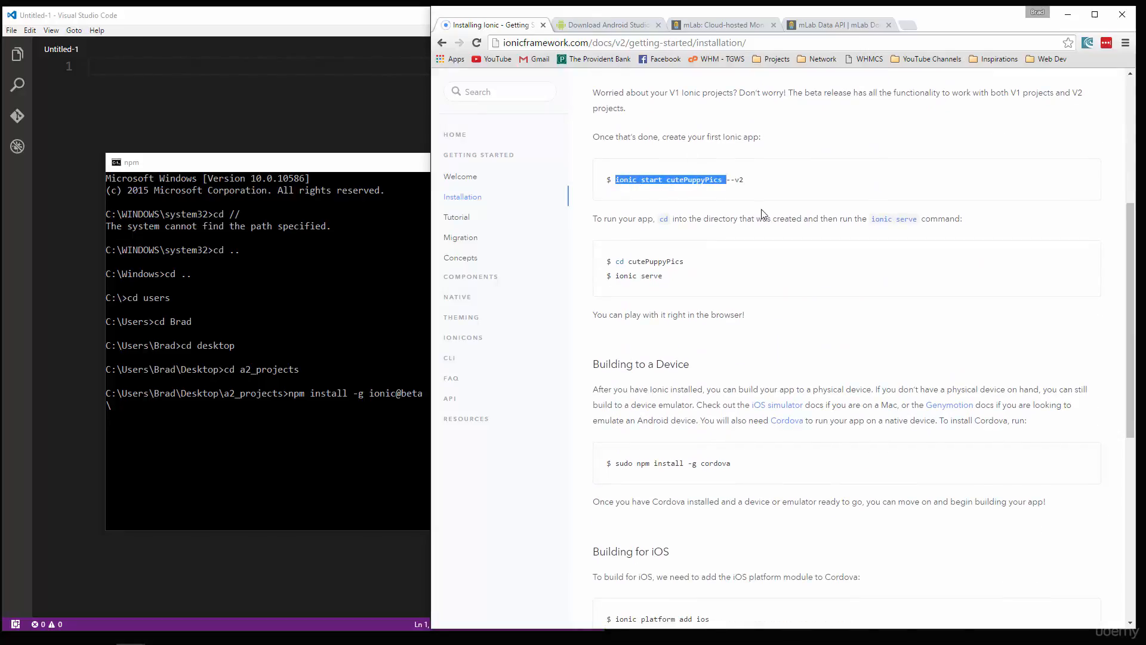
pyautogui.moveTo(753, 203); pyautogui.dragTo(727, 181)
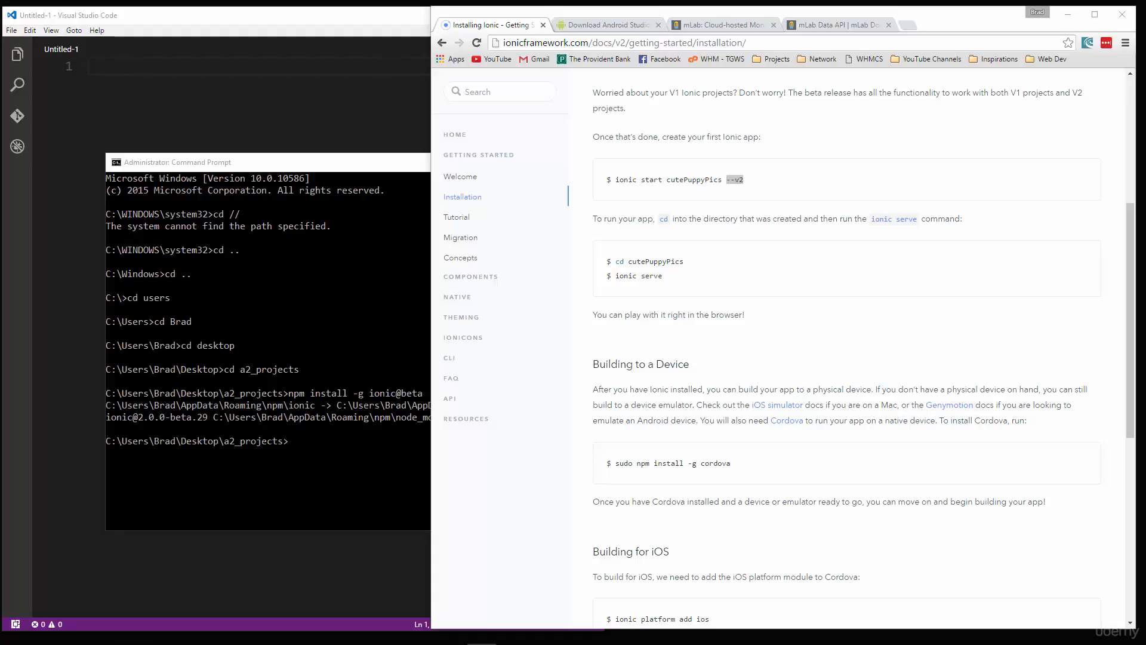
pyautogui.click(365, 487)
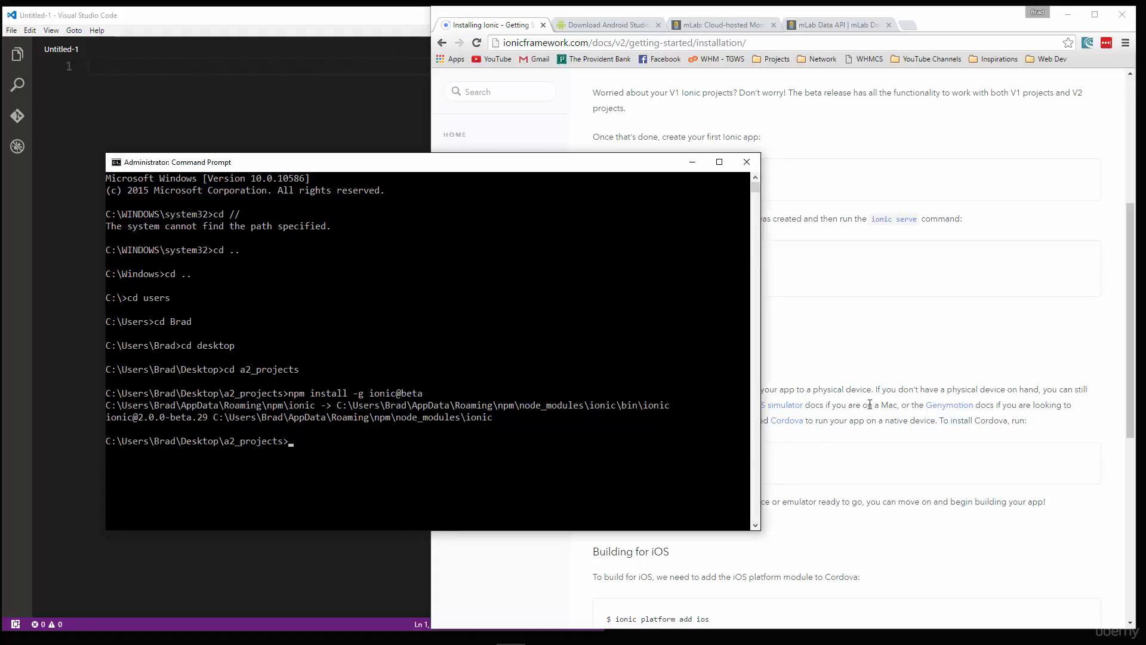
# Run 'ionic start myworkouts --v2' to generate the Ionic 2 tabs app in a2_projects.
pyautogui.click(994, 352)
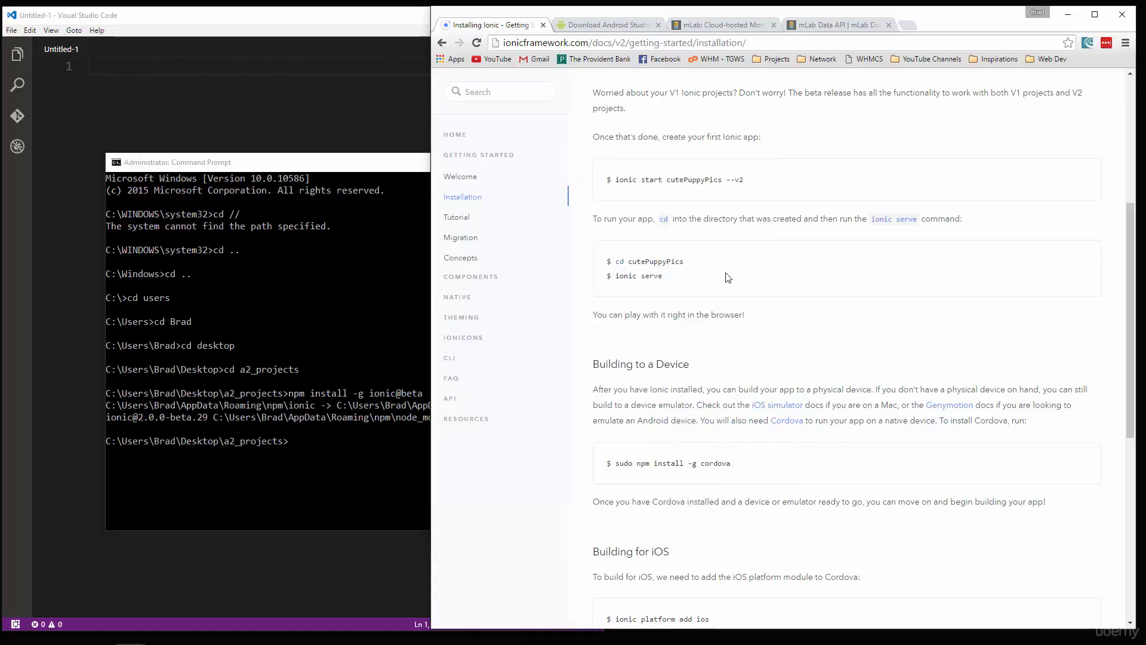
pyautogui.click(349, 435)
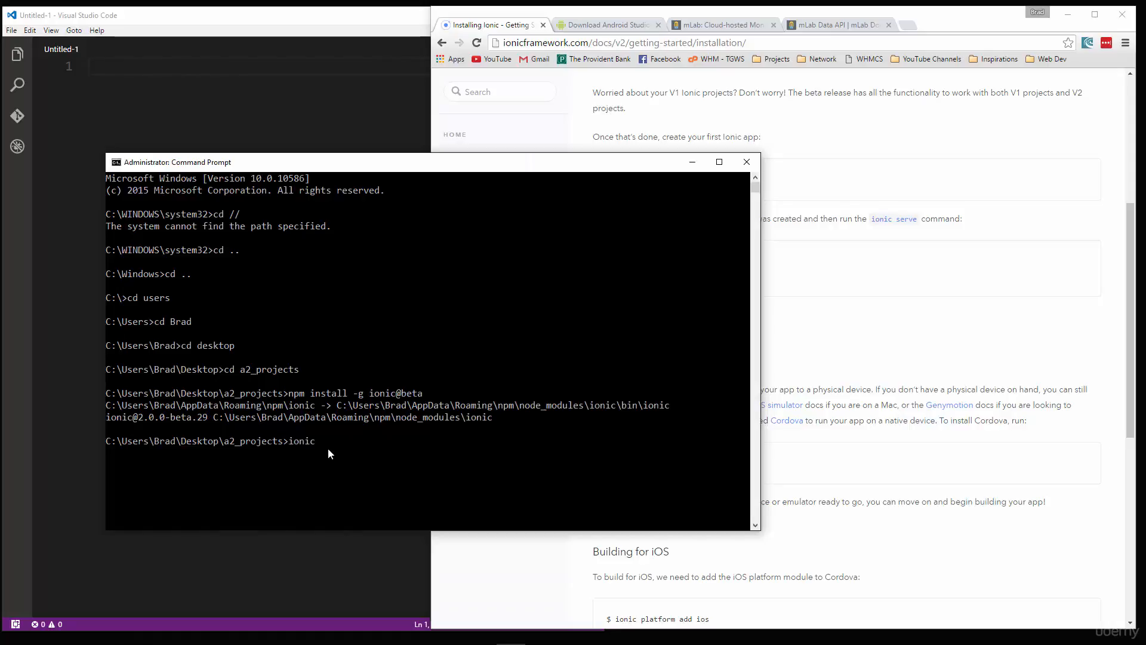
pyautogui.write('ionic start myworkouts')
pyautogui.click(872, 404)
pyautogui.click(302, 430)
pyautogui.click(410, 442)
pyautogui.write('--v2')
pyautogui.press('Return')
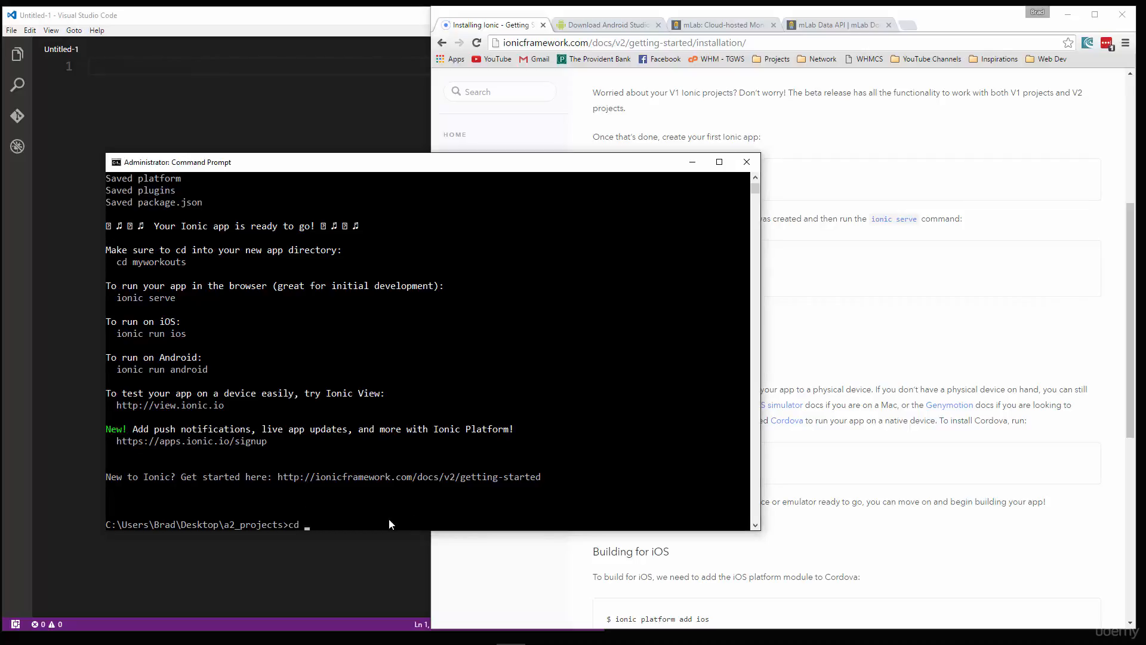
# Enter the myworkouts folder and run 'ionic serve' to host it at localhost:8100.
pyautogui.write('myworkout')
pyautogui.write('s')
pyautogui.press('Return')
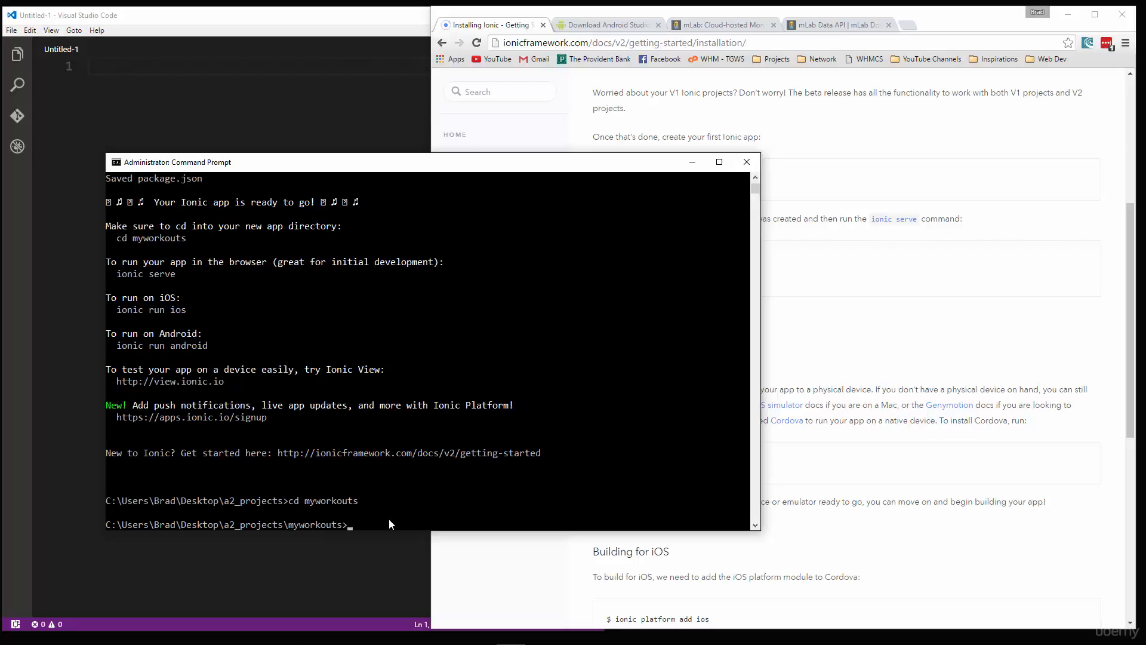
pyautogui.write('ionic serve')
pyautogui.press('Return')
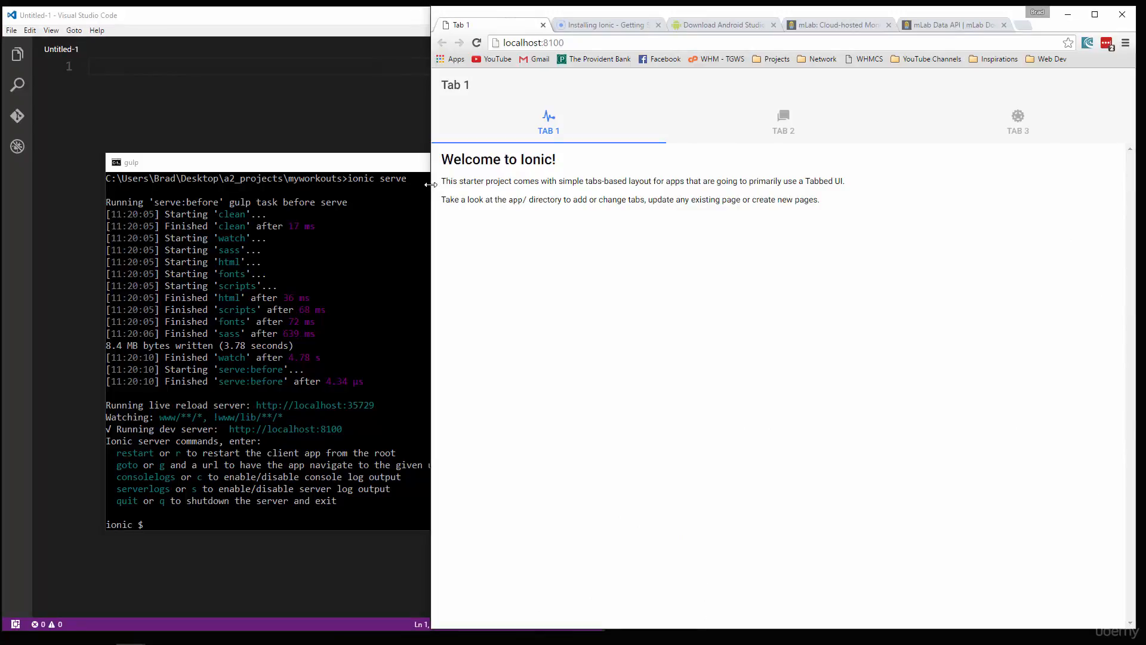
# Narrow Chrome to phone width and visit Tab 2, Tab 3, Tab 2, then Tab 1.
pyautogui.moveTo(429, 184); pyautogui.dragTo(877, 190)
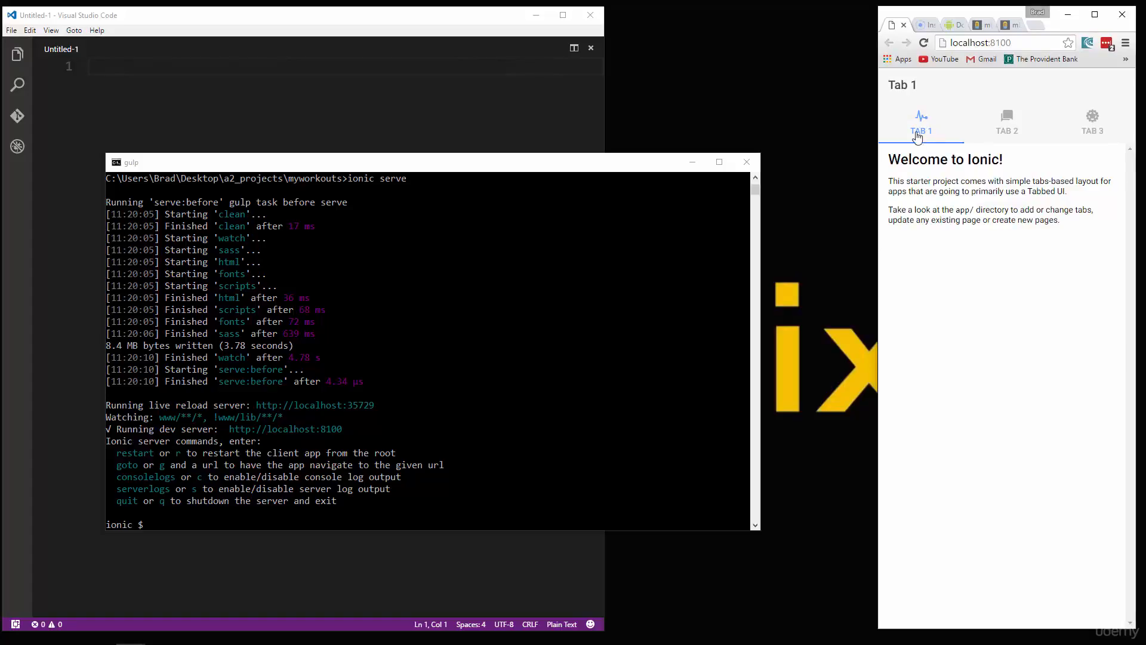
pyautogui.click(1005, 127)
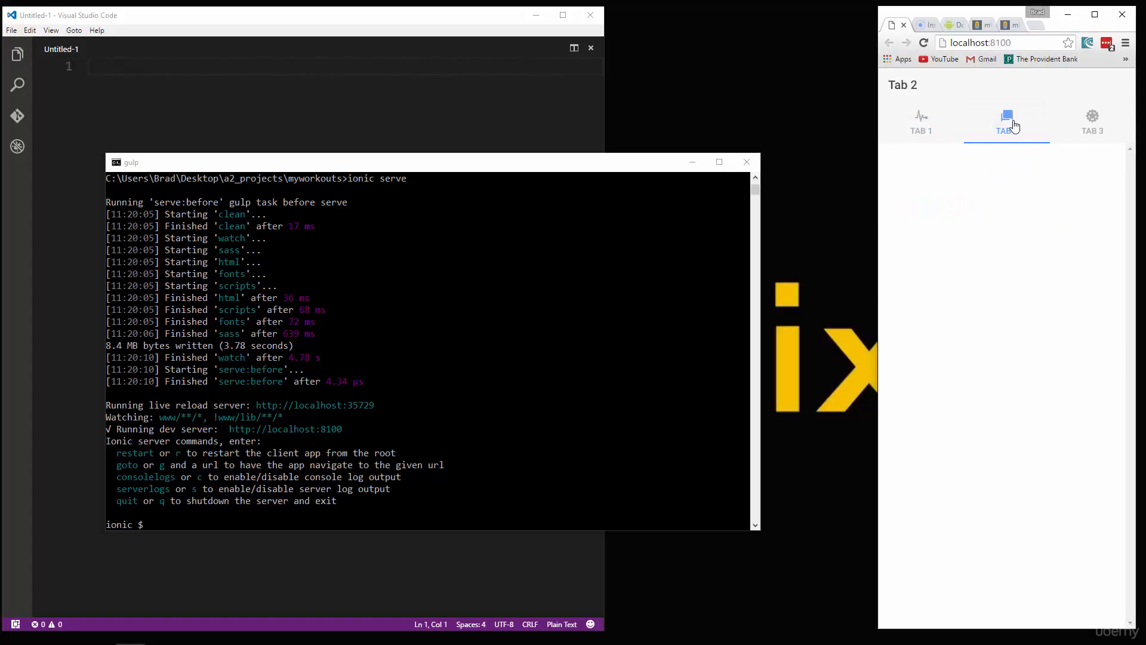
pyautogui.click(1093, 124)
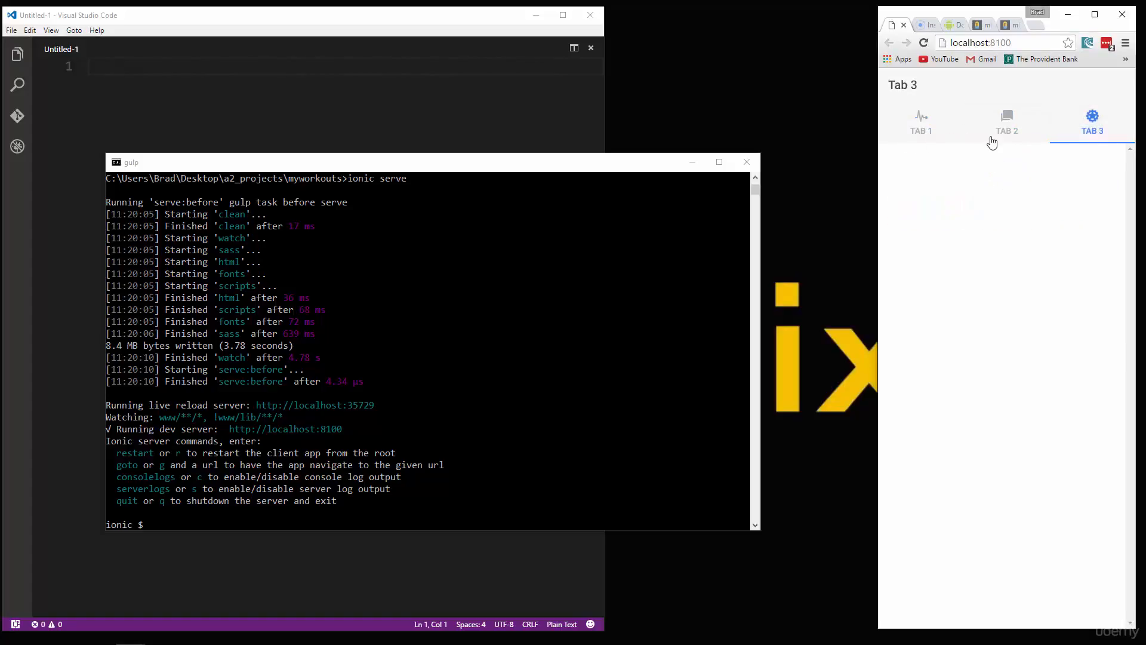
pyautogui.click(992, 138)
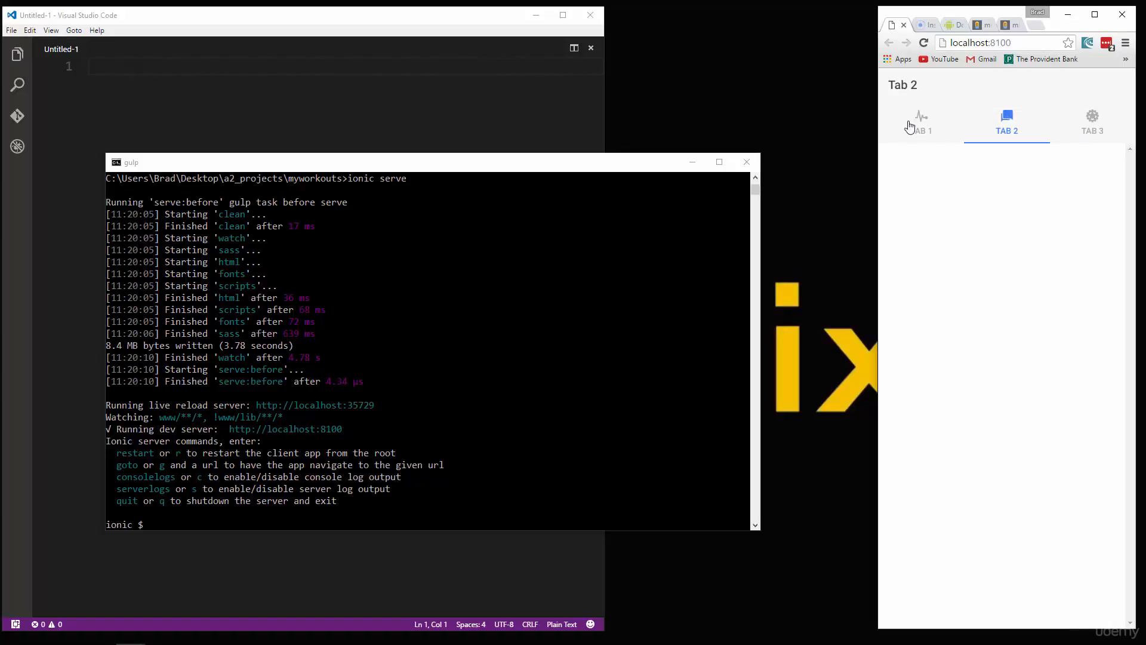
pyautogui.click(911, 125)
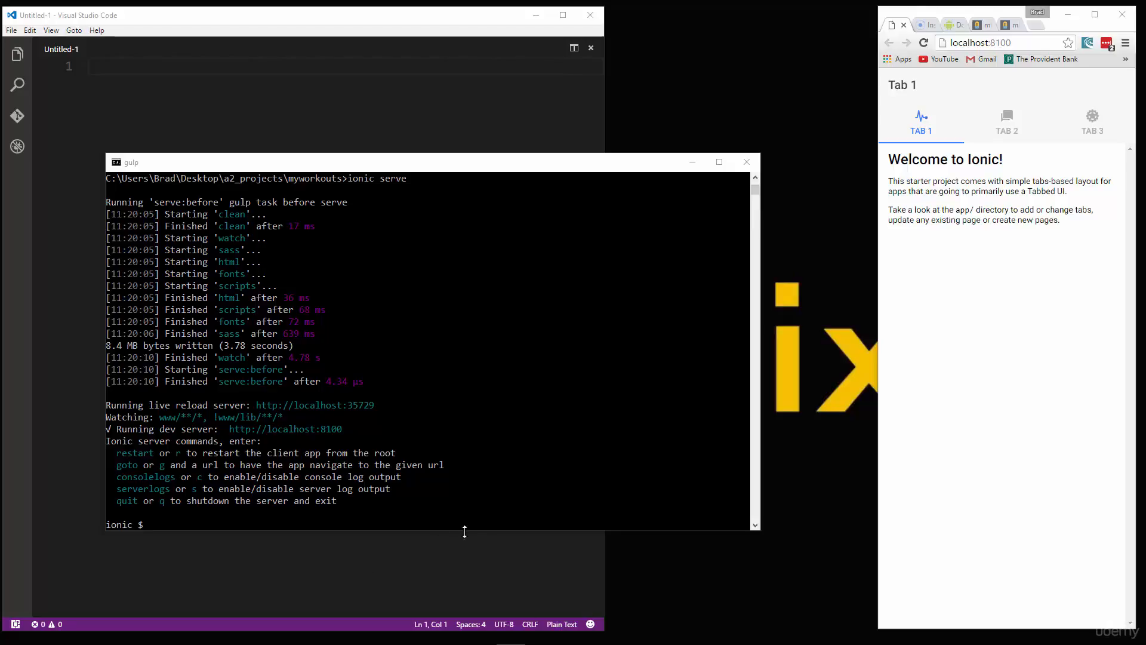
# Quit the running Ionic dev server with q.
pyautogui.click(437, 514)
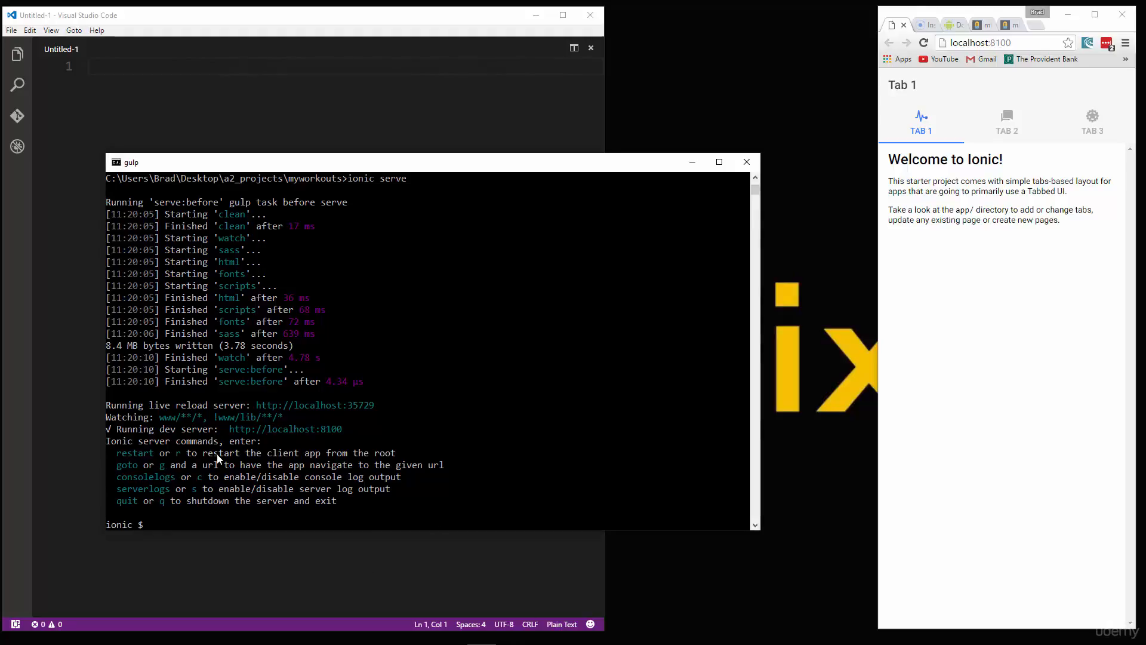
pyautogui.write('q')
pyautogui.press('Return')
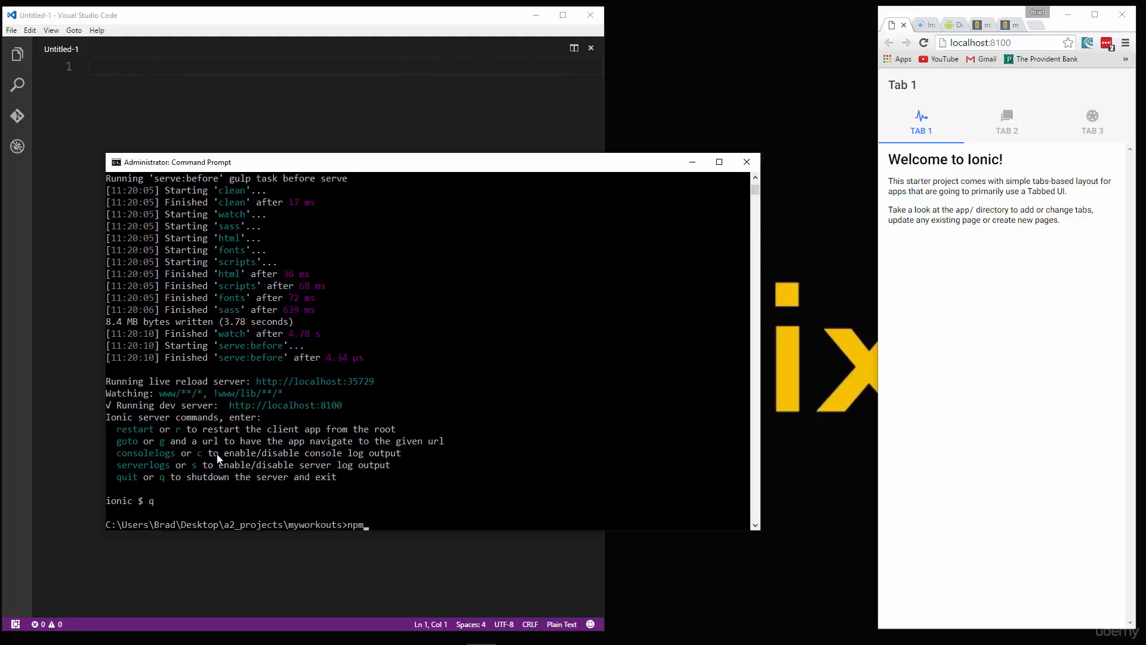
# Run 'npm install -g cordova' to install Cordova globally.
pyautogui.write('npm install -g cordova')
pyautogui.press('Return')
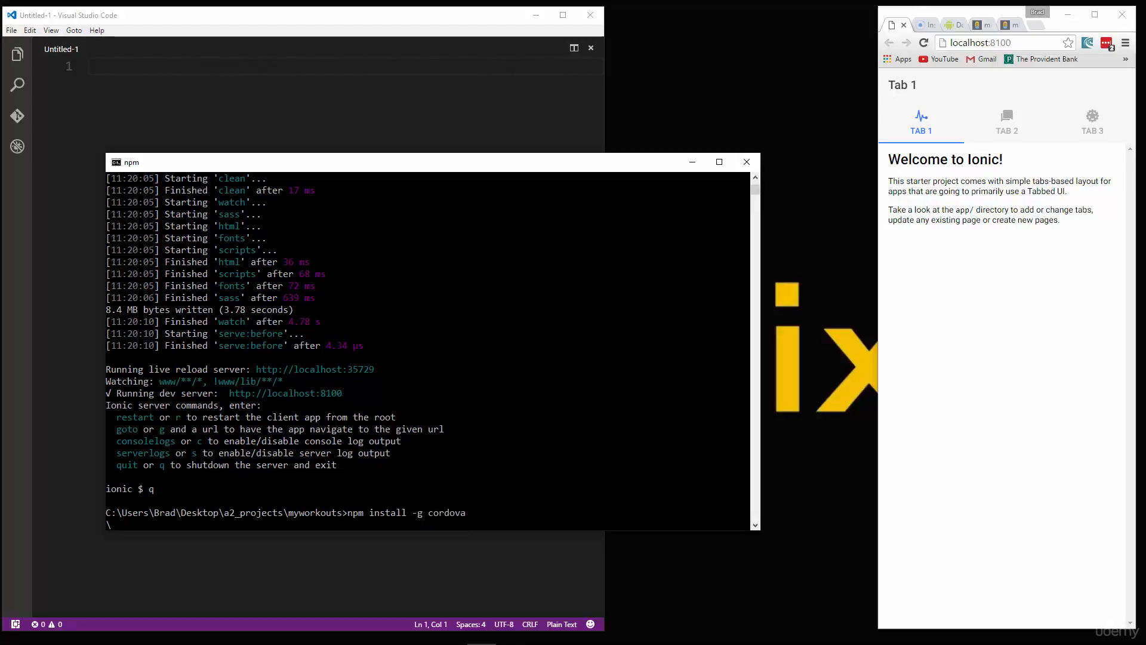
pyautogui.click(924, 29)
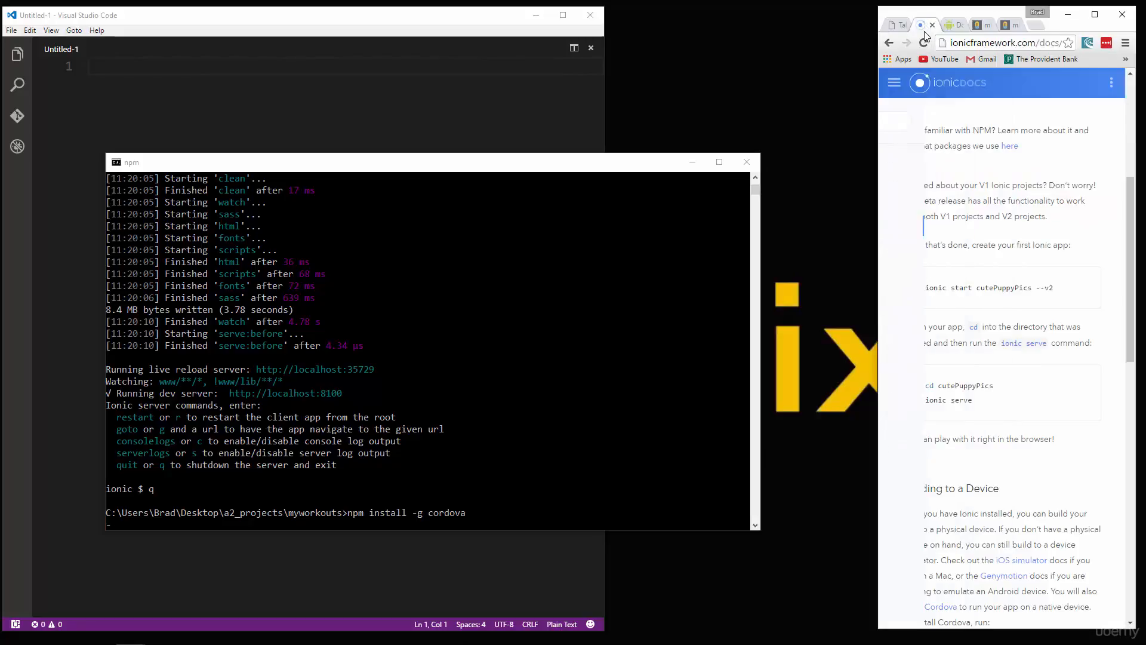
# Pull the docs into their own window and point out the sudo prefix on the Cordova command.
pyautogui.moveTo(924, 32); pyautogui.dragTo(665, 31)
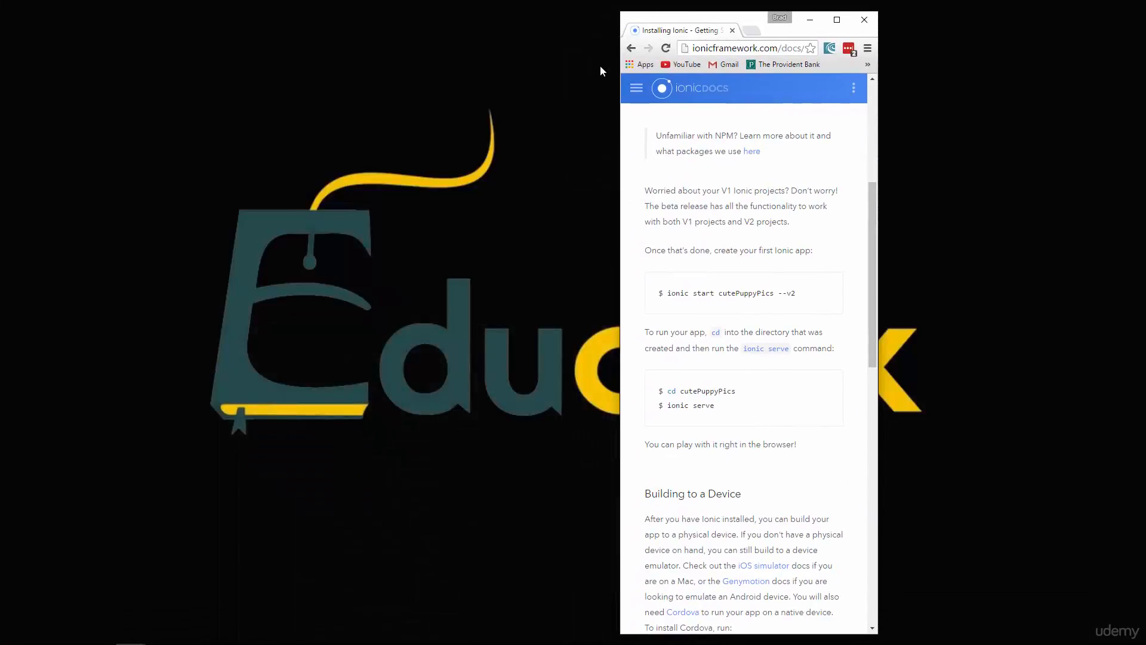
pyautogui.moveTo(621, 74); pyautogui.dragTo(58, 85)
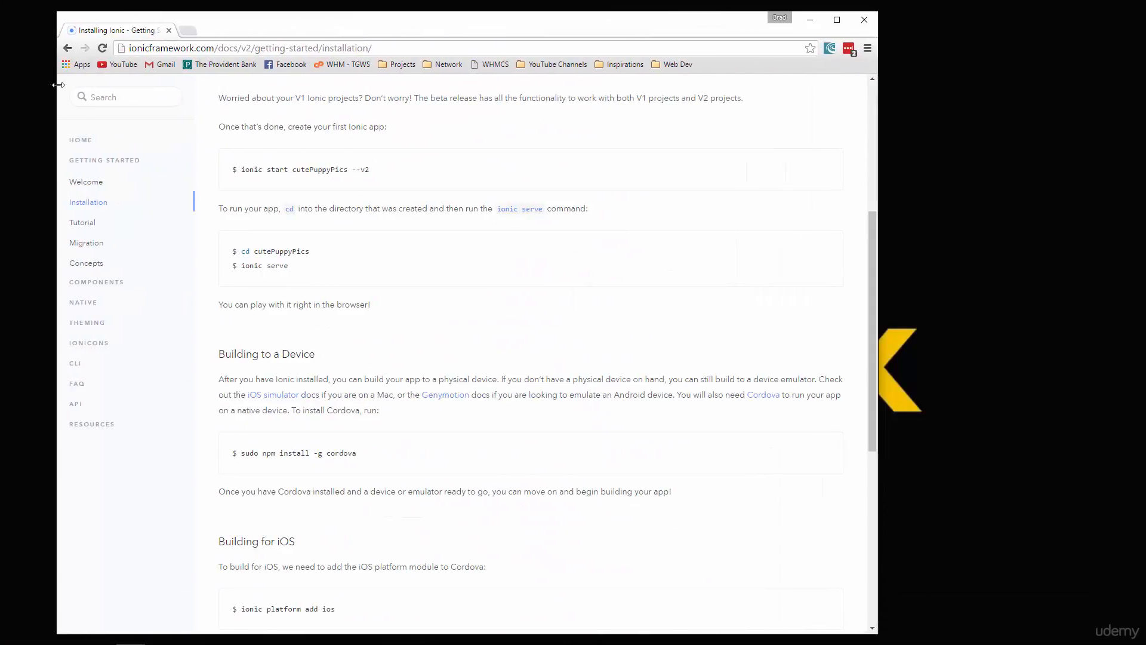
pyautogui.scroll(-3, 232, 220)
pyautogui.scroll(-1, 236, 217)
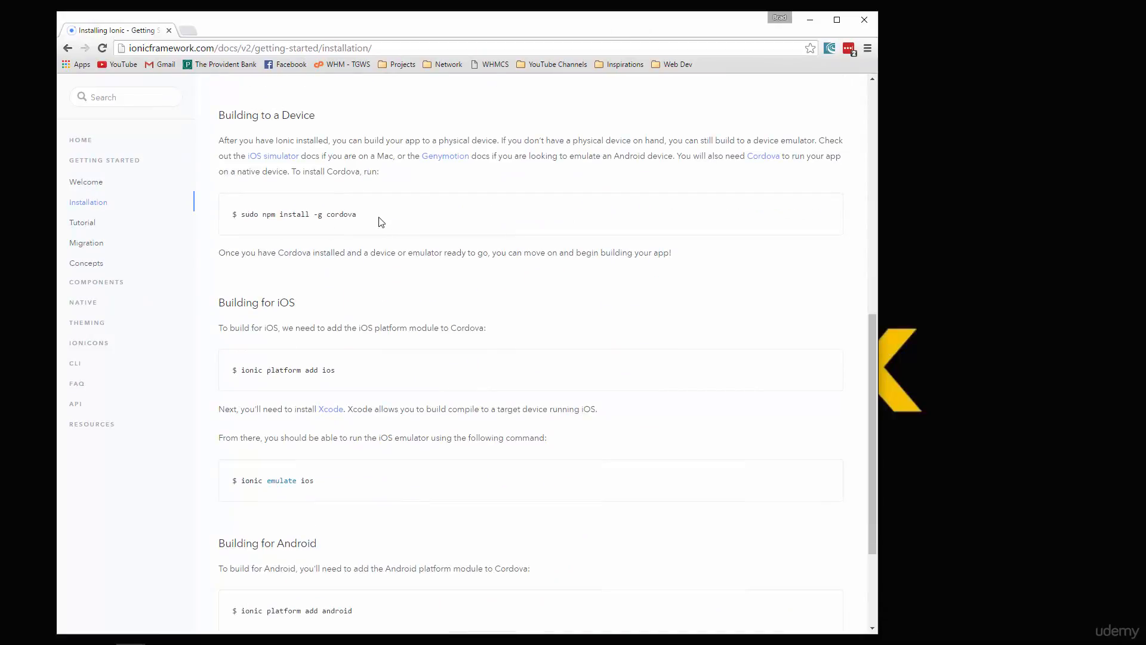
pyautogui.moveTo(382, 216); pyautogui.dragTo(231, 213)
pyautogui.moveTo(399, 34); pyautogui.dragTo(648, 46)
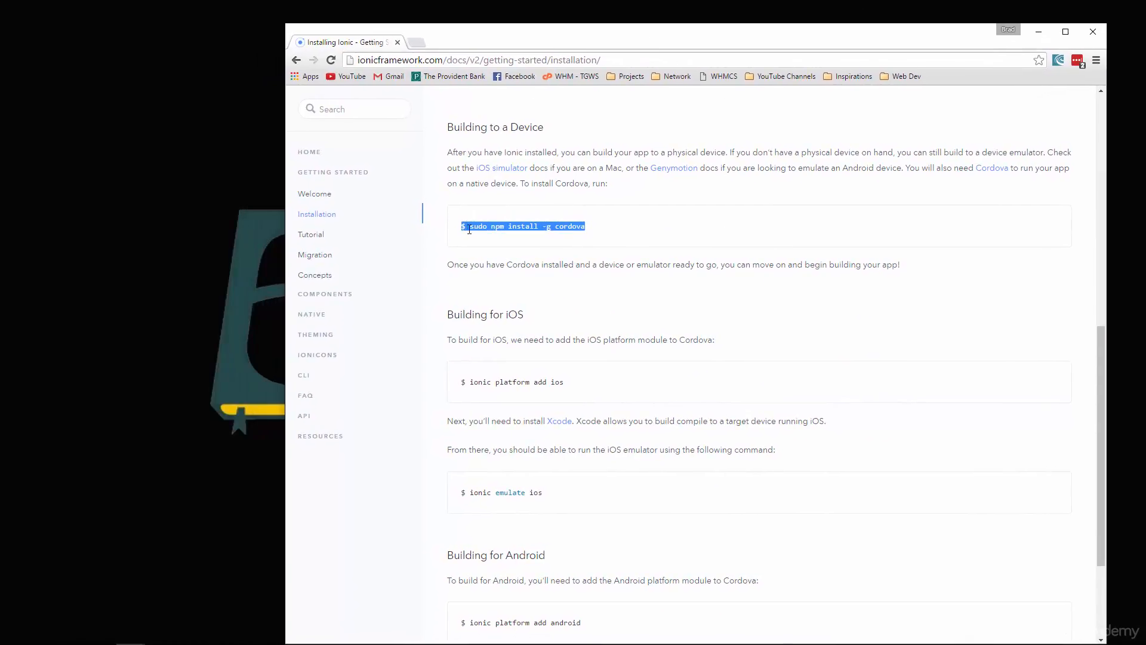
pyautogui.click(487, 226)
pyautogui.doubleClick(480, 225)
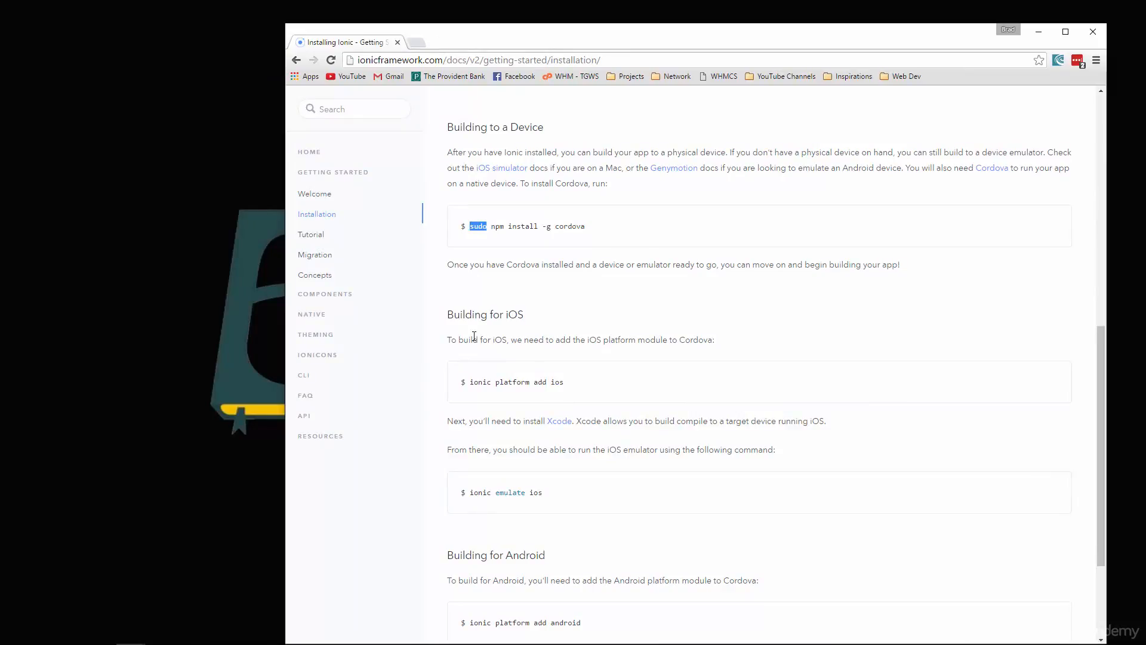
pyautogui.click(637, 290)
# Mark the 'ionic platform add ios' and 'ionic platform add android' commands.
pyautogui.scroll(-3, 636, 292)
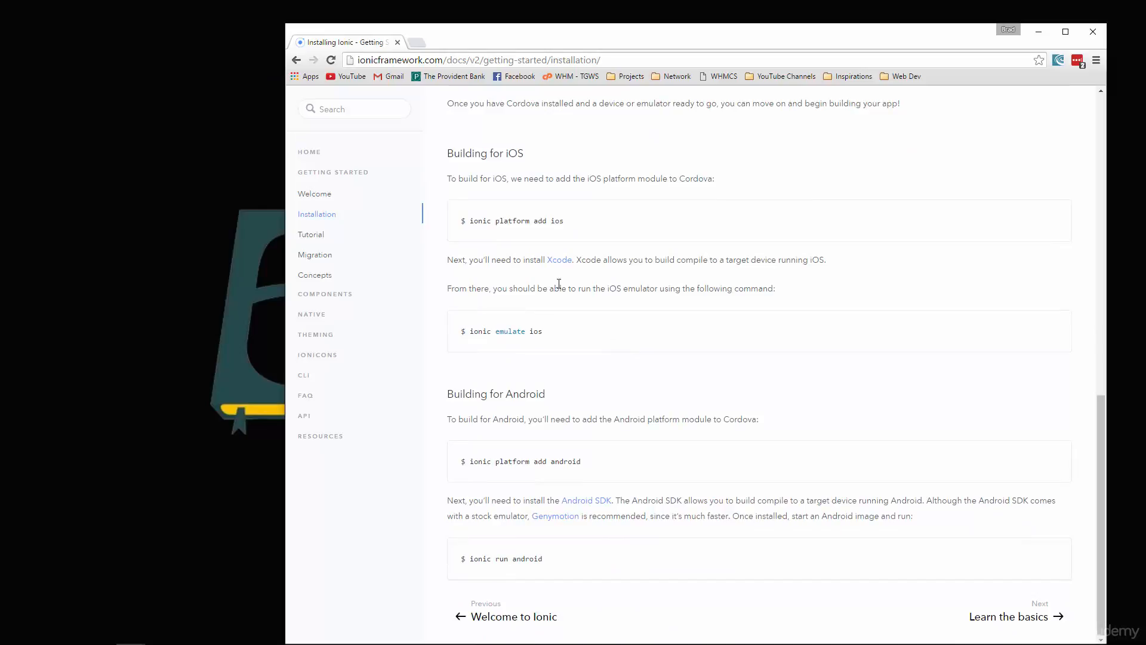
pyautogui.doubleClick(558, 221)
pyautogui.moveTo(542, 223); pyautogui.dragTo(534, 221)
pyautogui.moveTo(586, 461); pyautogui.dragTo(466, 462)
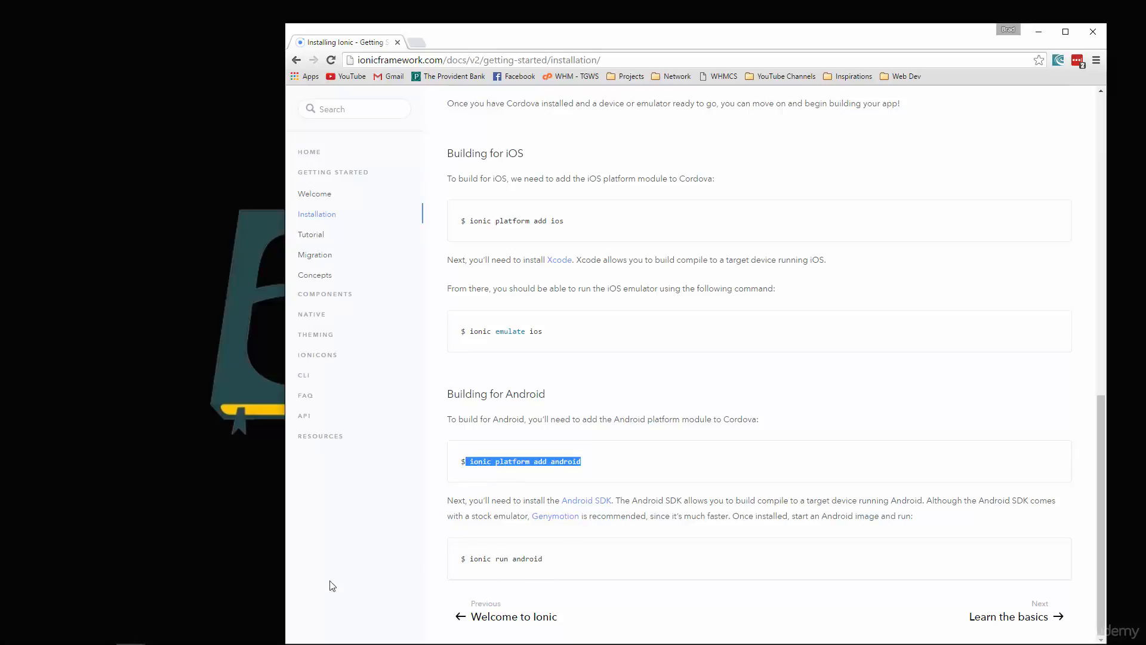
pyautogui.moveTo(274, 642)
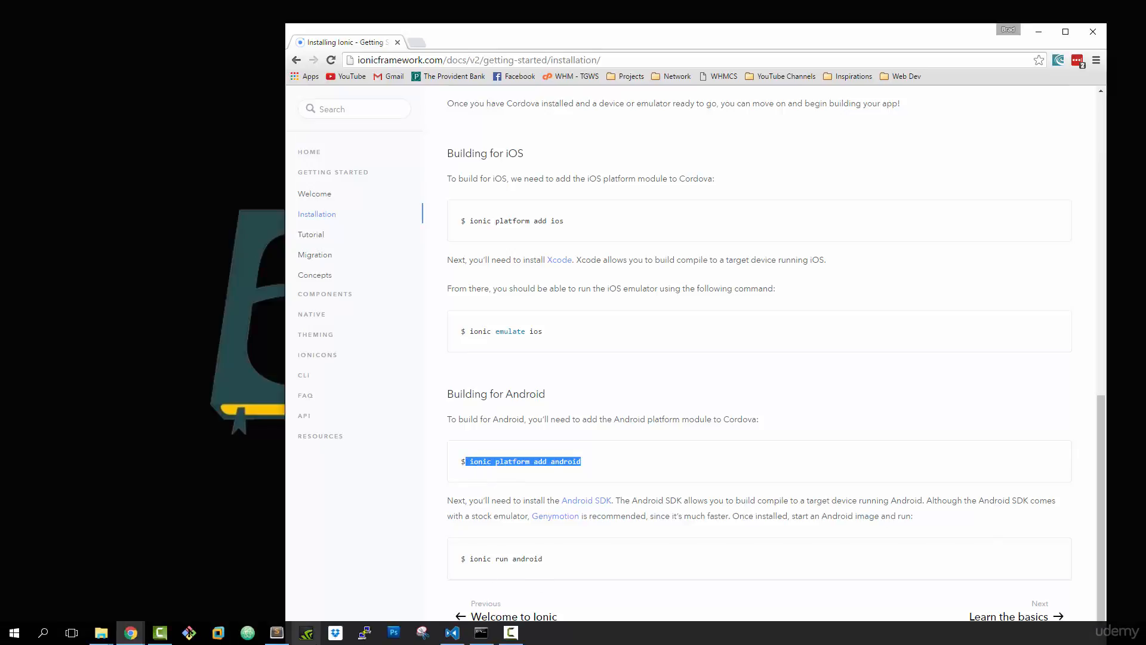
# Type 'ionic platform add android' at the myworkouts prompt.
pyautogui.click(481, 633)
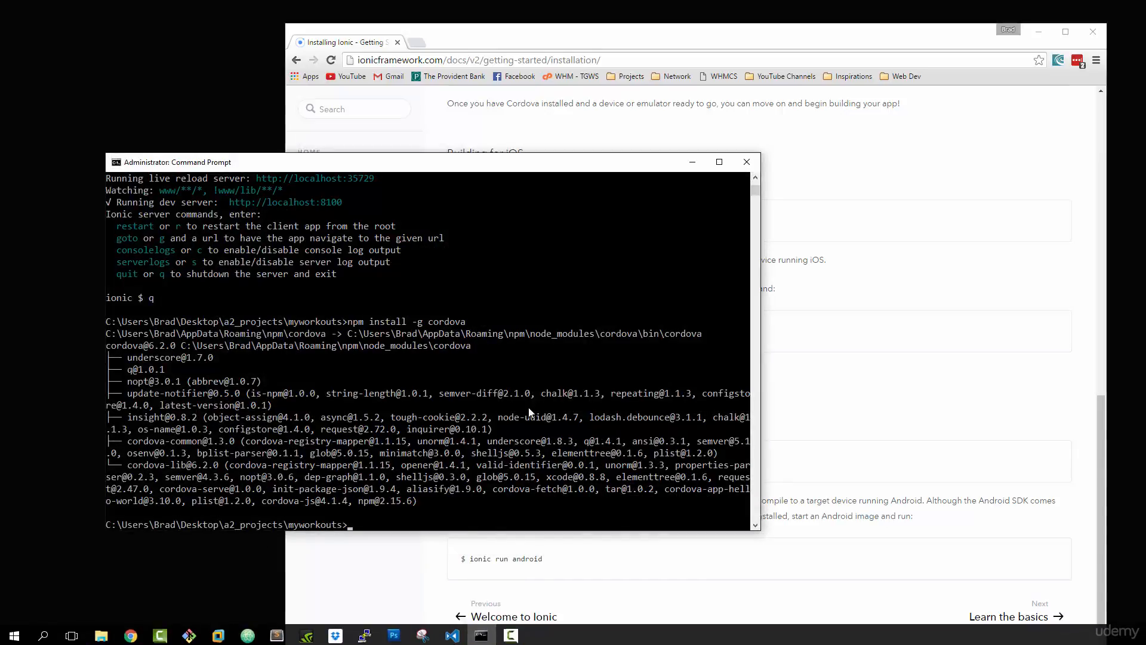
pyautogui.click(832, 475)
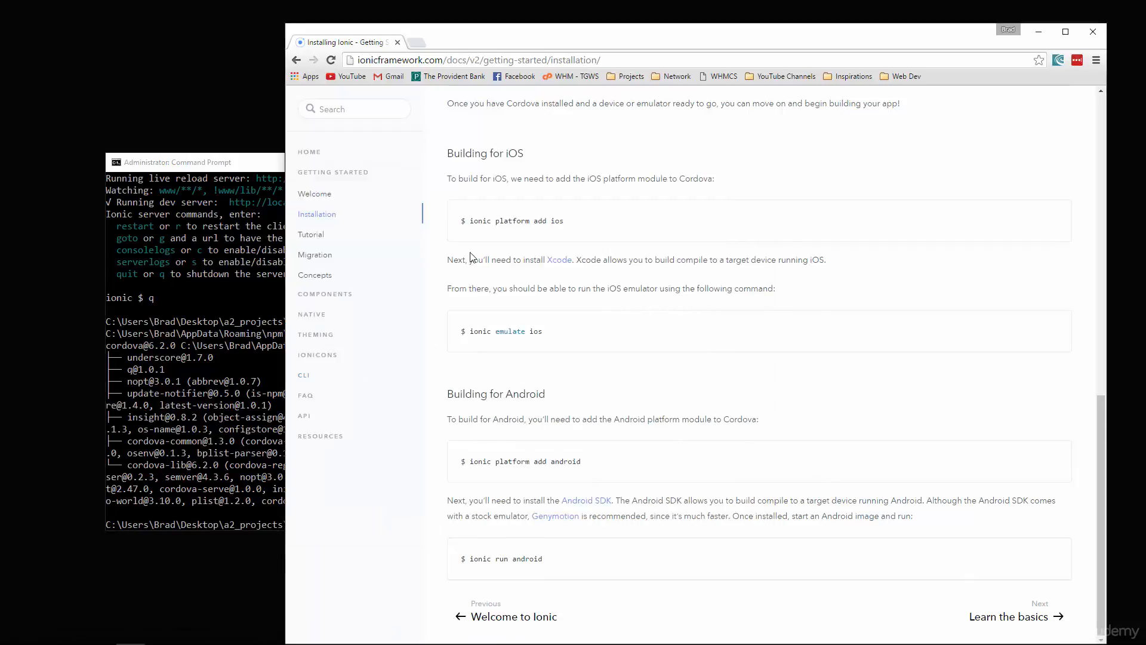
pyautogui.click(238, 443)
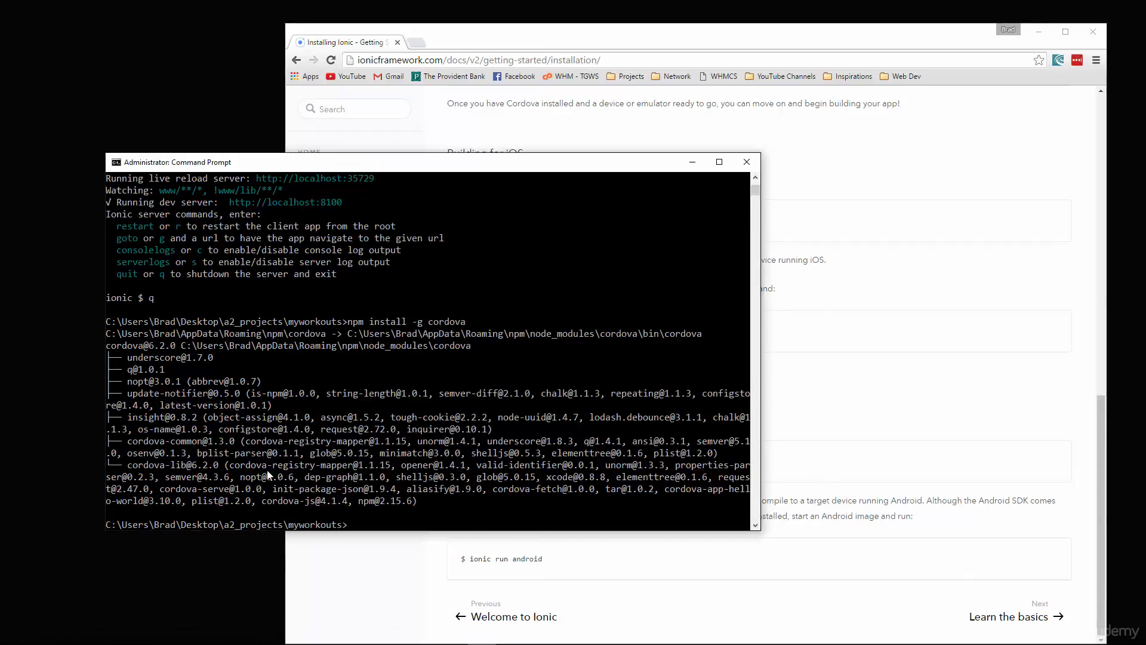
pyautogui.write('ionic platform add android')
# Reposition the console and run the command to add the Android platform.
pyautogui.click(847, 350)
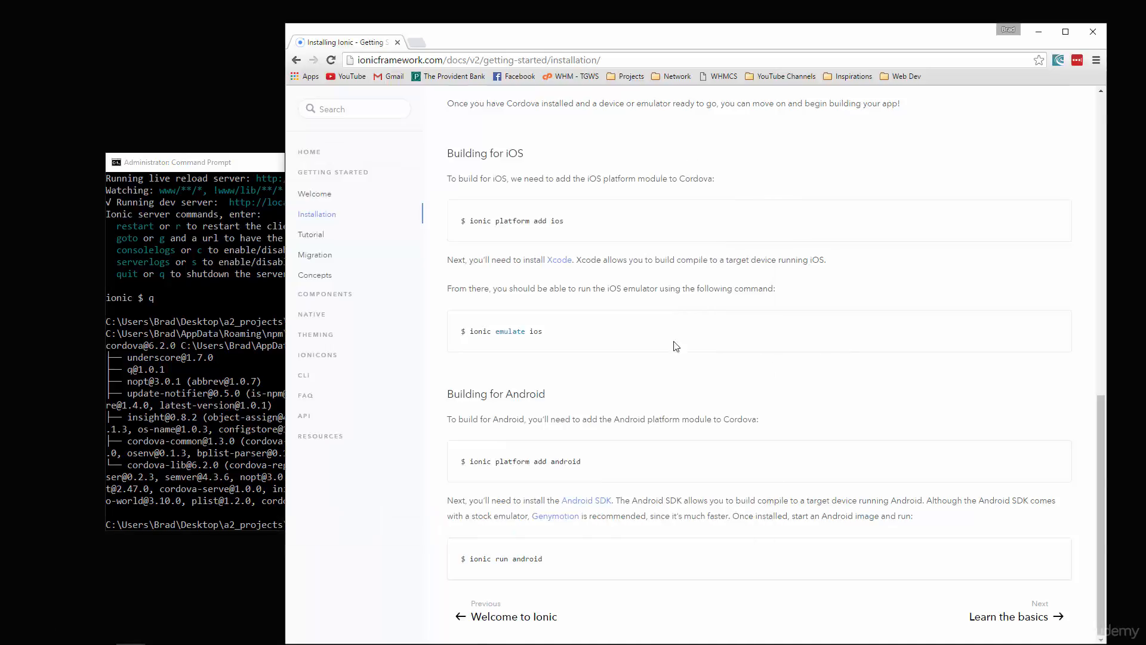
pyautogui.click(239, 166)
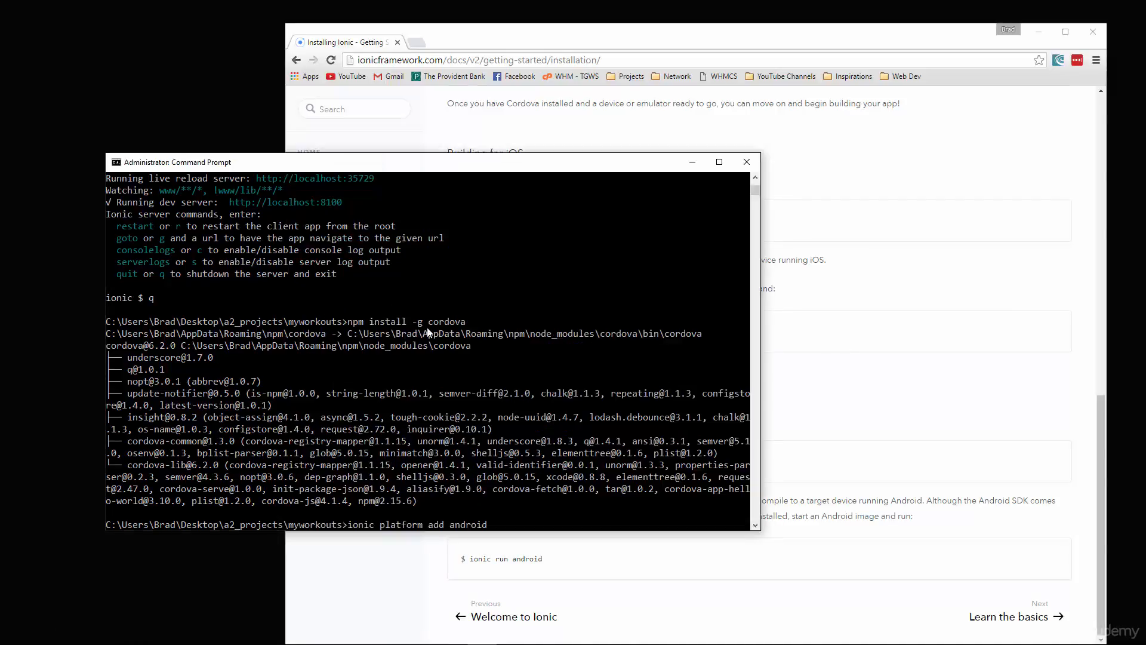
pyautogui.click(528, 515)
pyautogui.press('Return')
pyautogui.moveTo(416, 641)
pyautogui.moveTo(130, 634)
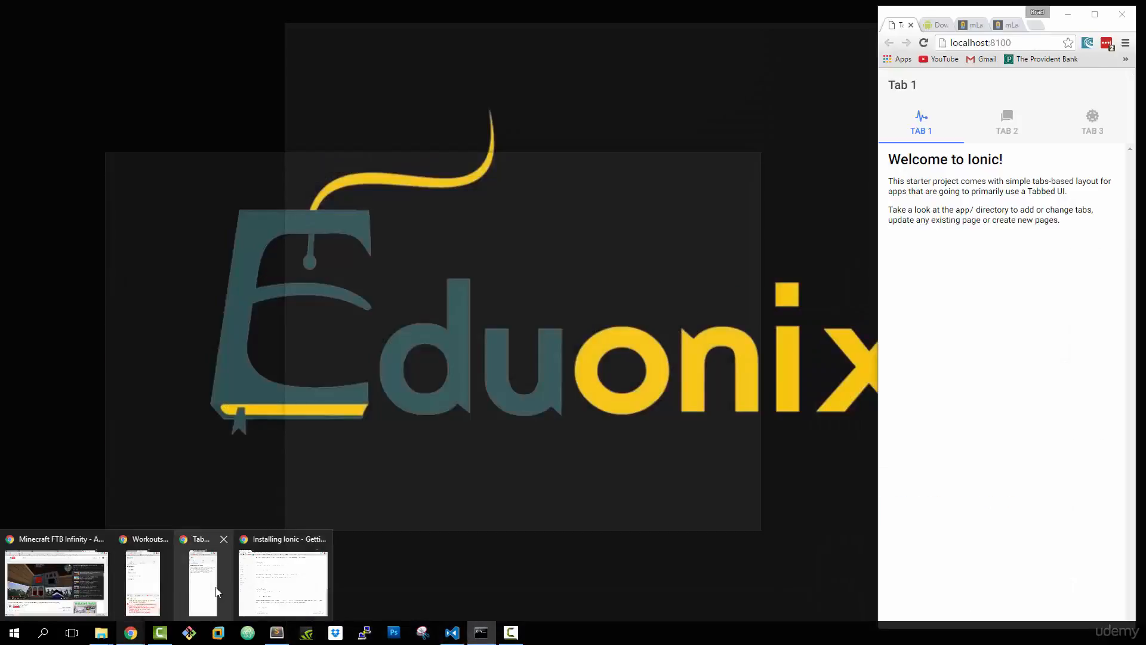
pyautogui.click(218, 591)
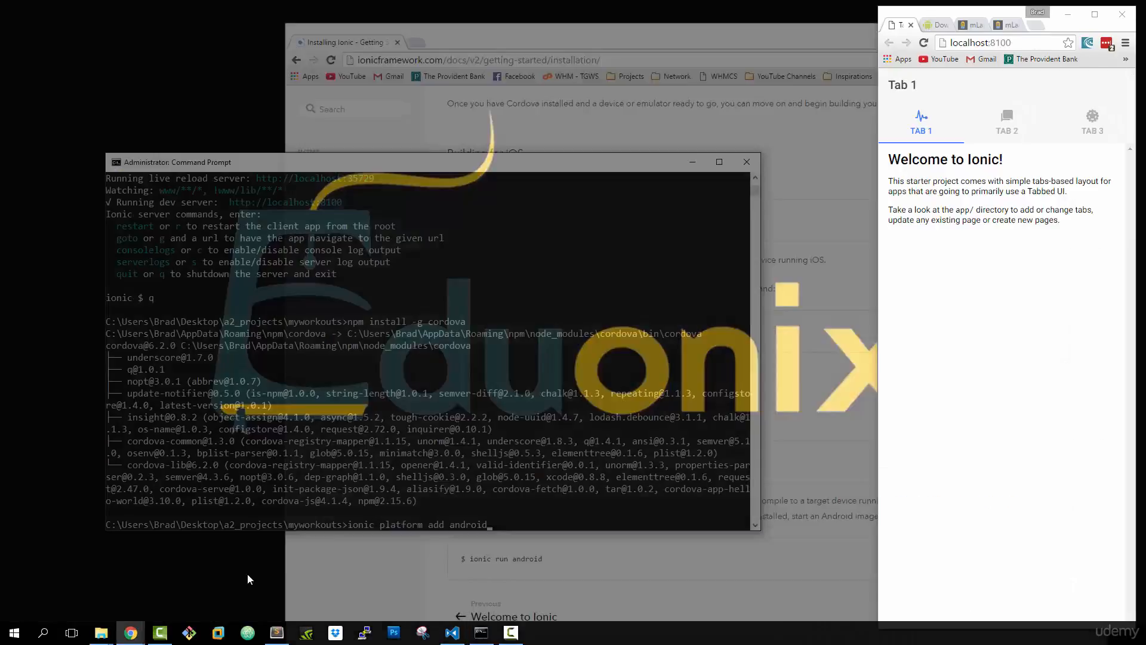
pyautogui.moveTo(526, 167); pyautogui.dragTo(511, 98)
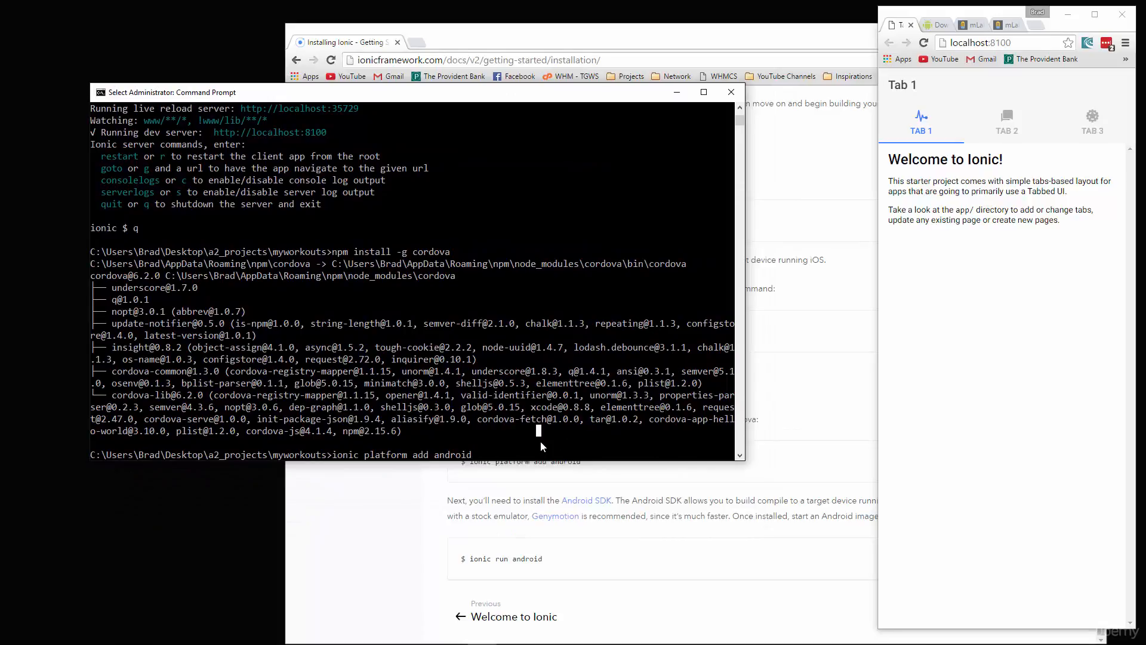
pyautogui.press('Return')
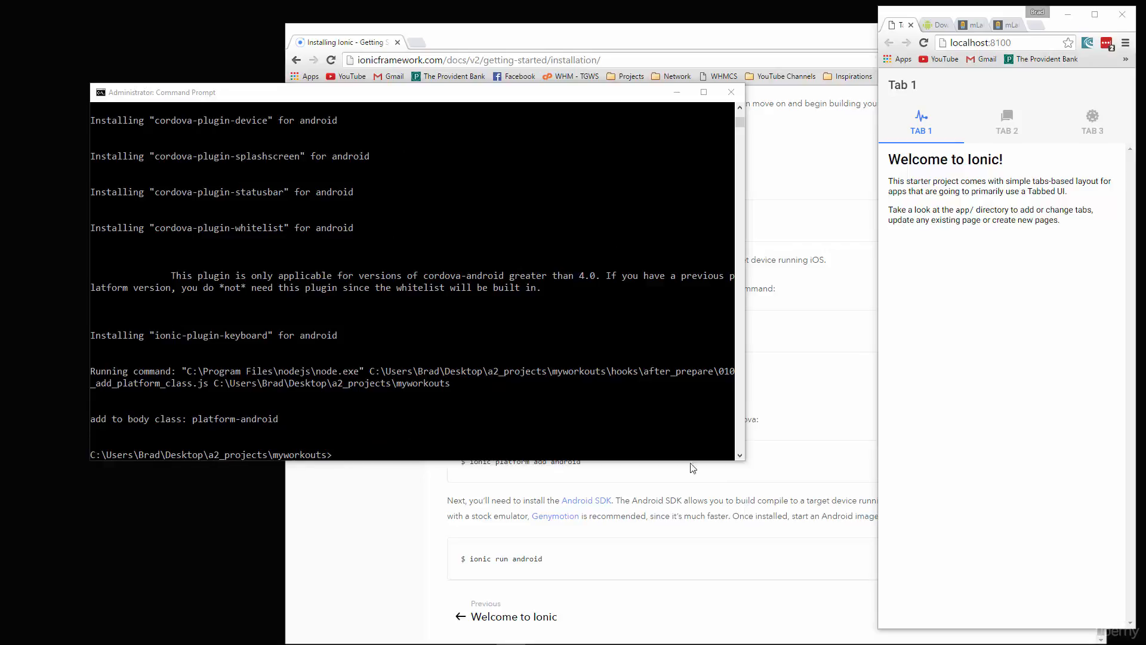
# Run 'cordova emulate' to build the app for the Android emulator.
pyautogui.click(388, 416)
pyautogui.write('cordo')
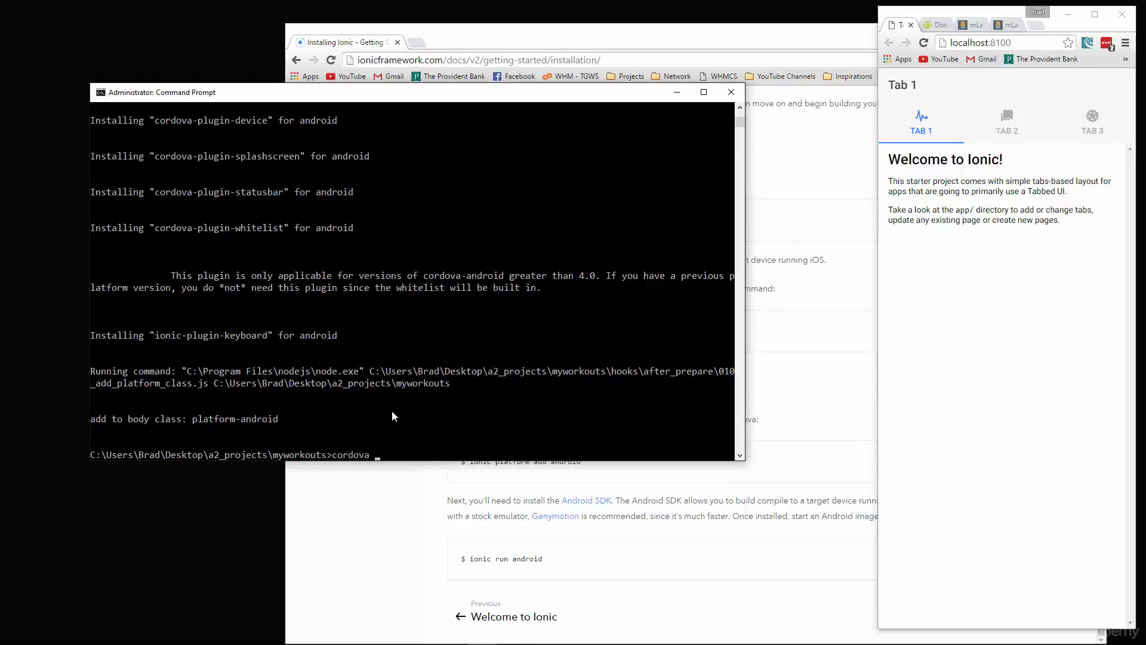
pyautogui.write('va emulate')
pyautogui.press('Return')
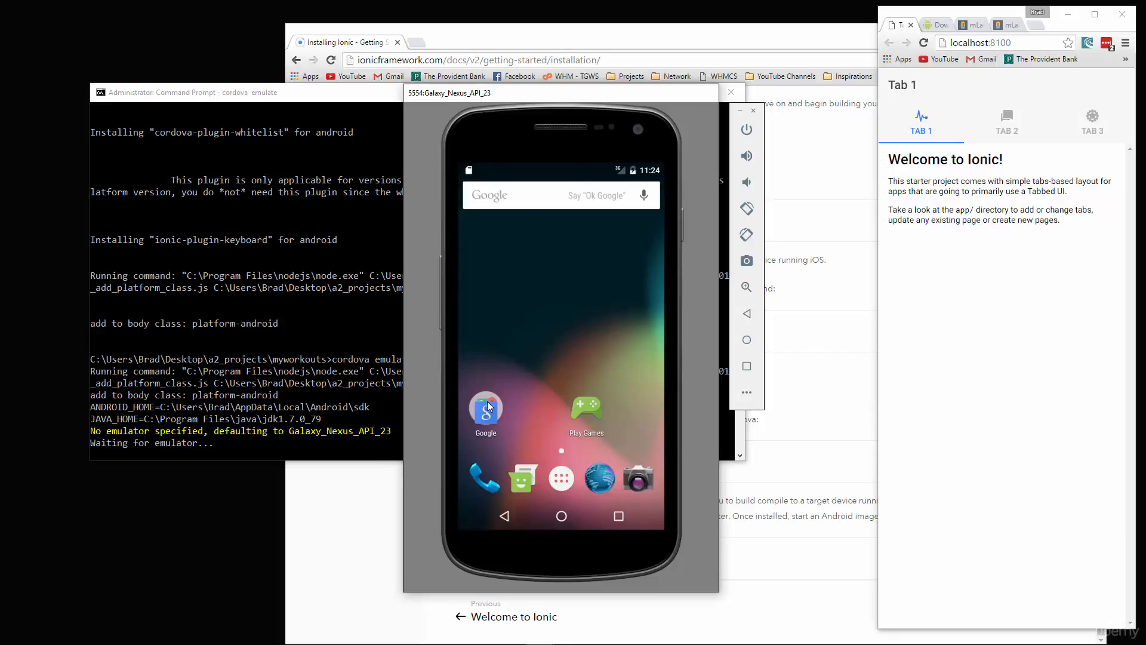
# Stop the build with Ctrl+C and rerun 'cordova emulate' to launch it in Galaxy_Nexus_API_23.
pyautogui.click(335, 337)
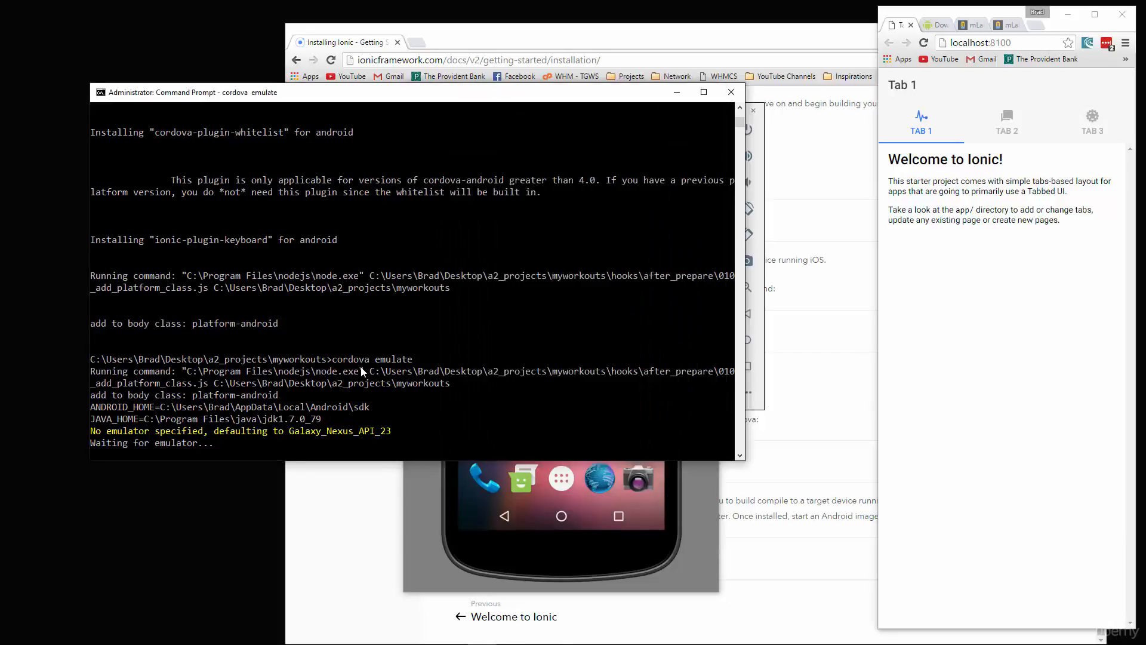
pyautogui.hotkey('ctrl', 'c')
pyautogui.write('y')
pyautogui.press('Return')
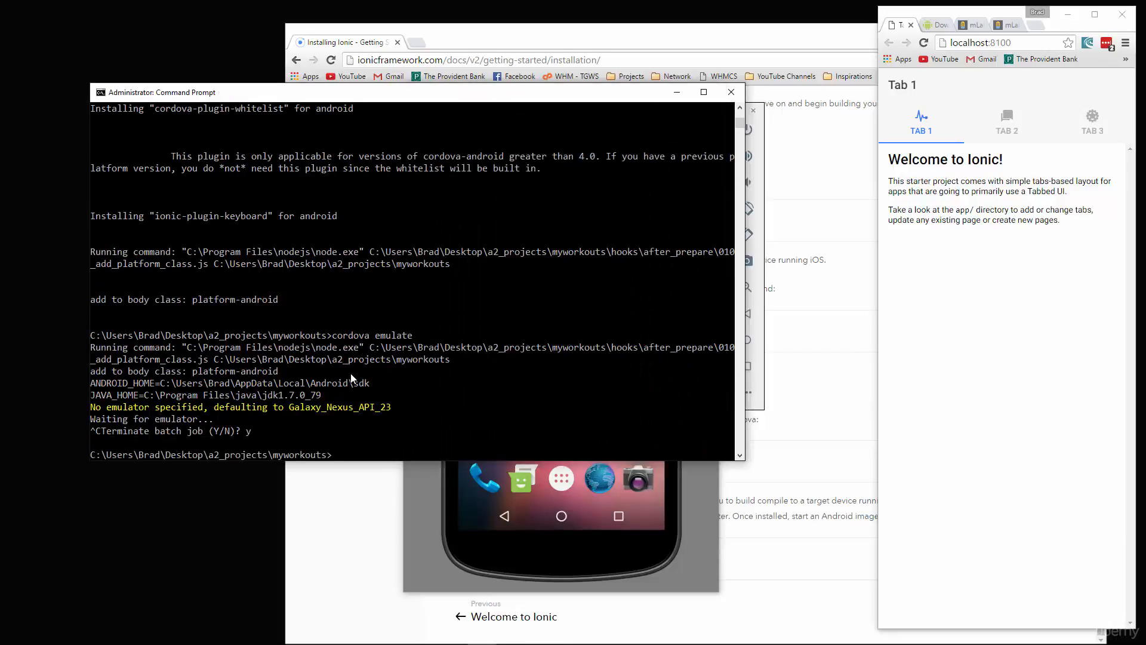
pyautogui.write('y')
pyautogui.press('Up')
pyautogui.press('Return')
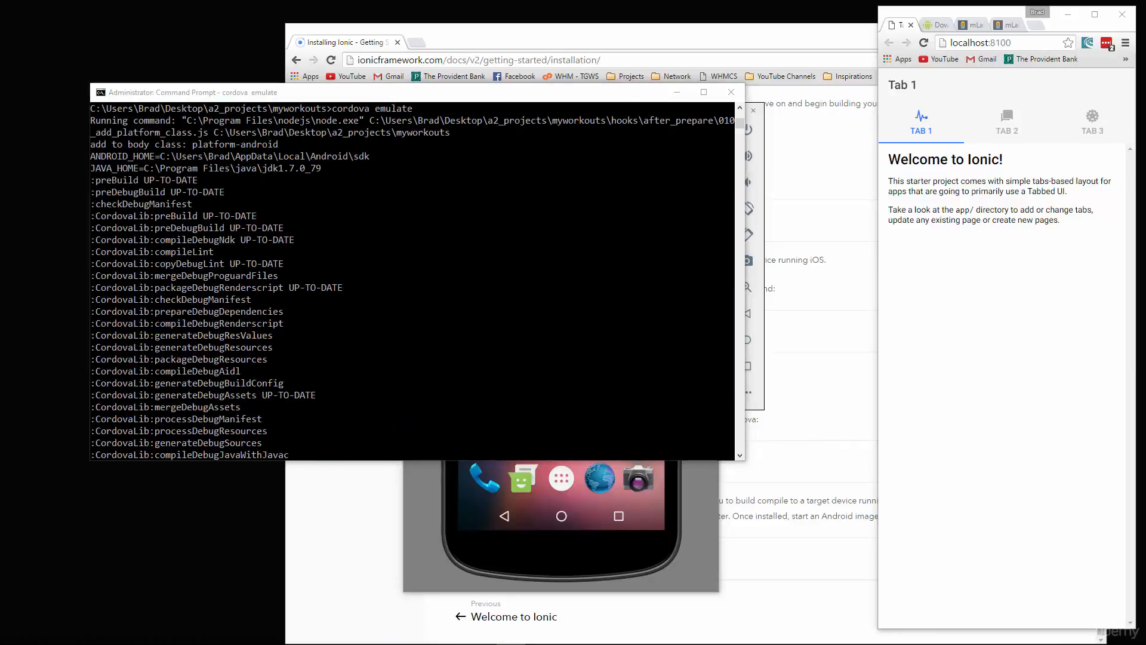
pyautogui.click(406, 550)
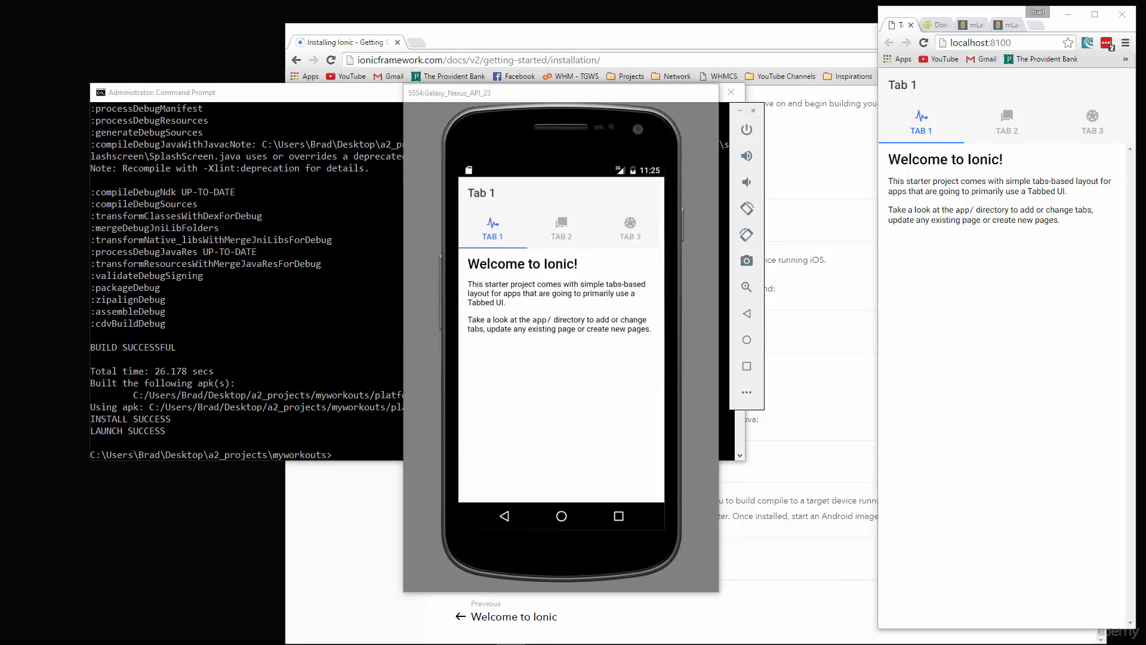
# Try the app in the emulator by switching to Tab 2, Tab 3, then back to Tab 1.
pyautogui.click(517, 343)
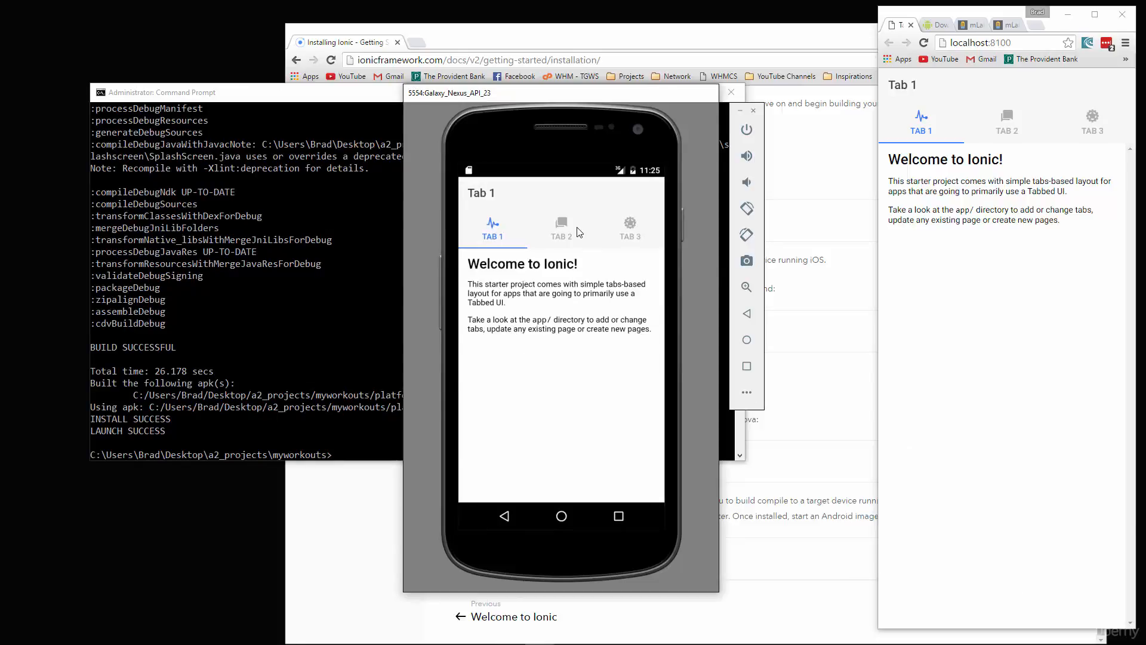
pyautogui.click(568, 230)
pyautogui.click(628, 230)
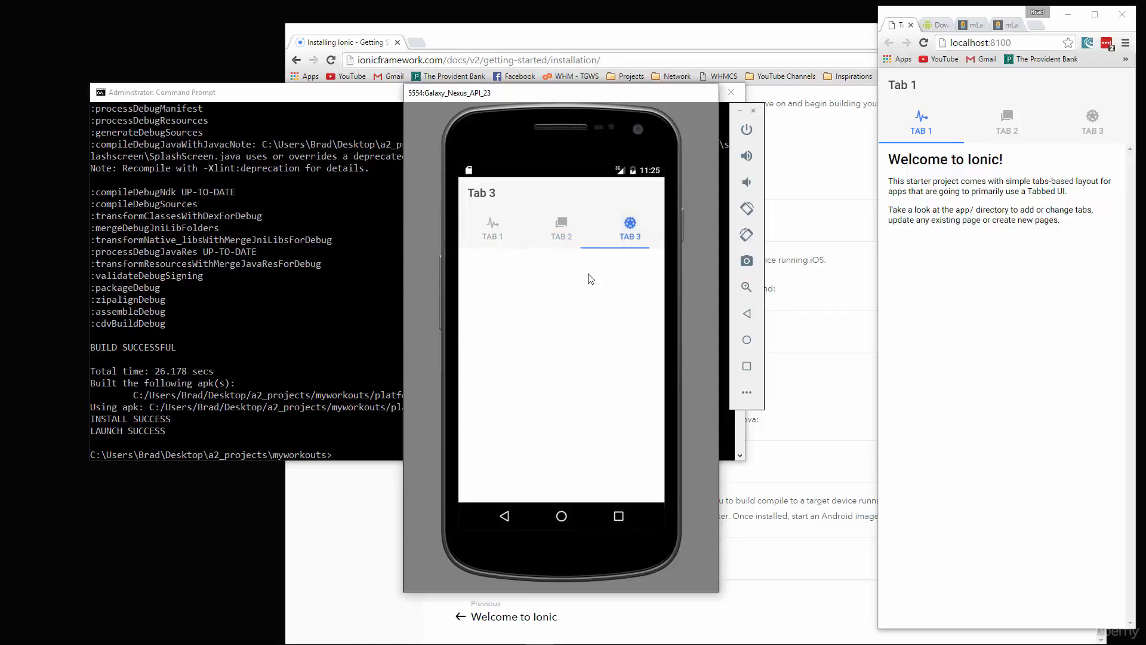
pyautogui.click(517, 232)
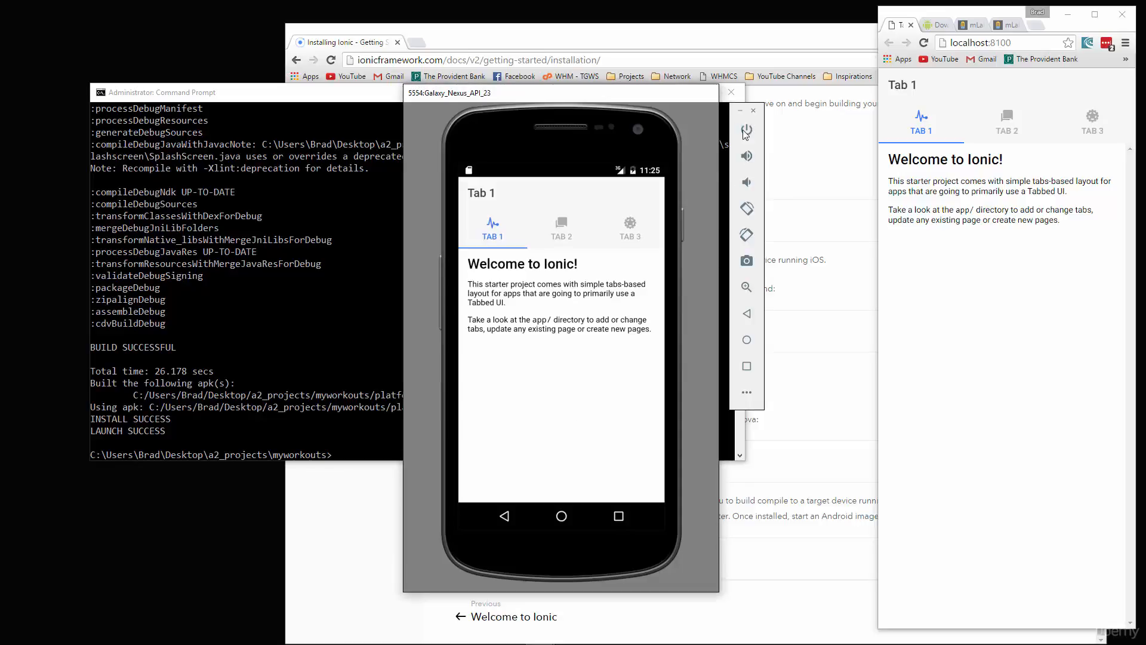
# Shut down the Android emulator and minimise the installation docs Chrome window.
pyautogui.click(754, 111)
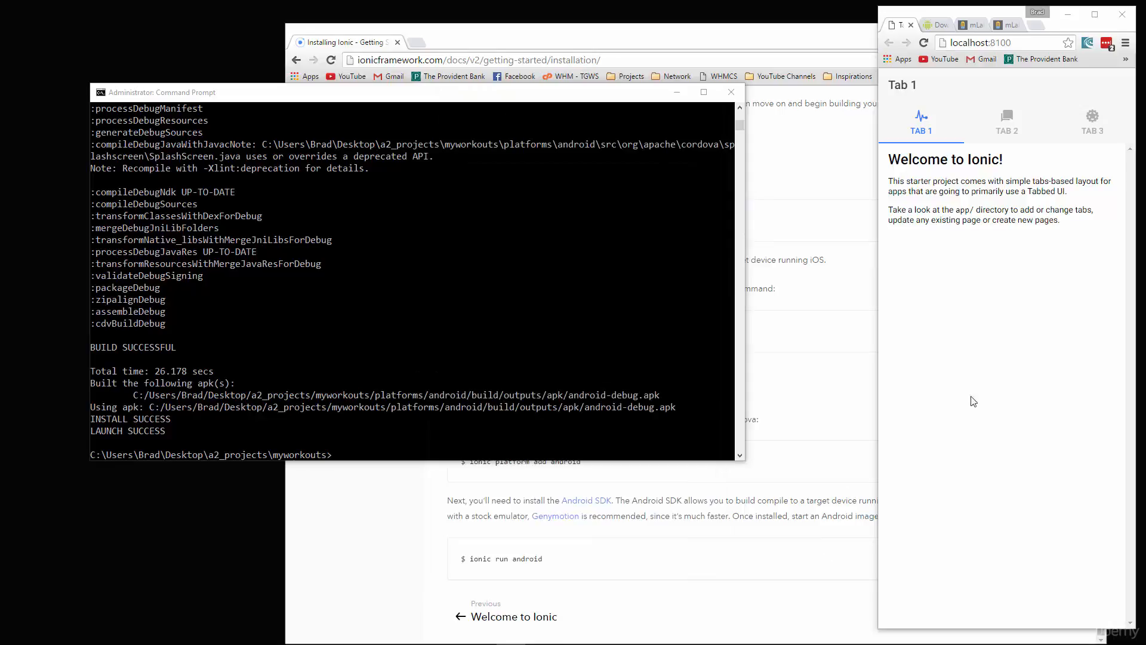
pyautogui.click(821, 404)
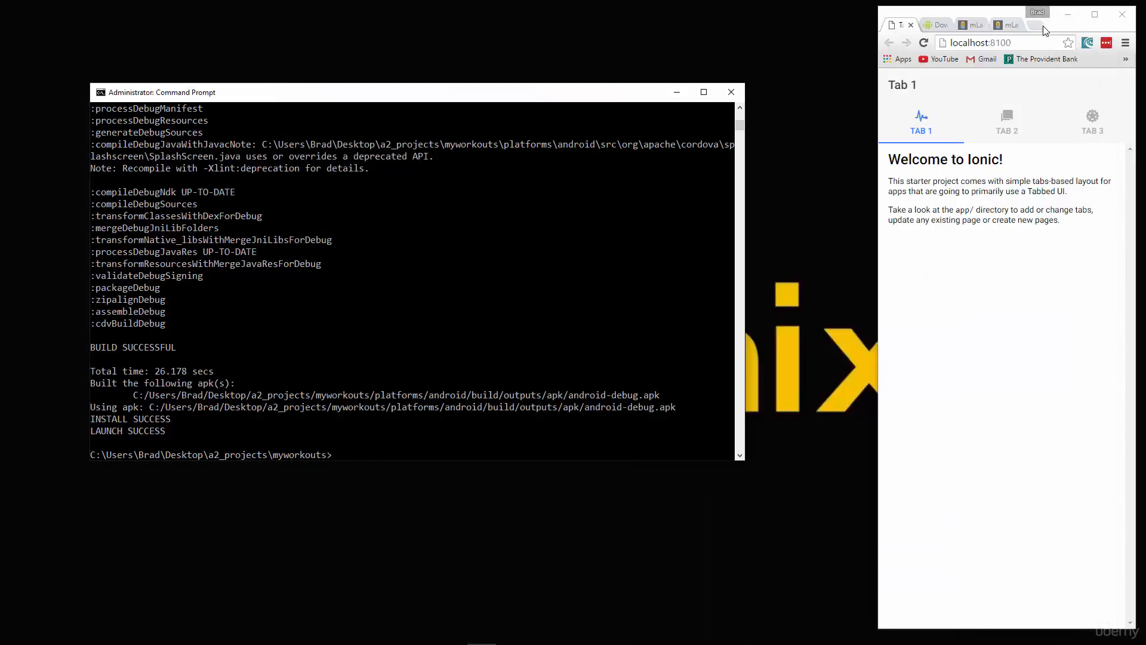
pyautogui.click(1044, 27)
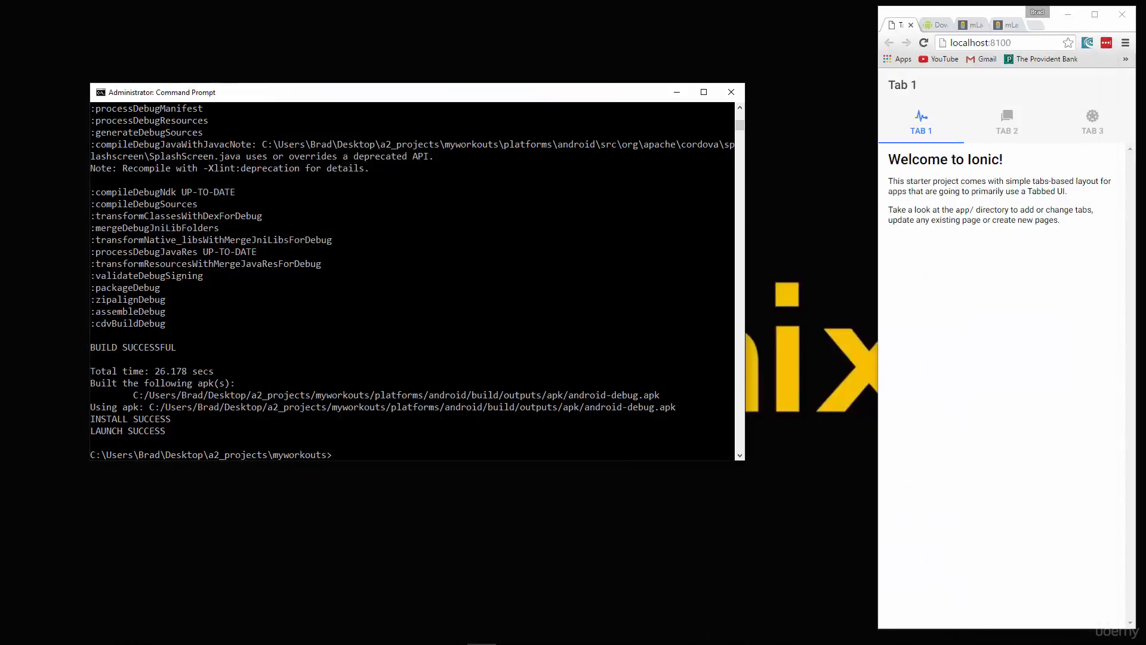